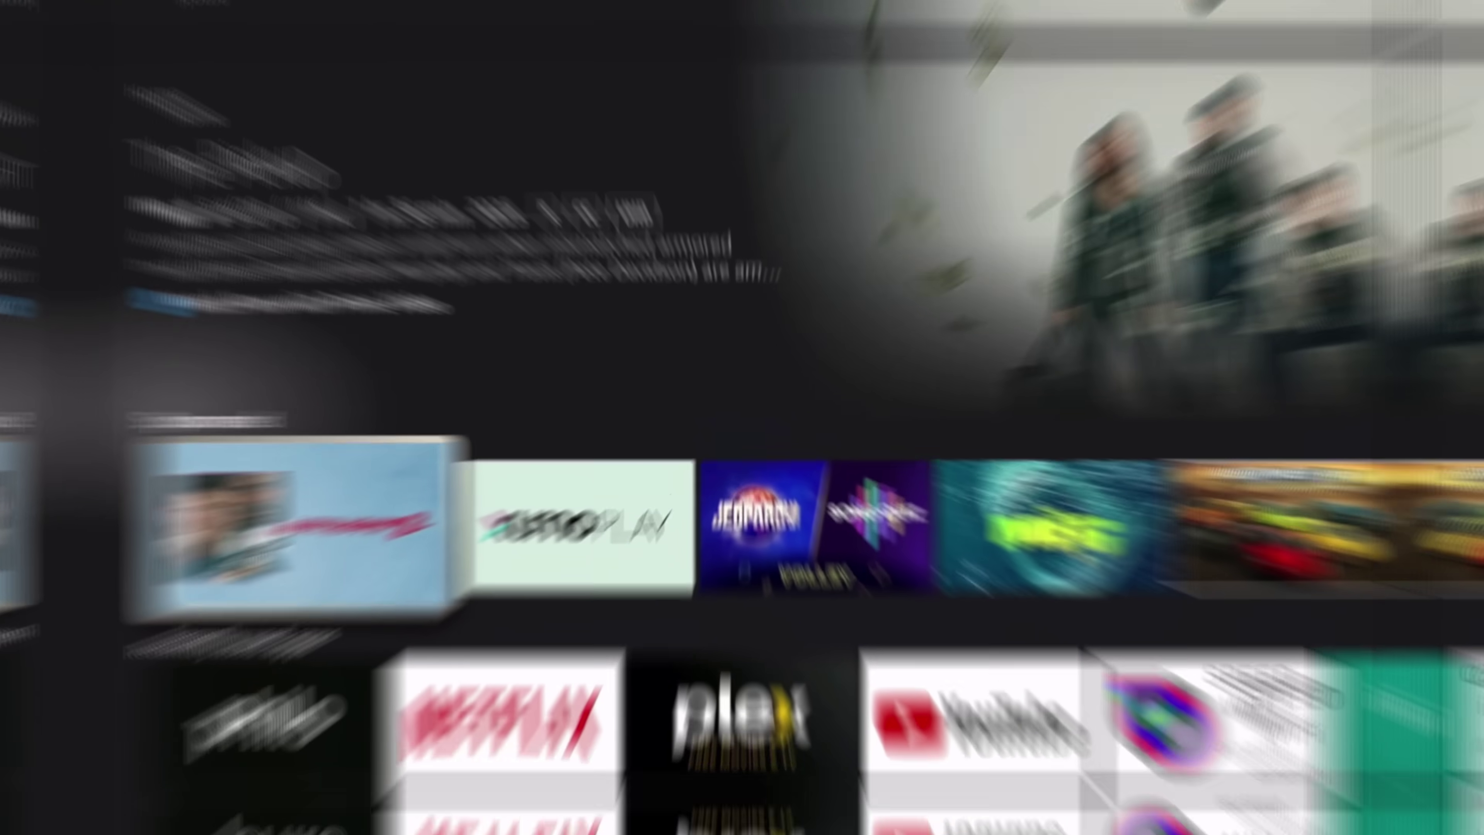
Browse the Fire TV home row past Live, Plex, IPVanish and philo, ending on Find
{"action": "key", "text": "Up"}
{"action": "key", "text": "Up"}
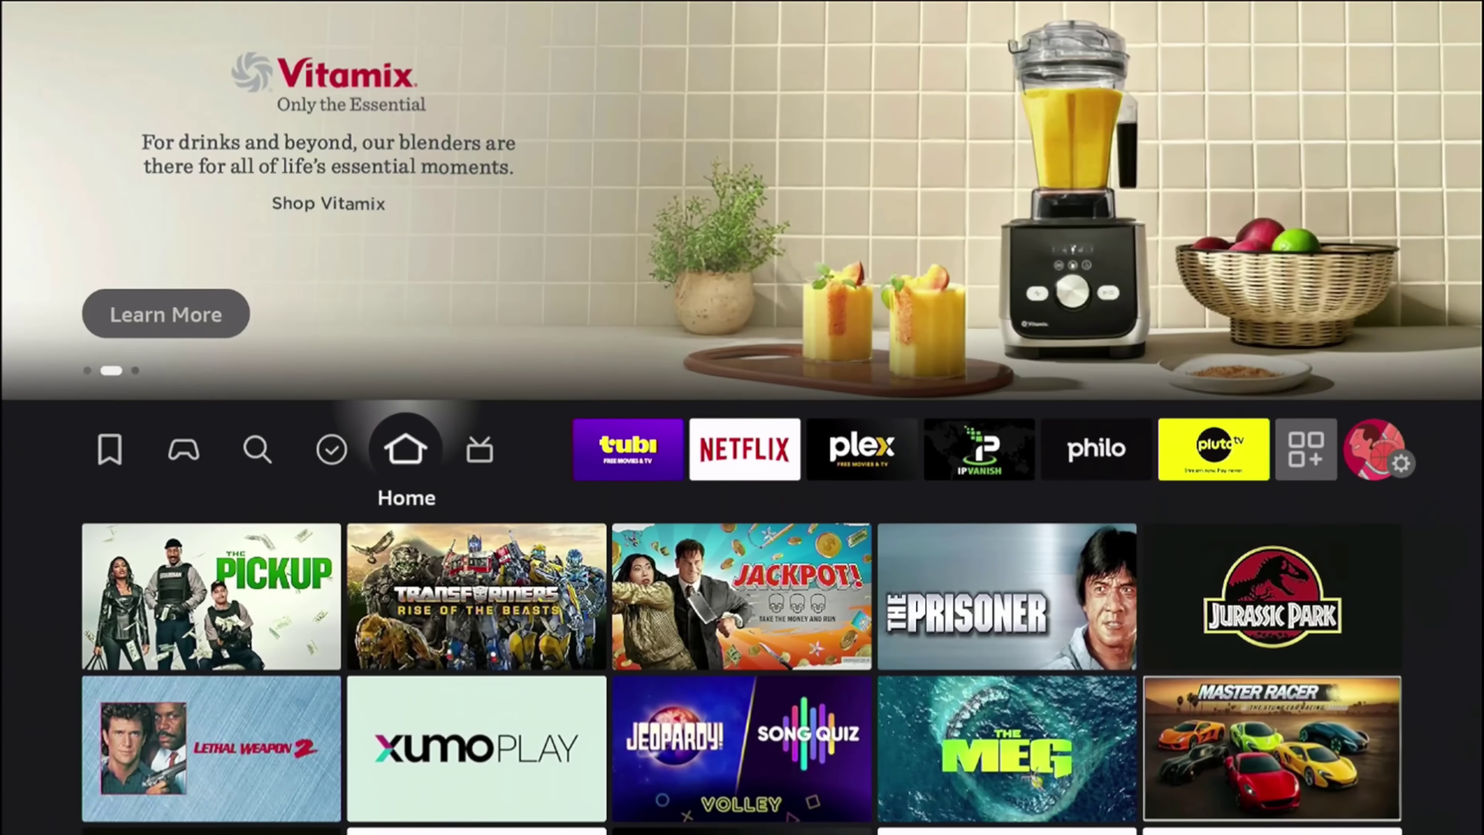
{"action": "key", "text": "Right"}
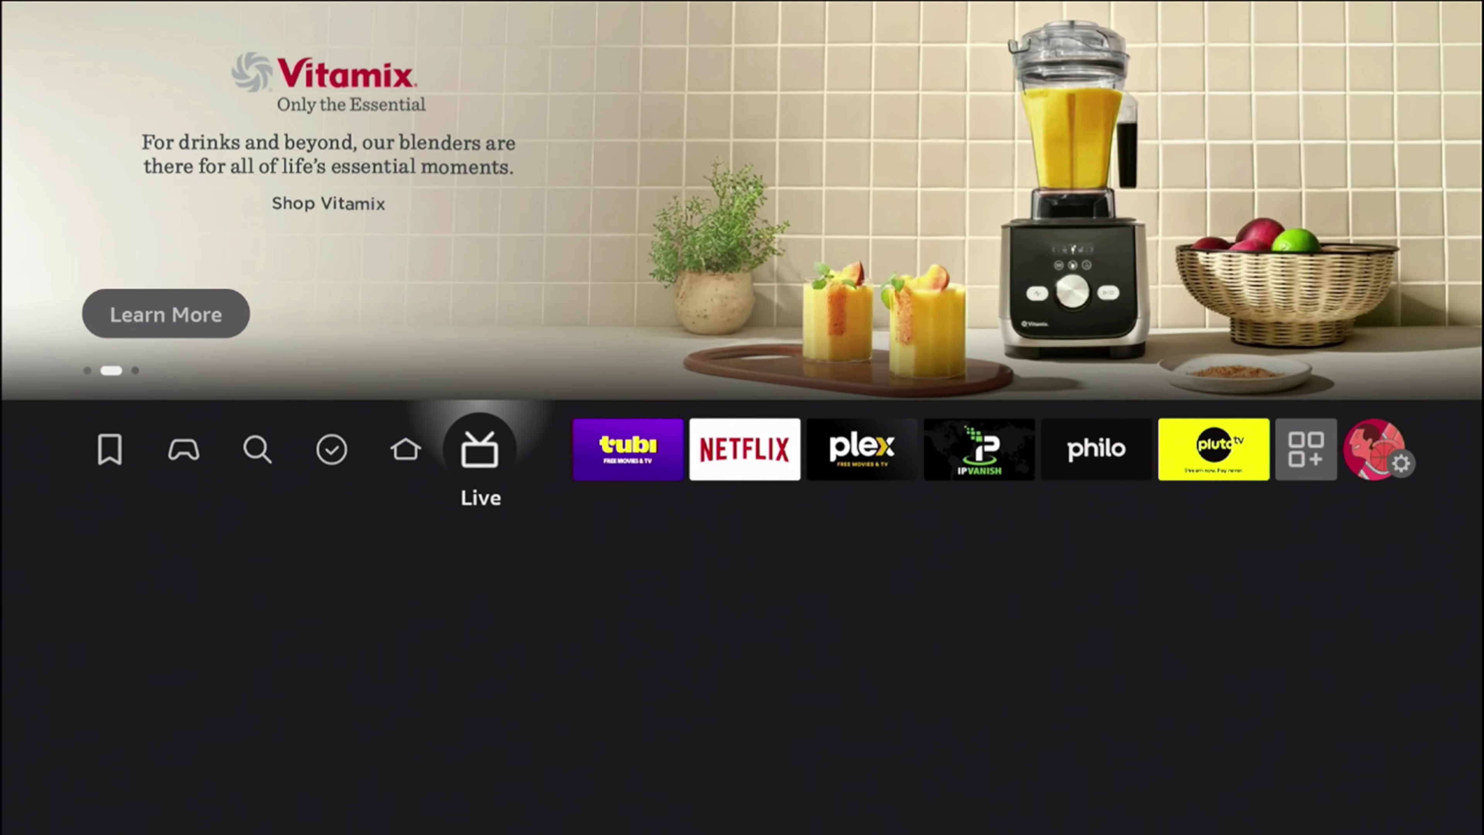
{"action": "key", "text": "Right"}
{"action": "key", "text": "Right"}
{"action": "key", "text": "Right"}
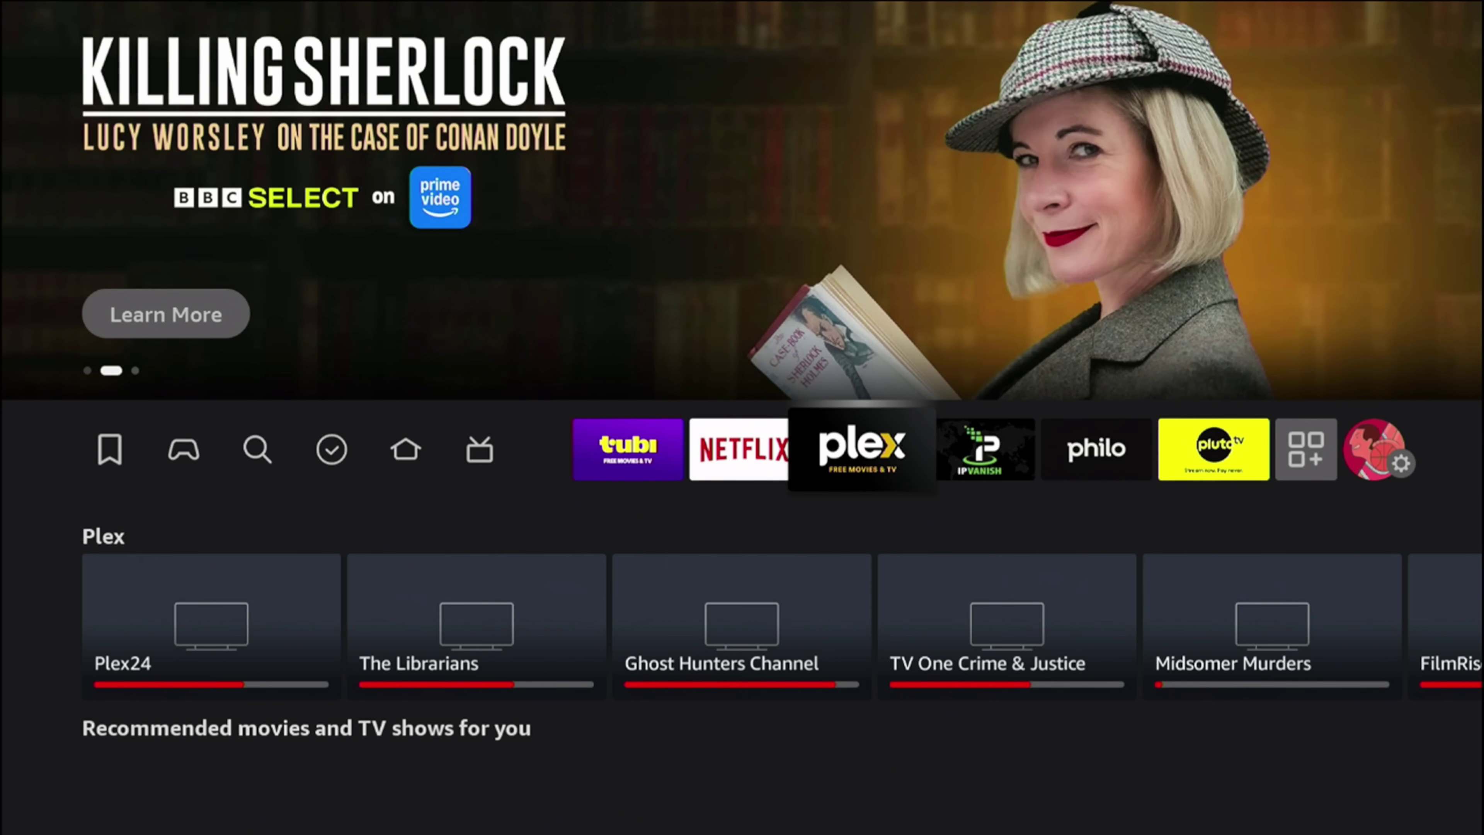
{"action": "key", "text": "Home"}
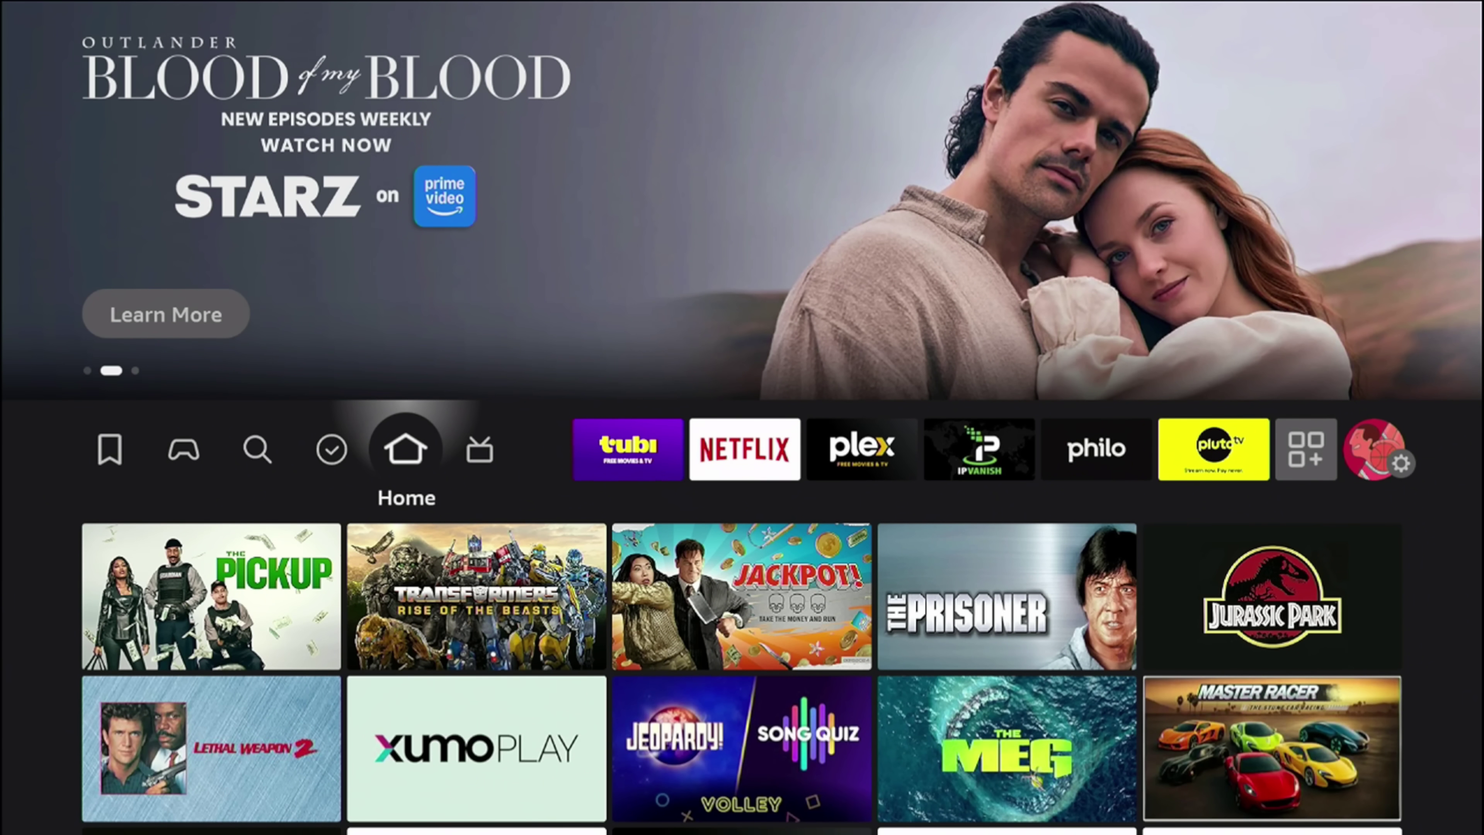
{"action": "key", "text": "Up"}
{"action": "key", "text": "Down"}
{"action": "key", "text": "Right"}
{"action": "key", "text": "Right"}
{"action": "key", "text": "Right"}
{"action": "key", "text": "Right"}
{"action": "key", "text": "Right"}
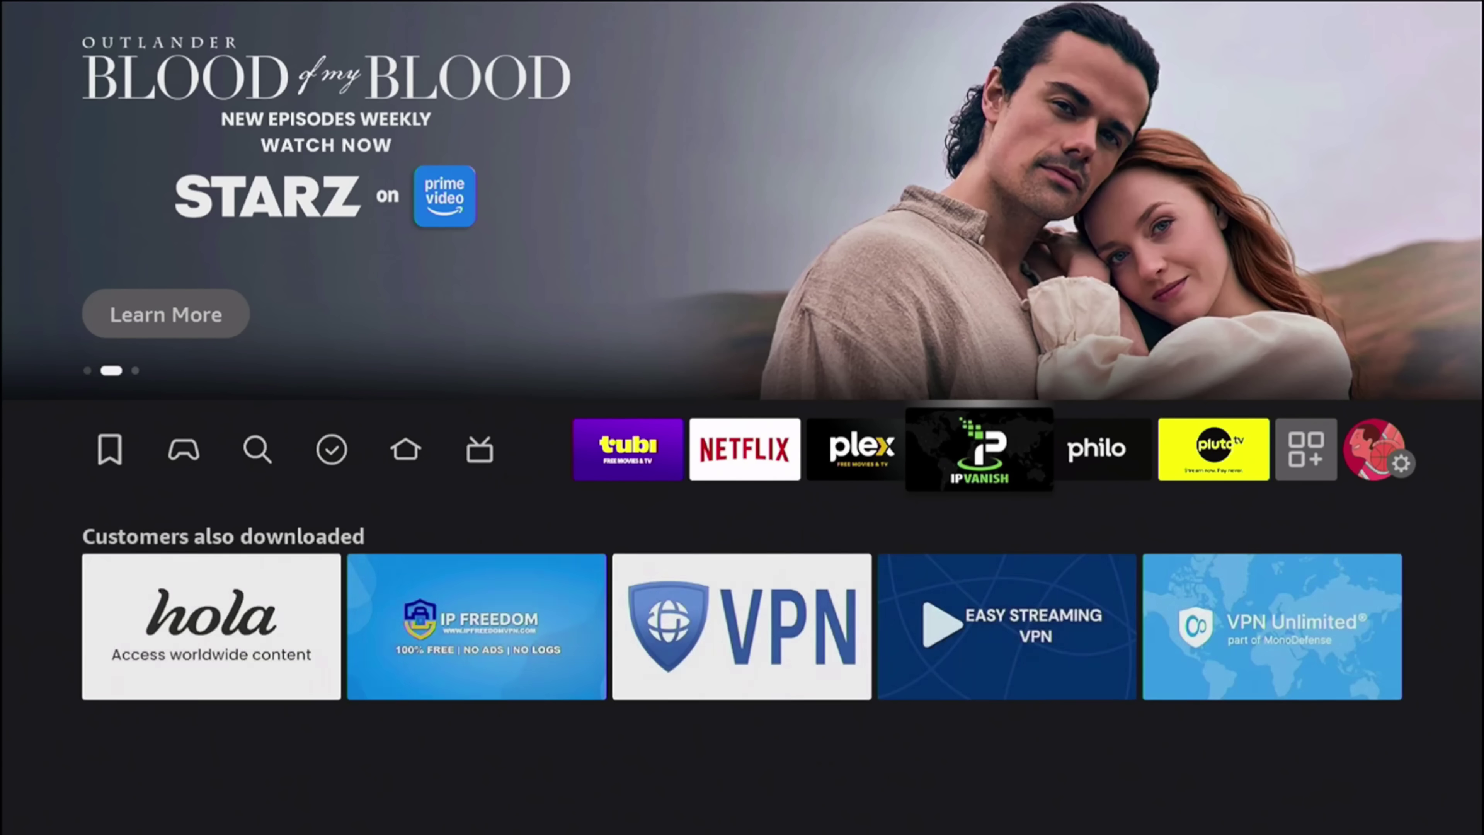
{"action": "key", "text": "Right"}
{"action": "key", "text": "Left"}
{"action": "key", "text": "Left"}
{"action": "key", "text": "Left"}
{"action": "key", "text": "Left"}
{"action": "key", "text": "Left"}
{"action": "key", "text": "Left"}
{"action": "key", "text": "Left"}
{"action": "key", "text": "Left"}
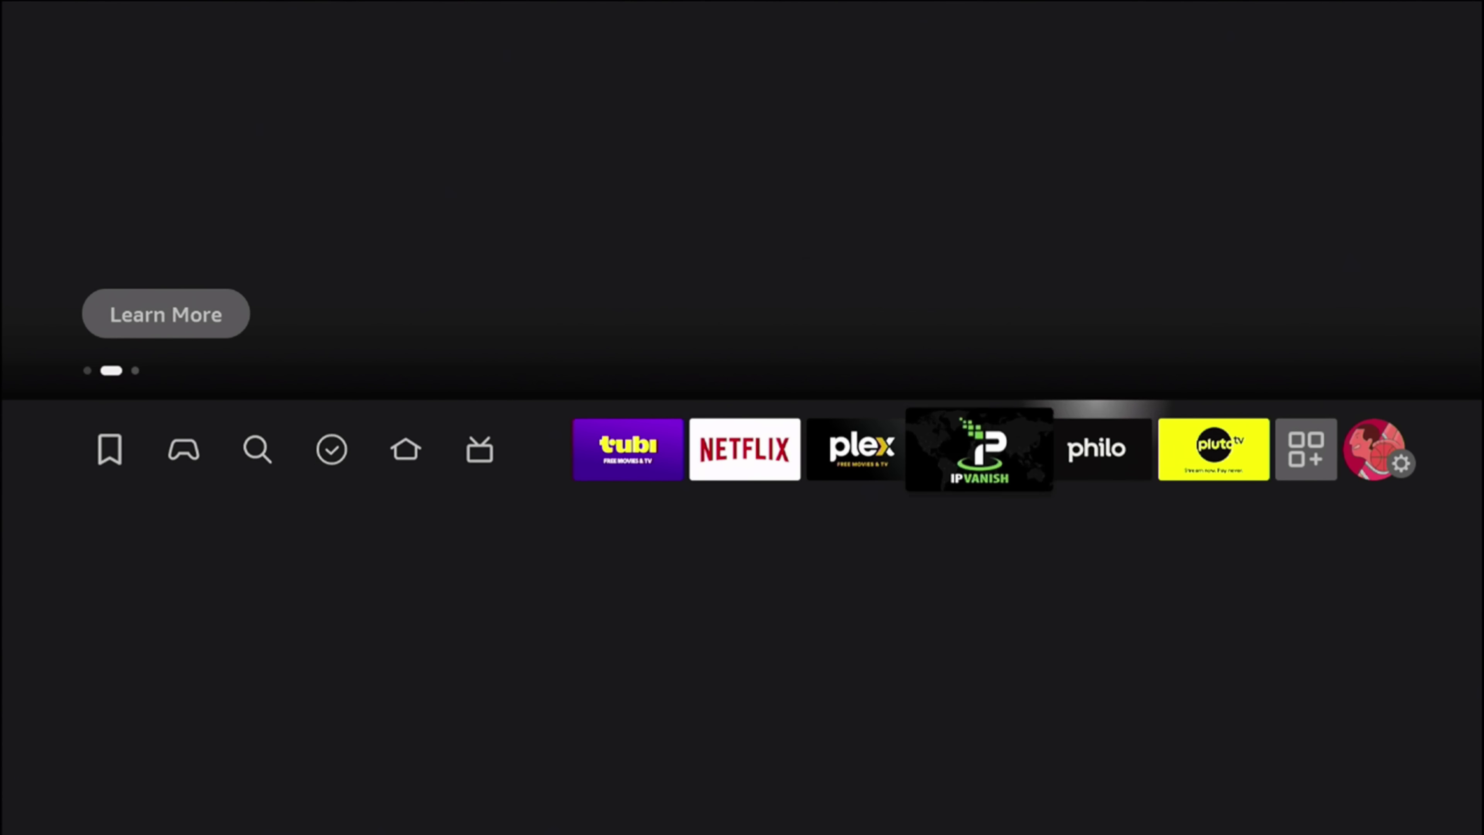
Bring up the search keyboard from Find
{"action": "key", "text": "Right"}
{"action": "key", "text": "Right"}
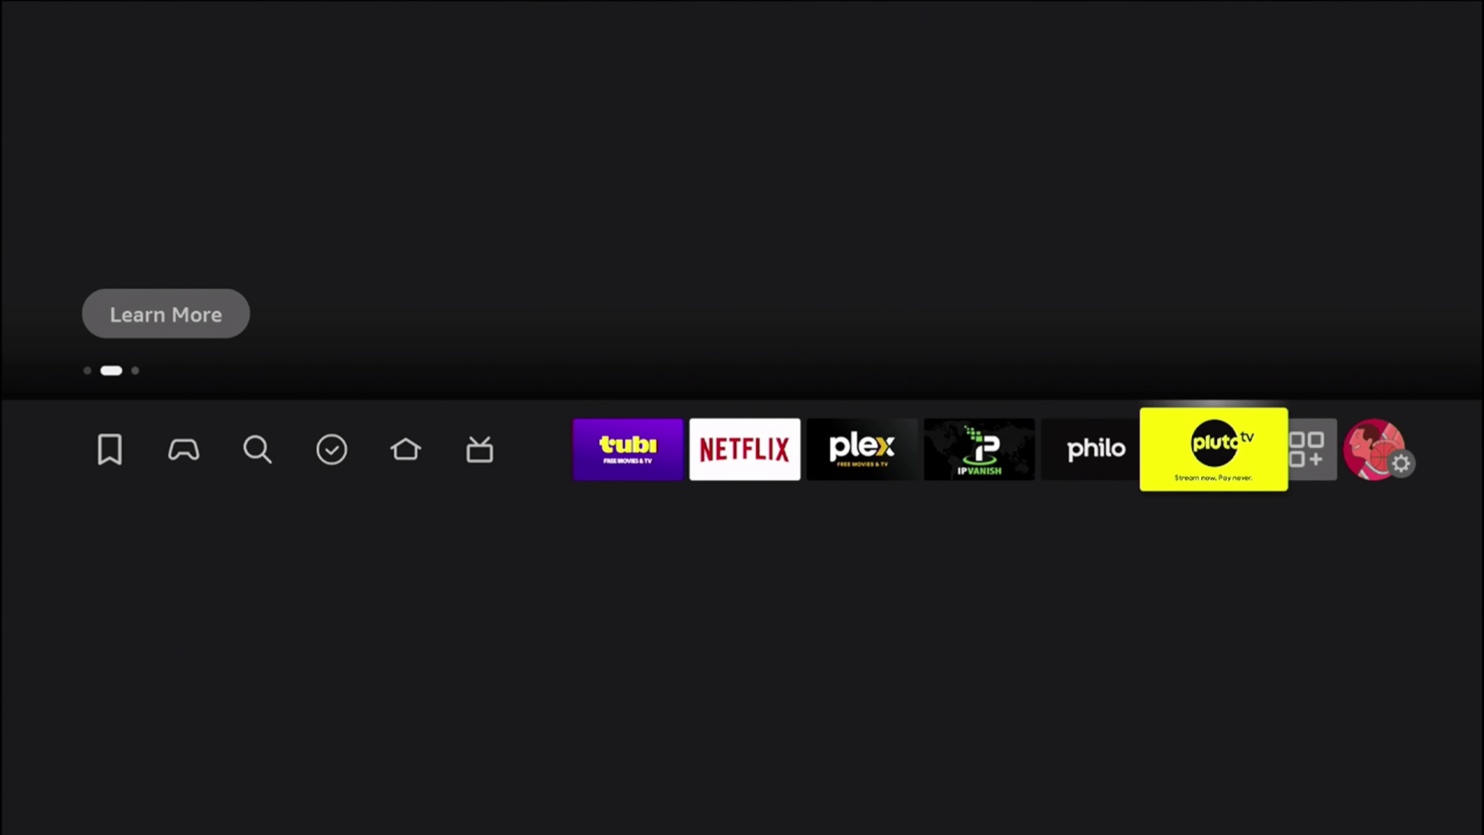
{"action": "key", "text": "Right"}
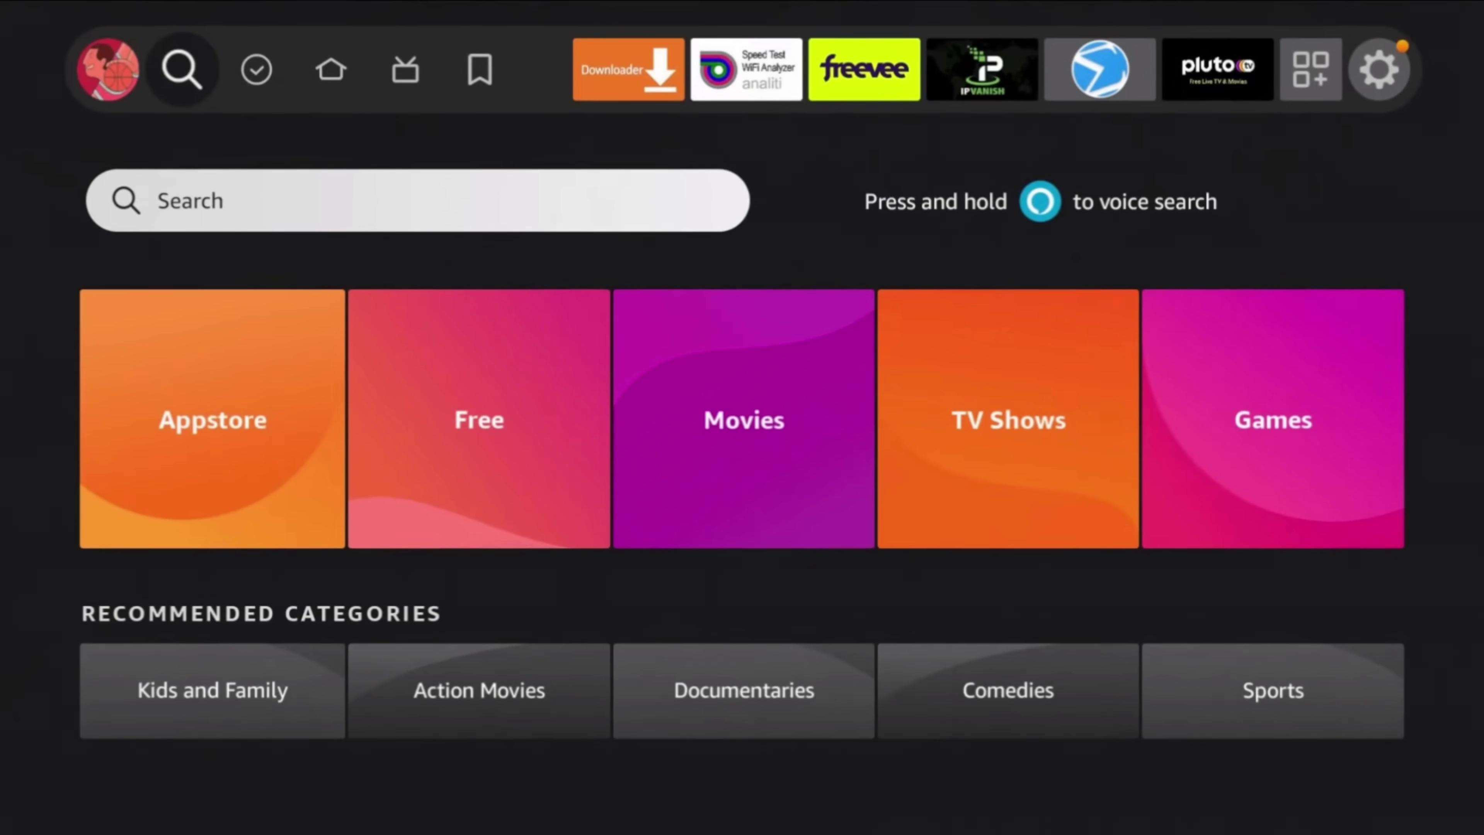
{"action": "key", "text": "Return"}
Spell 'downloader', run the search, then return to the home screen
{"action": "key", "text": "Right"}
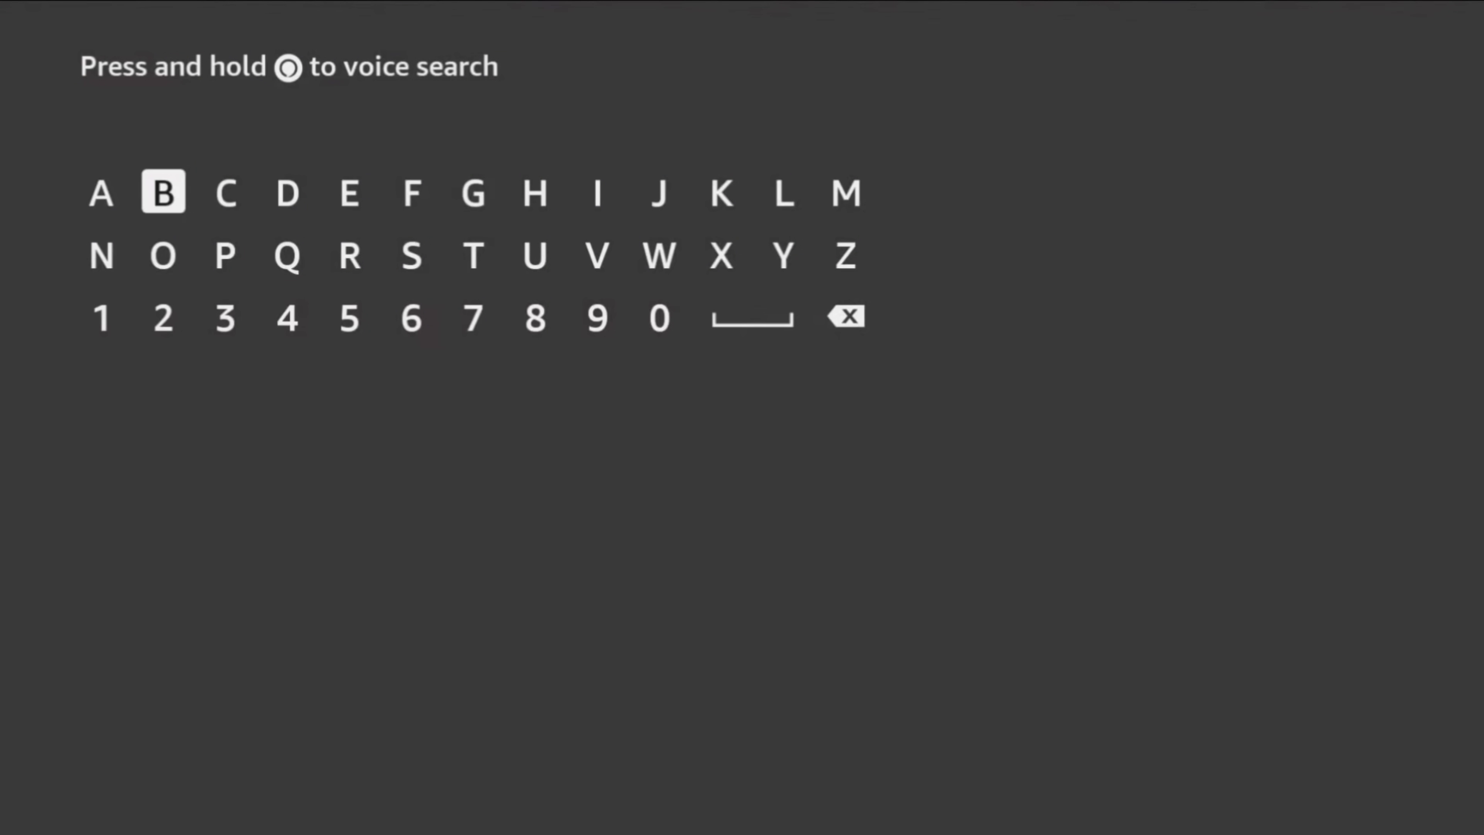
{"action": "key", "text": "Down"}
{"action": "key", "text": "Right"}
{"action": "key", "text": "Up"}
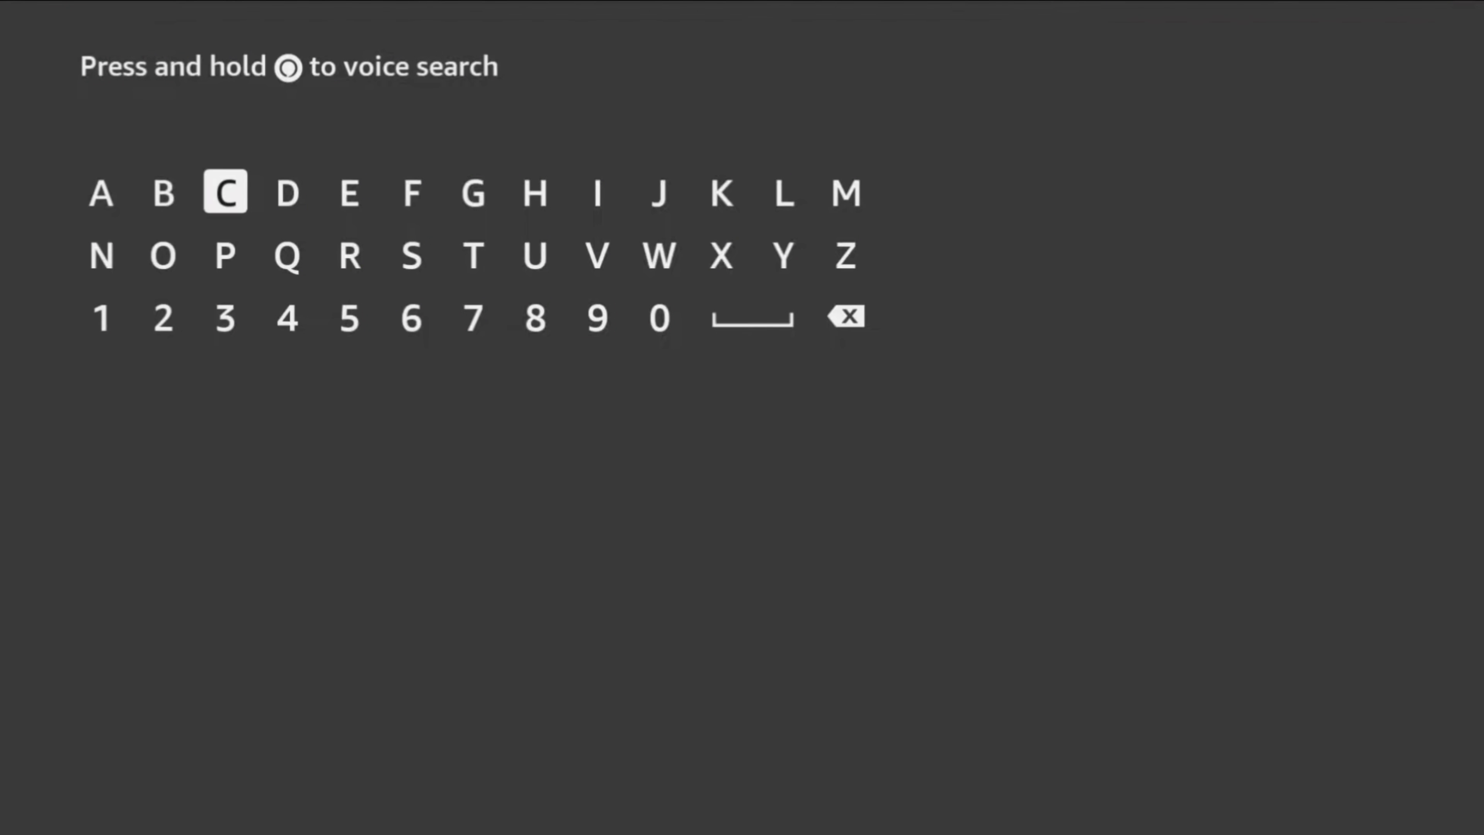
{"action": "key", "text": "Right"}
{"action": "key", "text": "Right"}
{"action": "key", "text": "Down"}
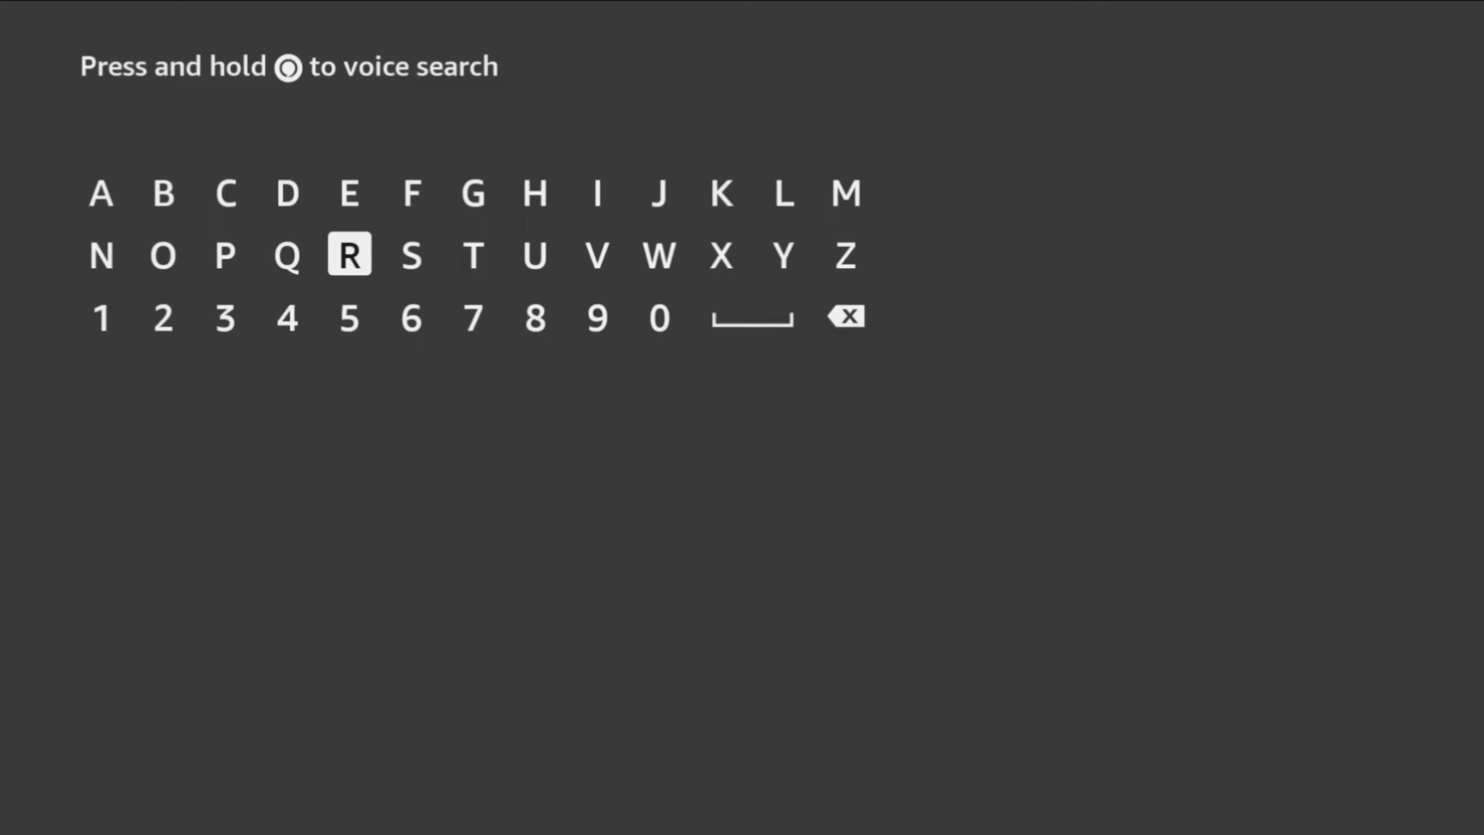
{"action": "key", "text": "XF86Search"}
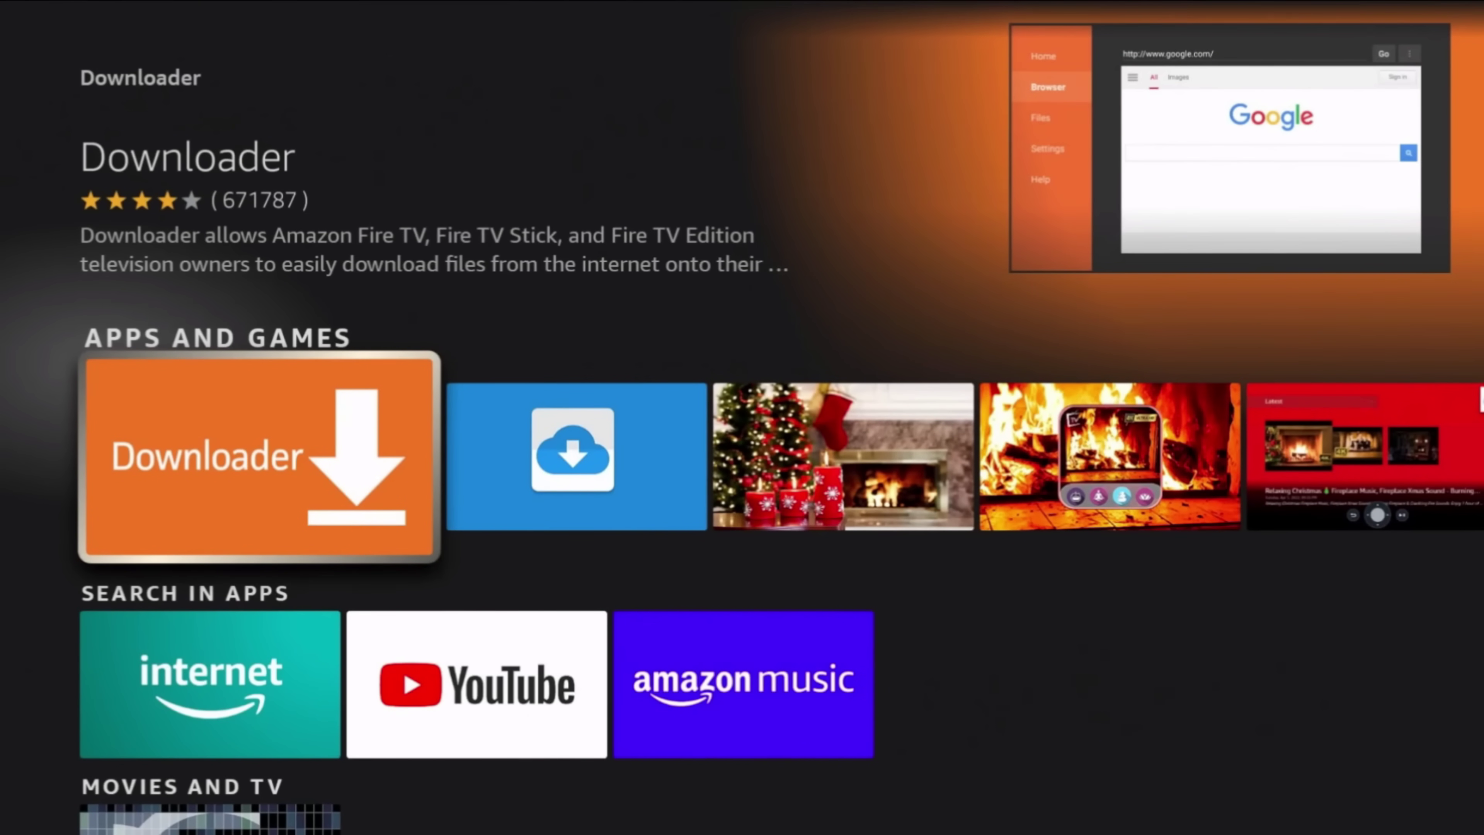
{"action": "key", "text": "XF86HomePage"}
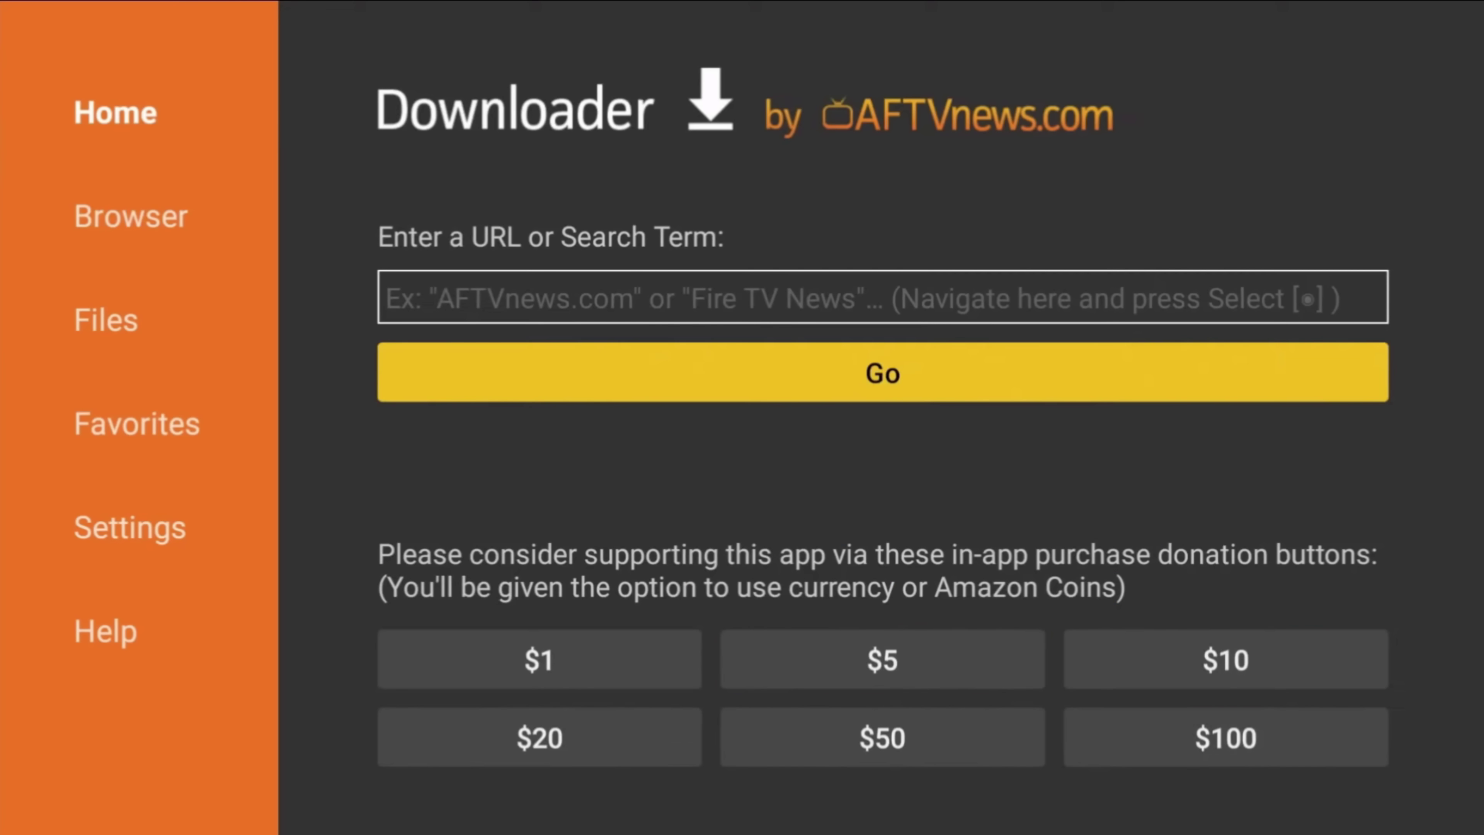
{"action": "key", "text": "Up"}
{"action": "key", "text": "Left"}
{"action": "key", "text": "Down"}
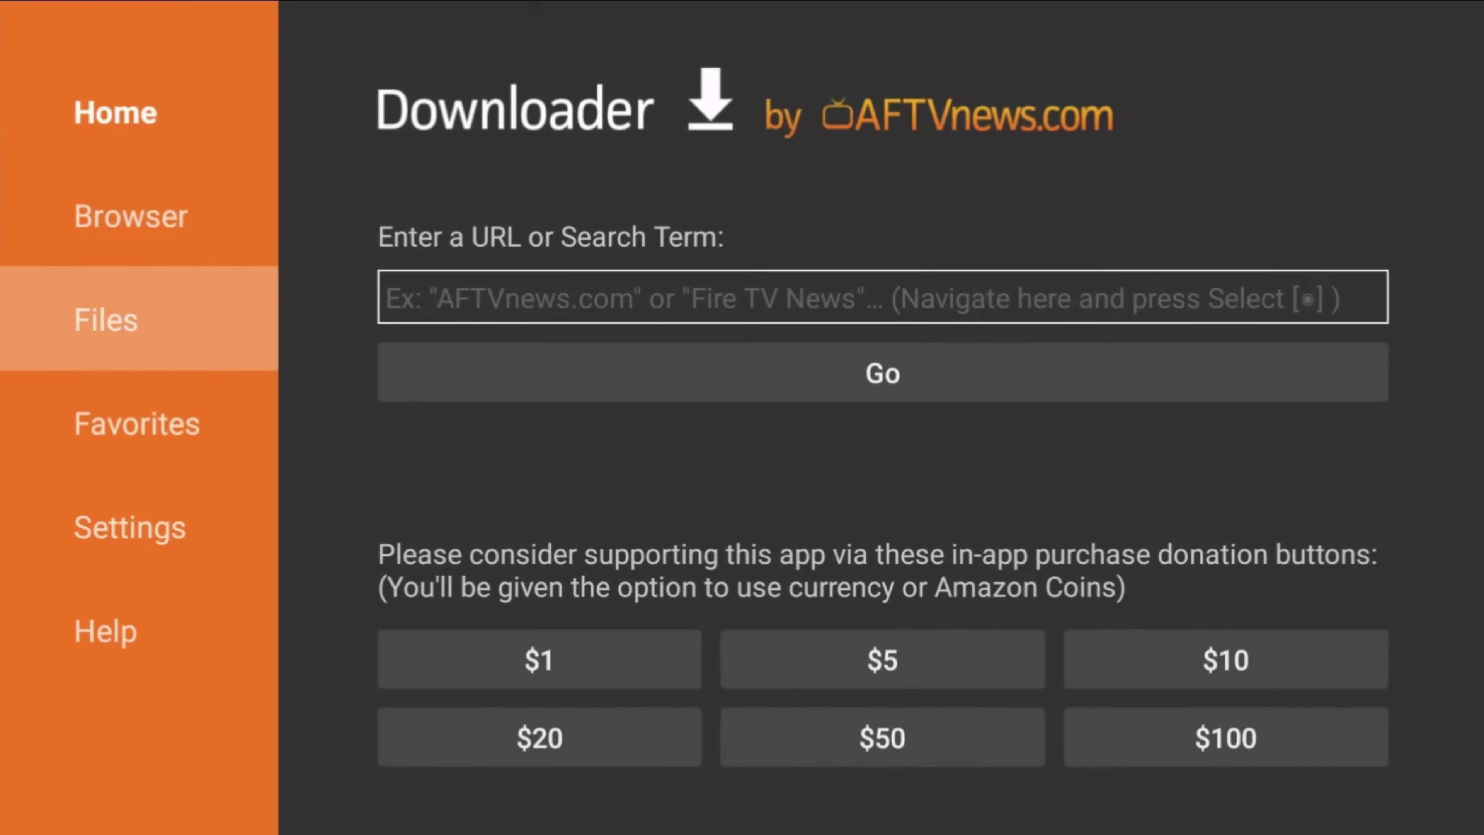
{"action": "key", "text": "Right"}
{"action": "key", "text": "Up"}
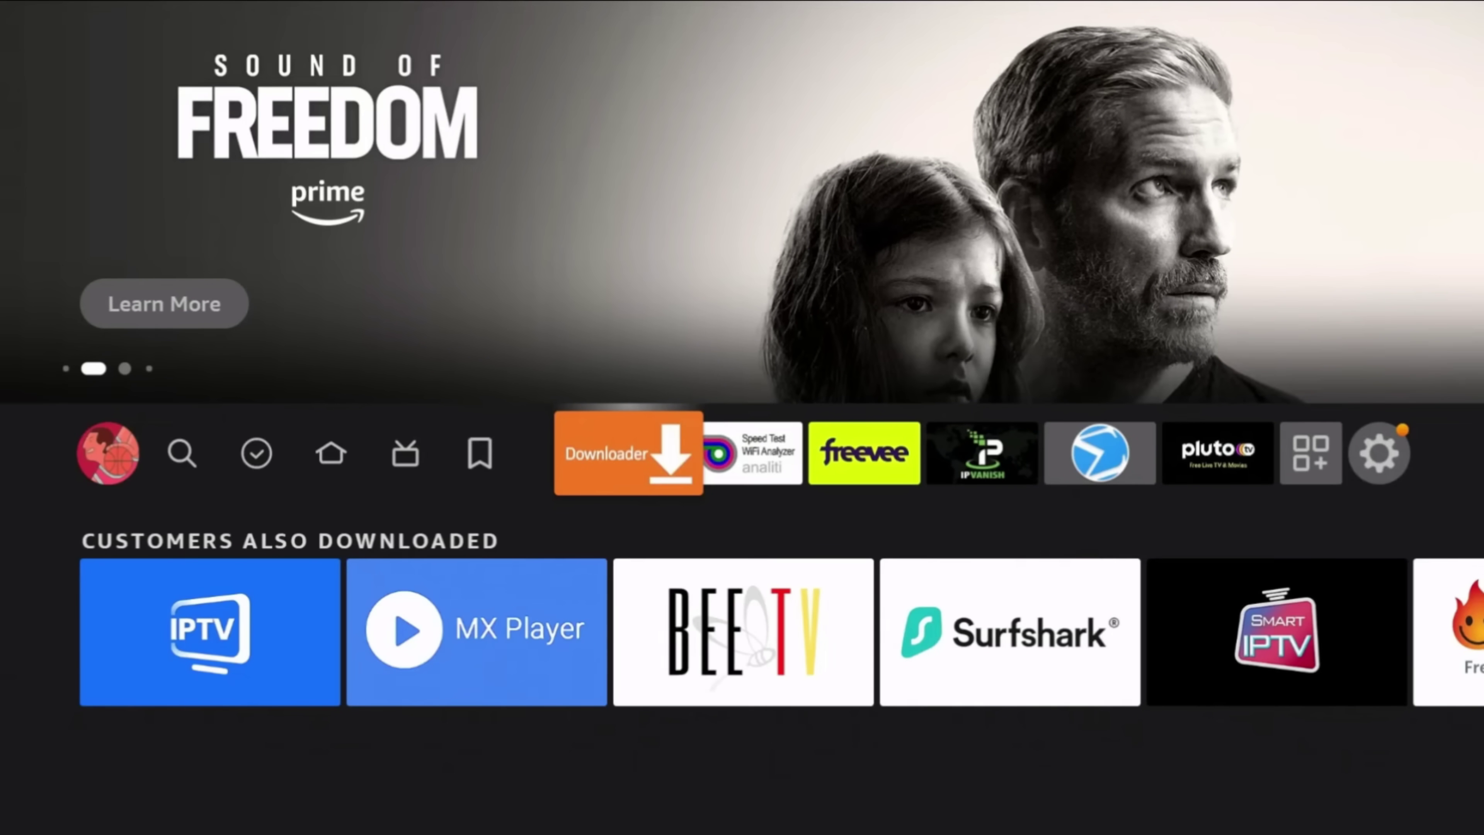
Open Settings > My Fire TV and browse its list from Developer options down to Restart
{"action": "key", "text": "Right"}
{"action": "key", "text": "Right"}
{"action": "key", "text": "Right"}
{"action": "key", "text": "Right"}
{"action": "key", "text": "Right"}
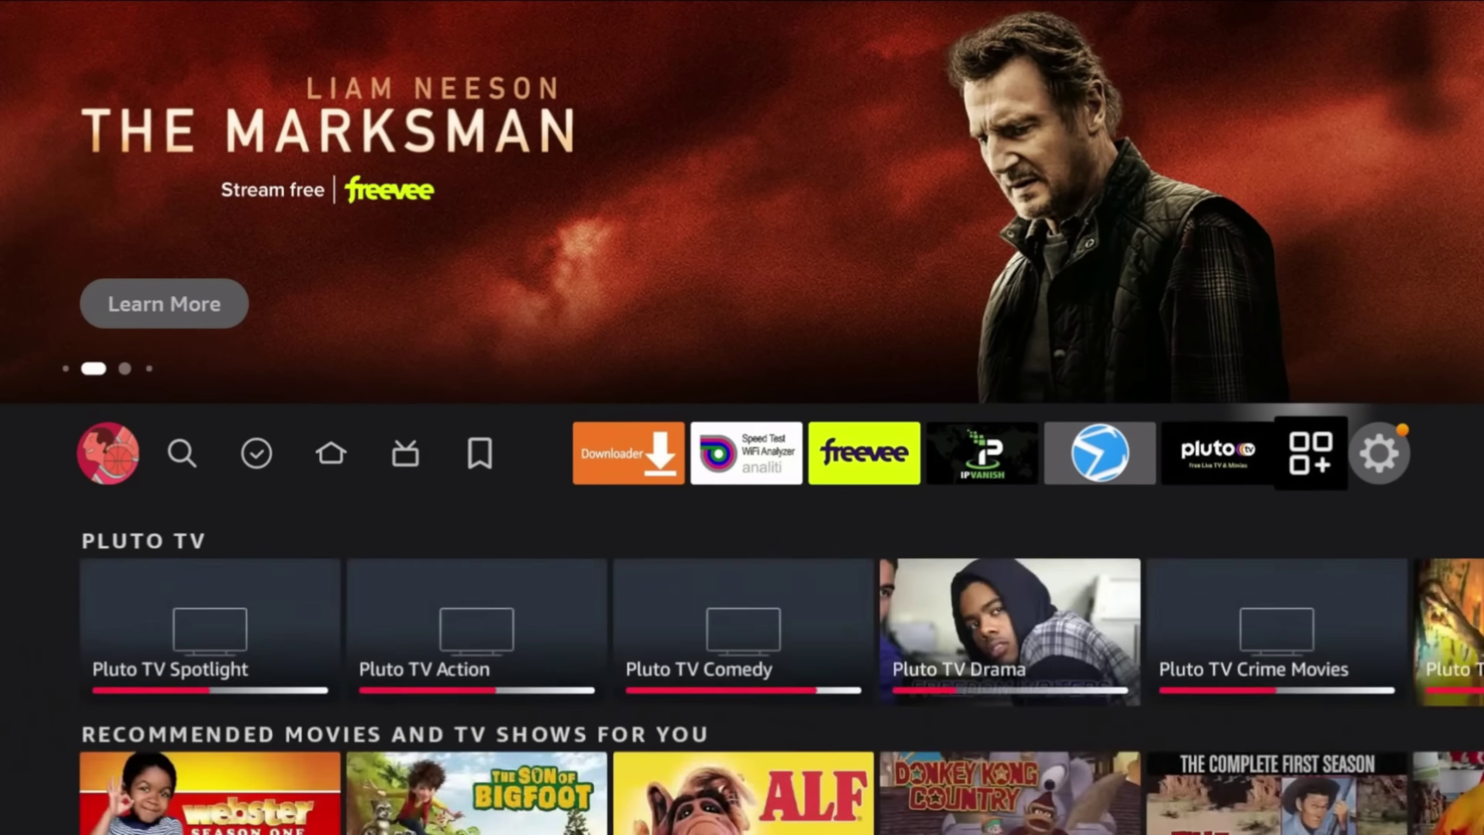
{"action": "key", "text": "Right"}
{"action": "key", "text": "Right"}
{"action": "key", "text": "Down"}
{"action": "key", "text": "Down"}
{"action": "key", "text": "Down"}
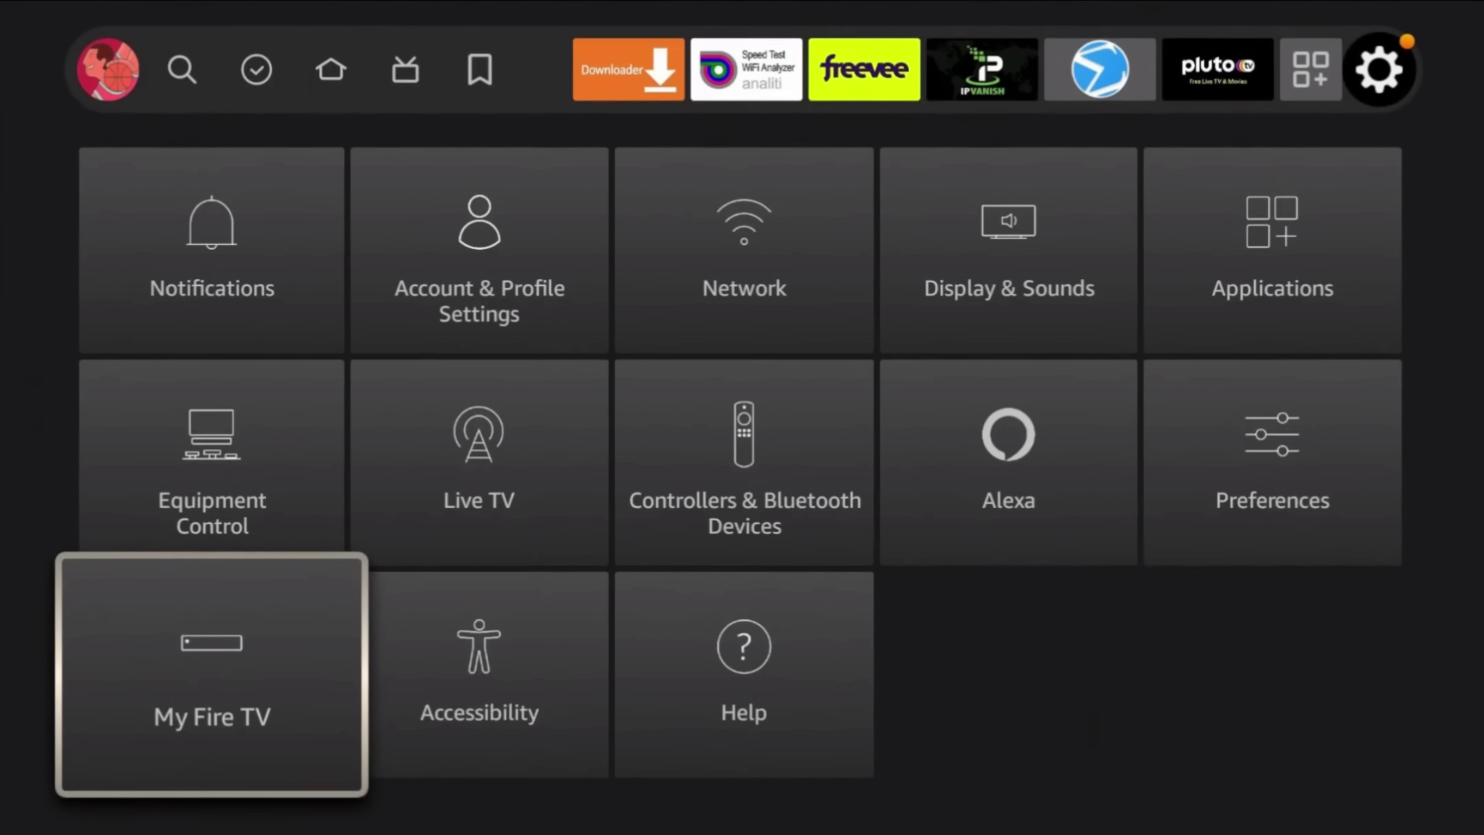
{"action": "key", "text": "Return"}
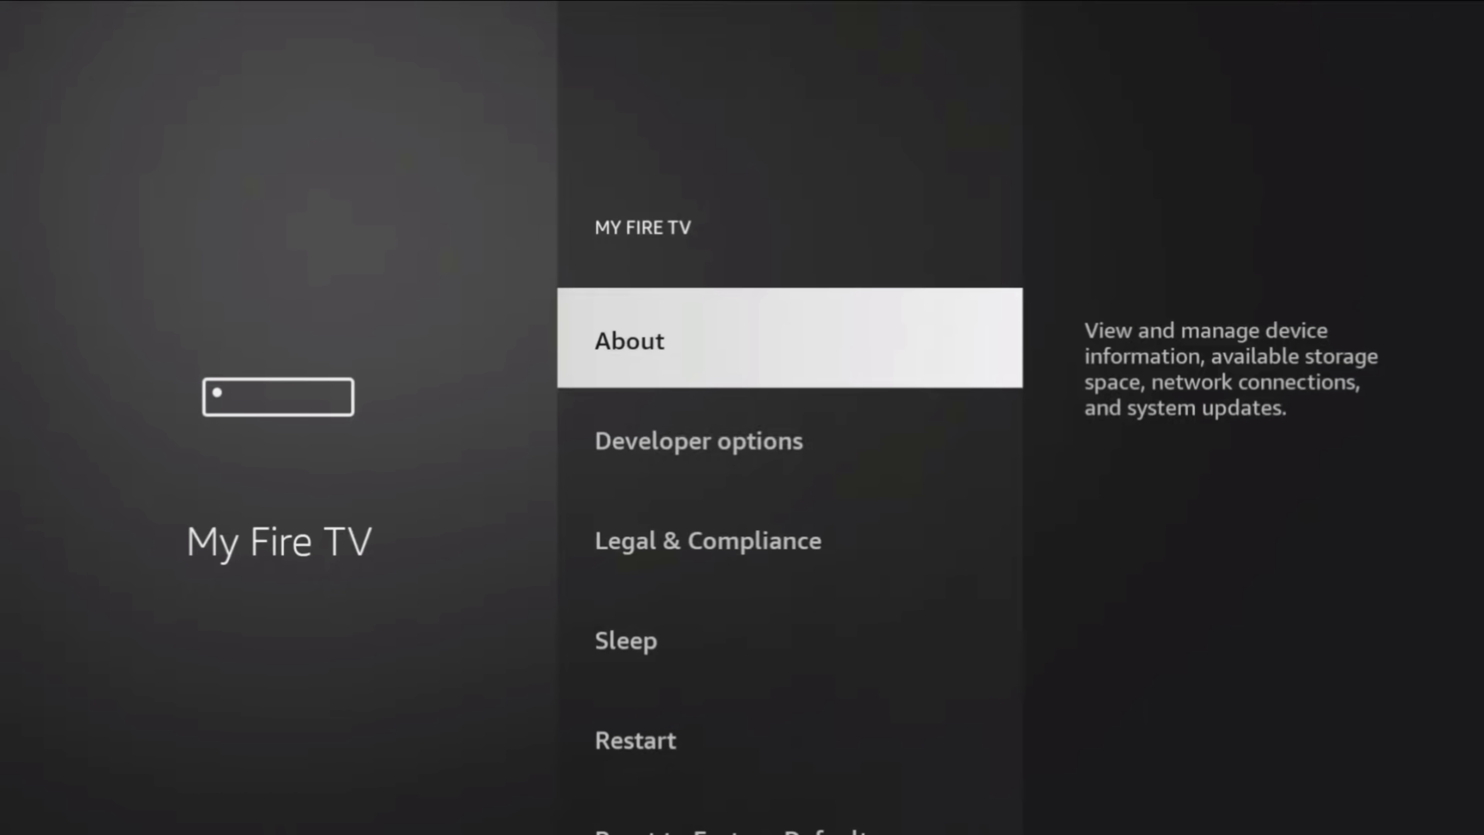
{"action": "key", "text": "Down"}
{"action": "key", "text": "Up"}
{"action": "key", "text": "Down"}
{"action": "key", "text": "Up"}
{"action": "key", "text": "Down"}
{"action": "key", "text": "Down"}
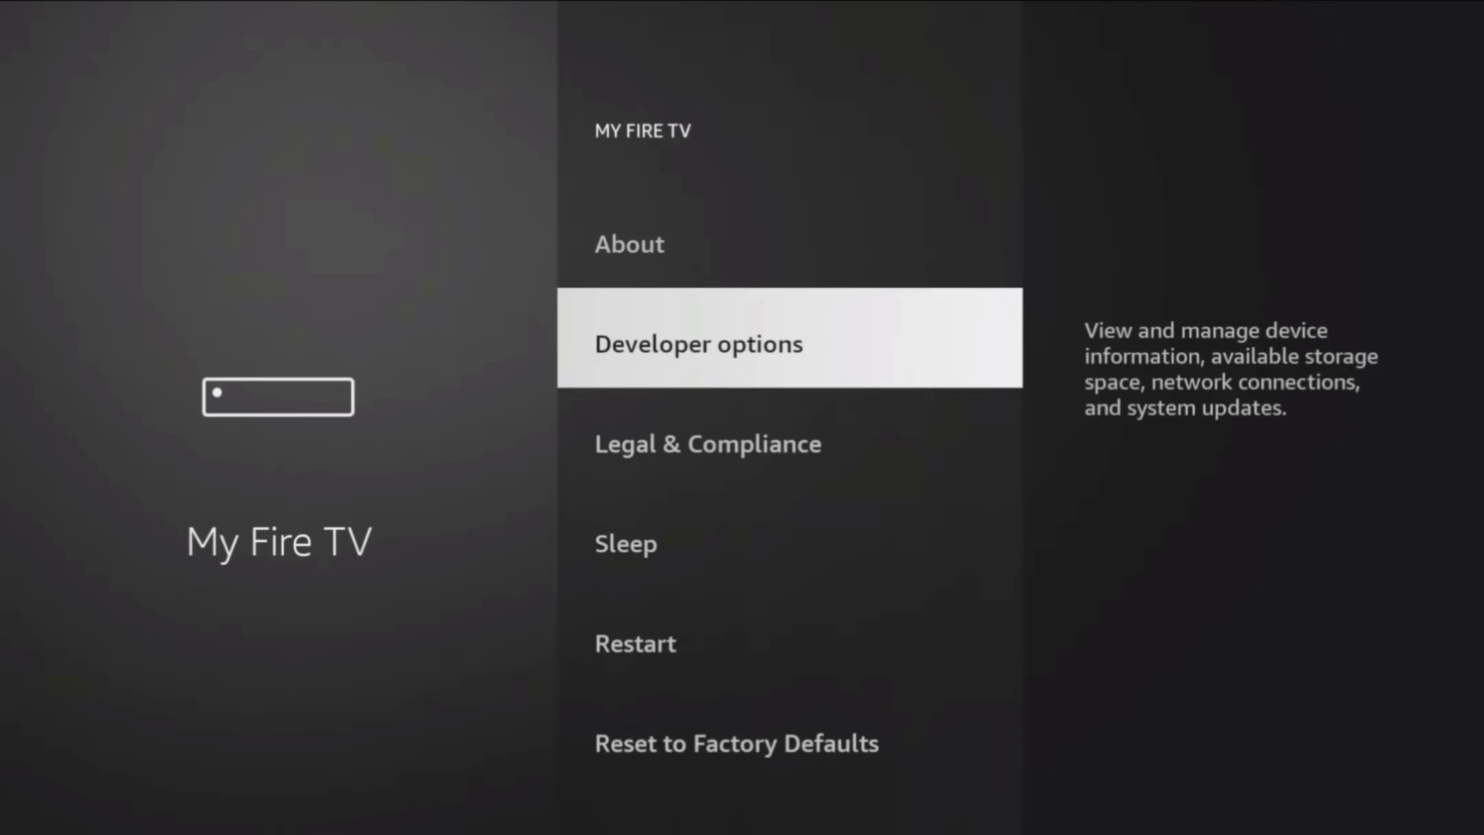
{"action": "key", "text": "Down"}
{"action": "key", "text": "Down"}
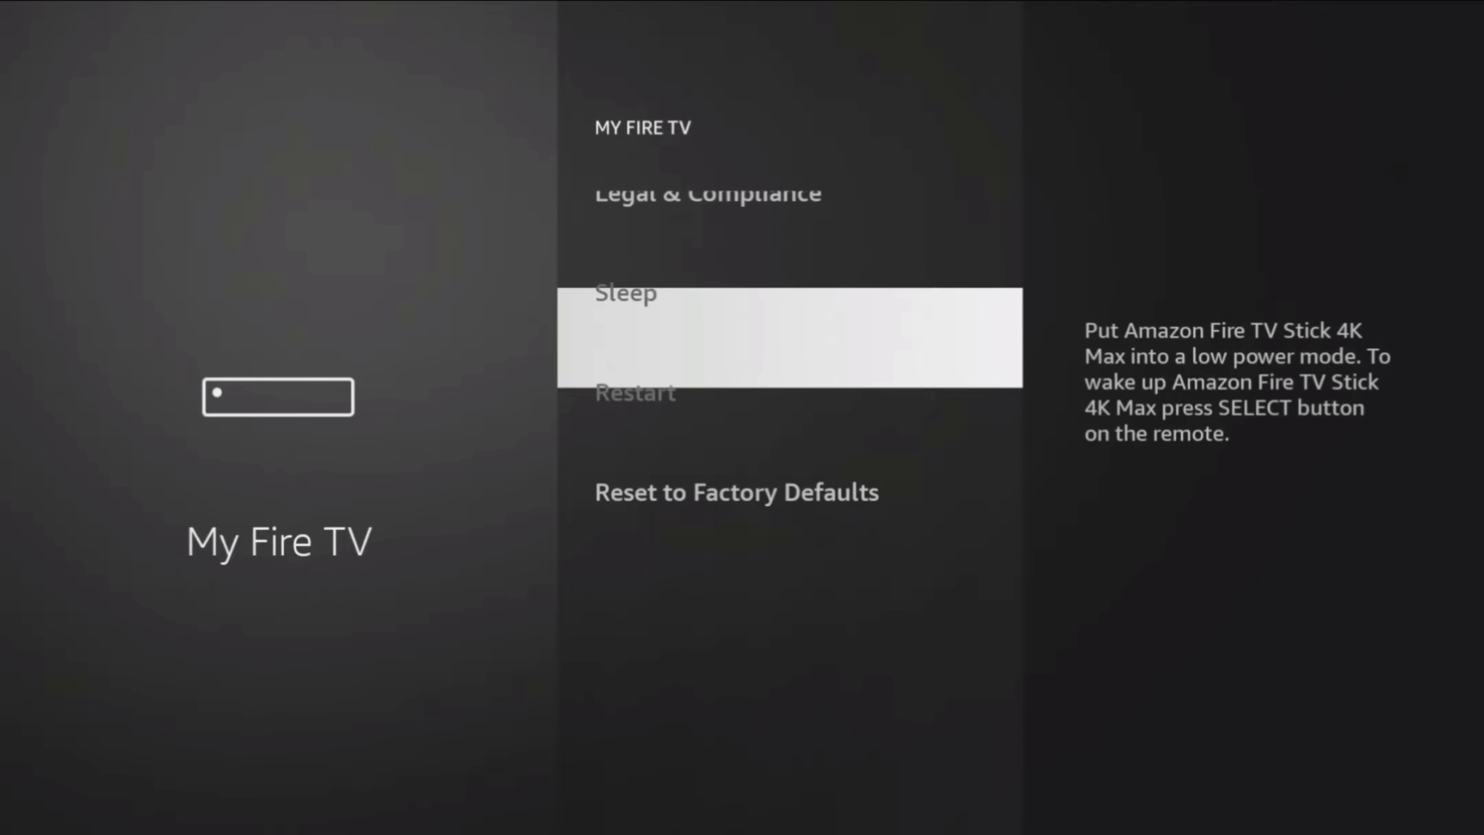
{"action": "key", "text": "Up"}
{"action": "key", "text": "Up"}
{"action": "key", "text": "Up"}
{"action": "key", "text": "Up"}
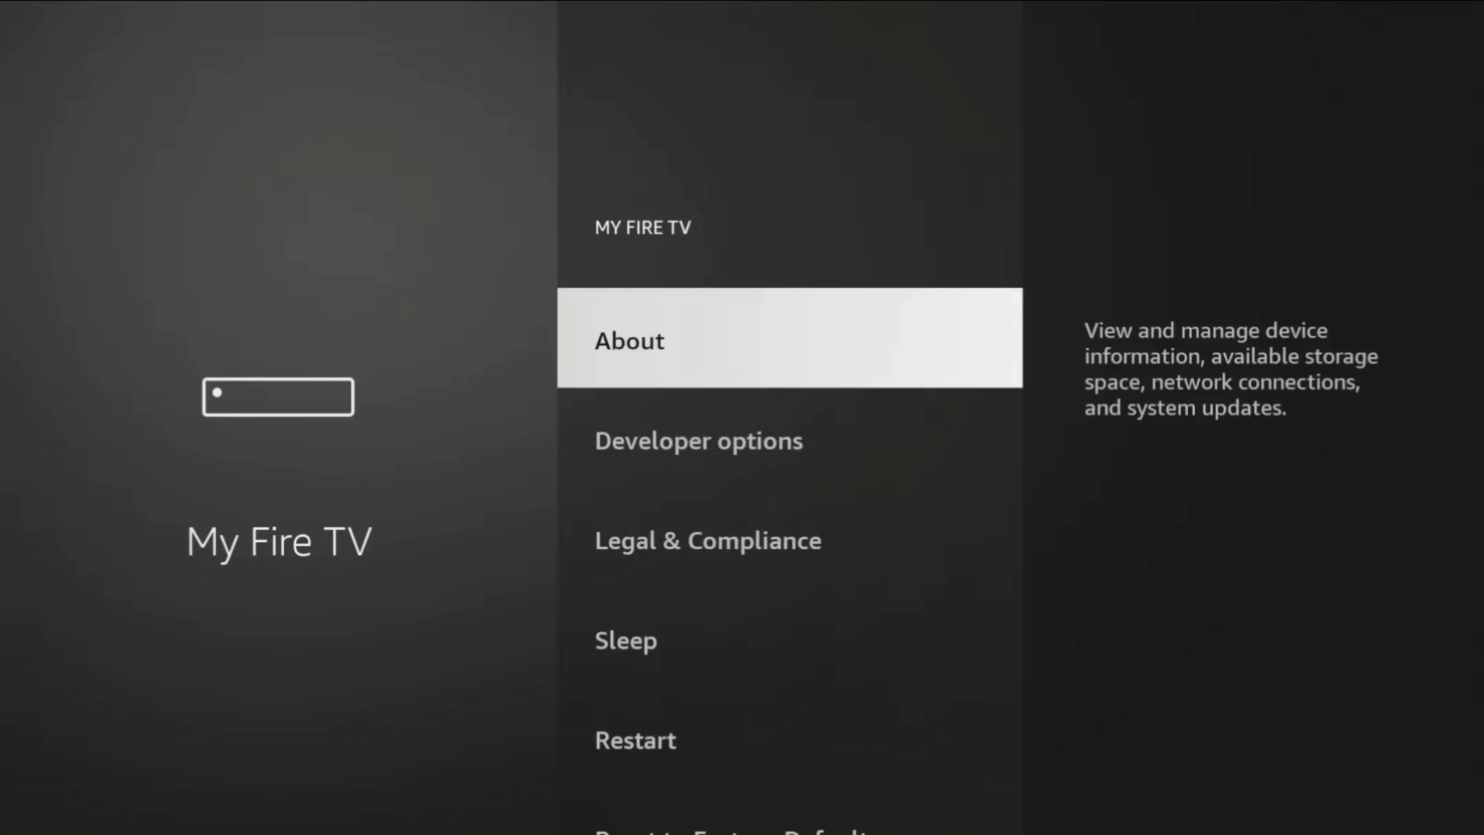
In About, select Fire TV Stick 4K Max repeatedly to confirm developer mode is already on
{"action": "key", "text": "Return"}
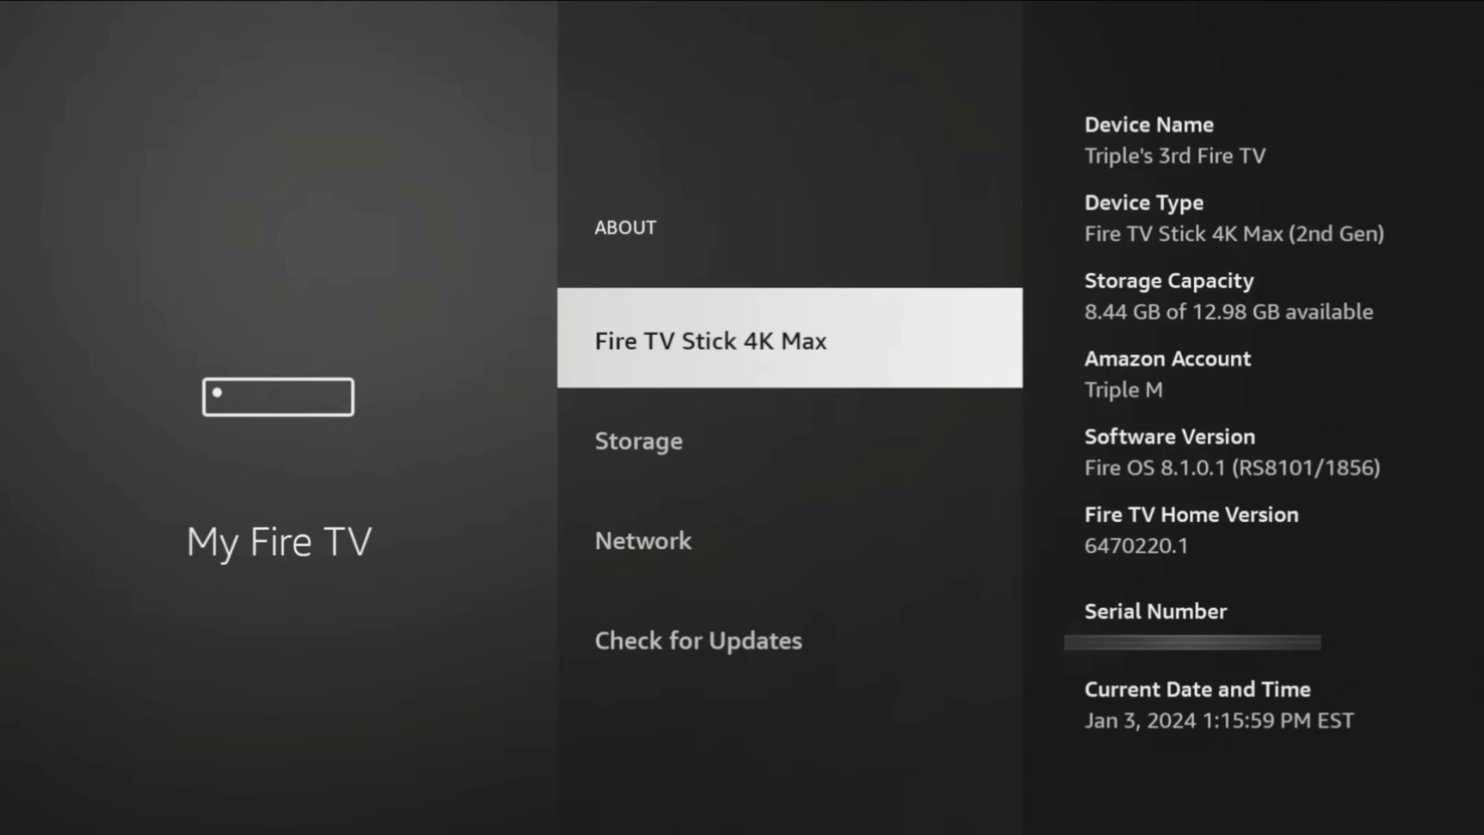
{"action": "key", "text": "Return"}
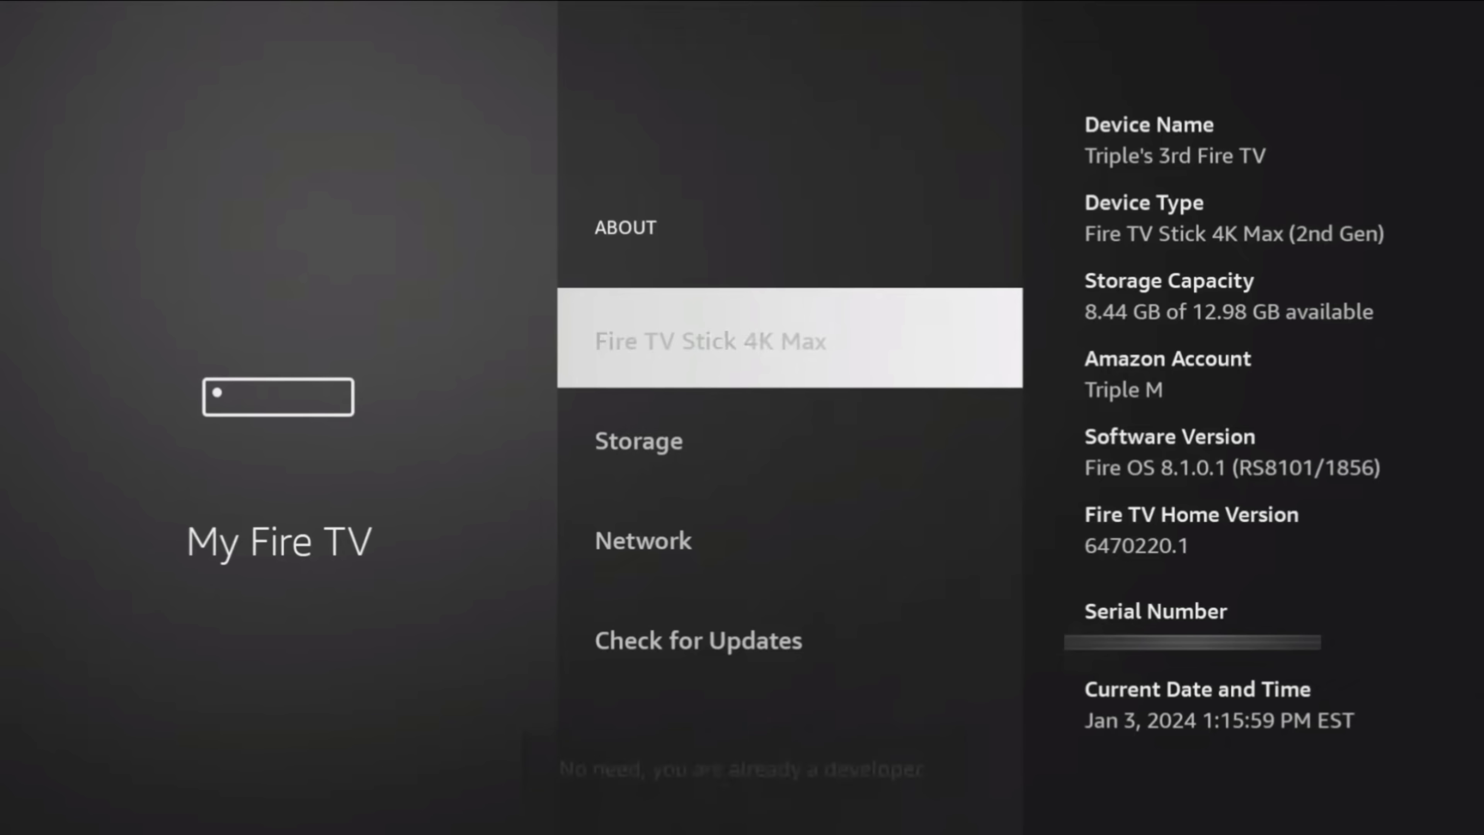
{"action": "key", "text": "Return"}
{"action": "key", "text": "Return"}
{"action": "key", "text": "Return"}
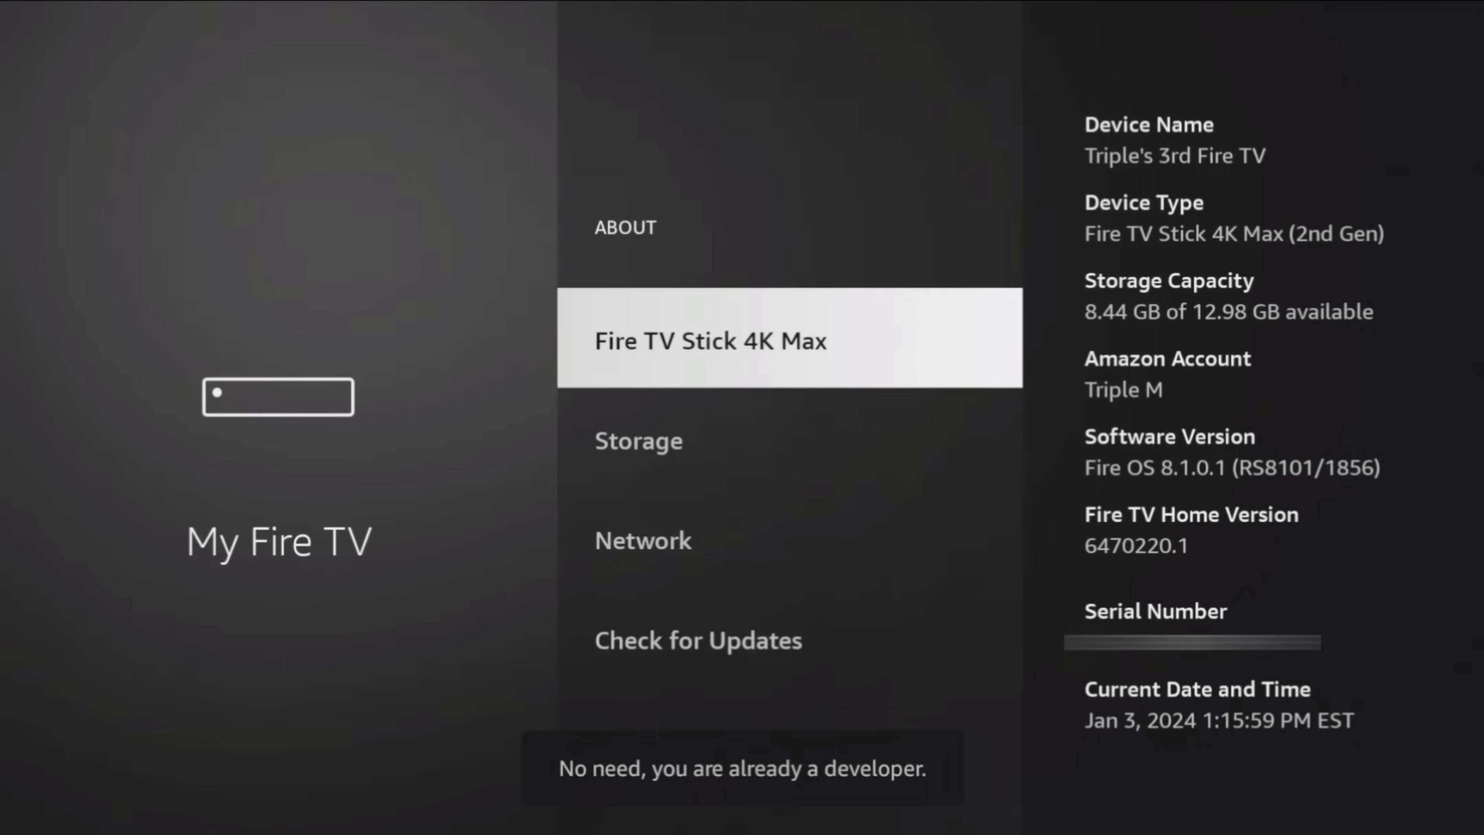
Toggle Downloader in Developer options > Install unknown apps, leaving its permission ON
{"action": "key", "text": "Escape"}
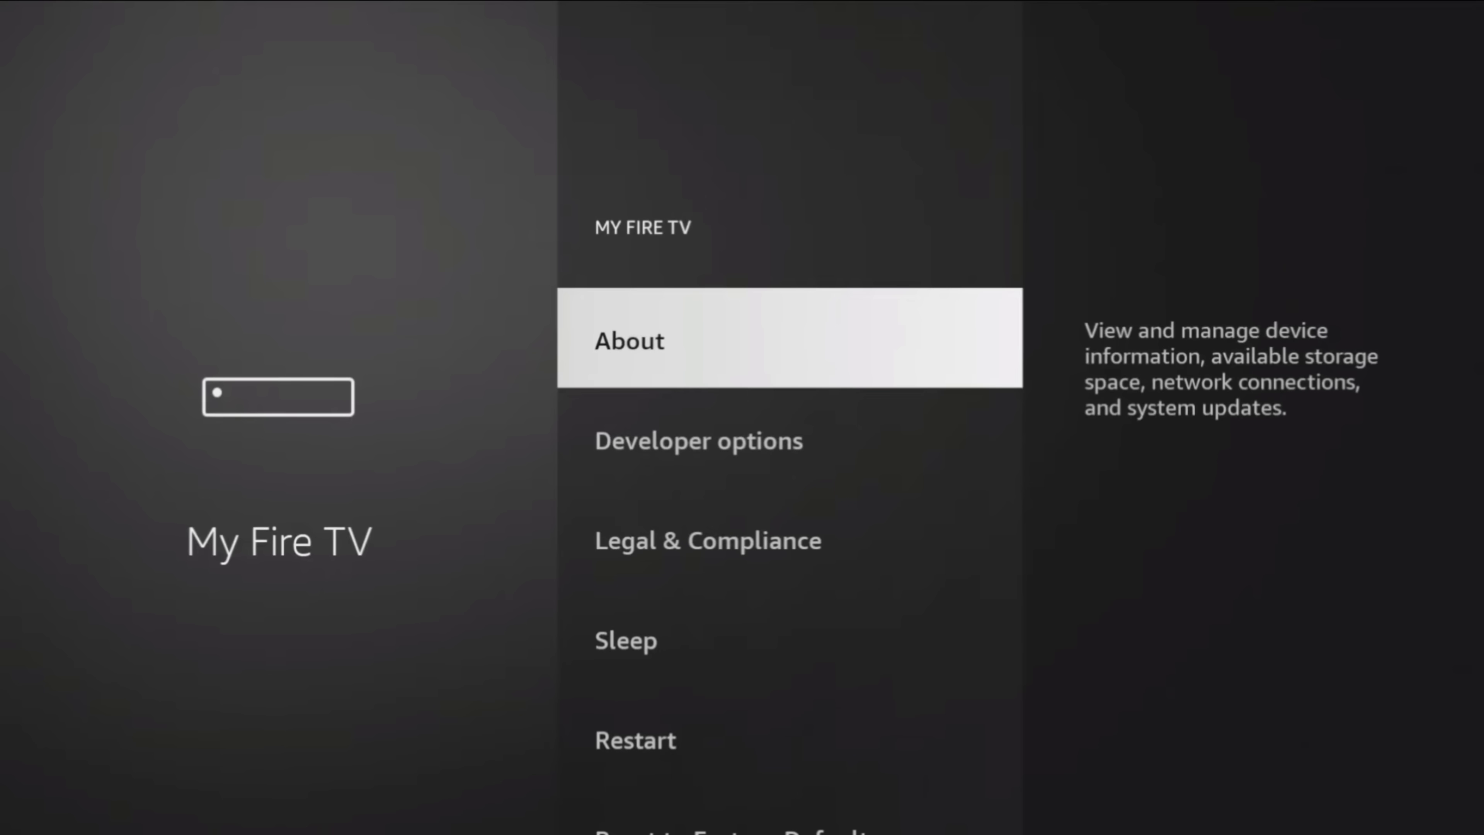
{"action": "key", "text": "Down"}
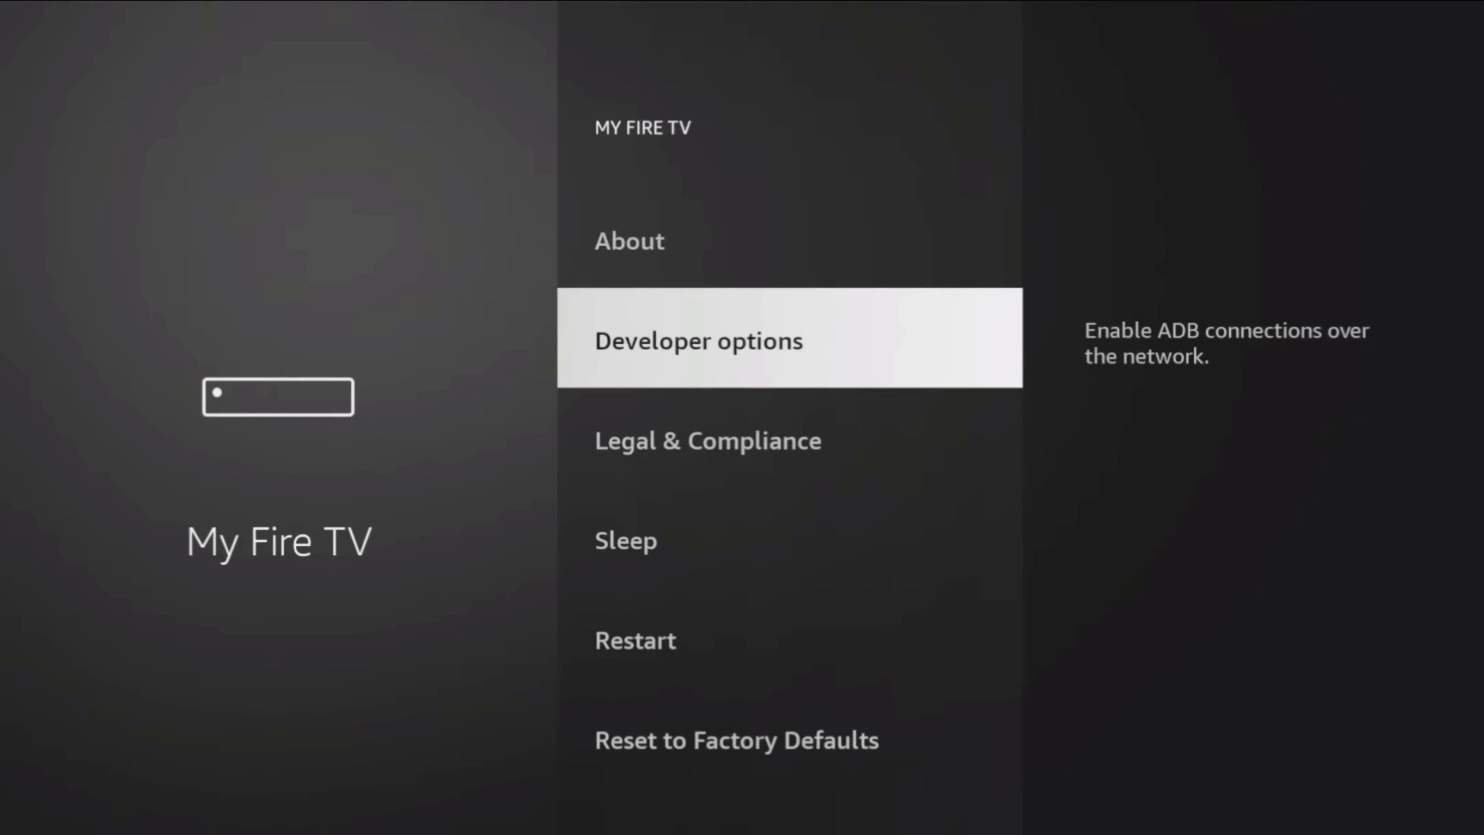
{"action": "key", "text": "Return"}
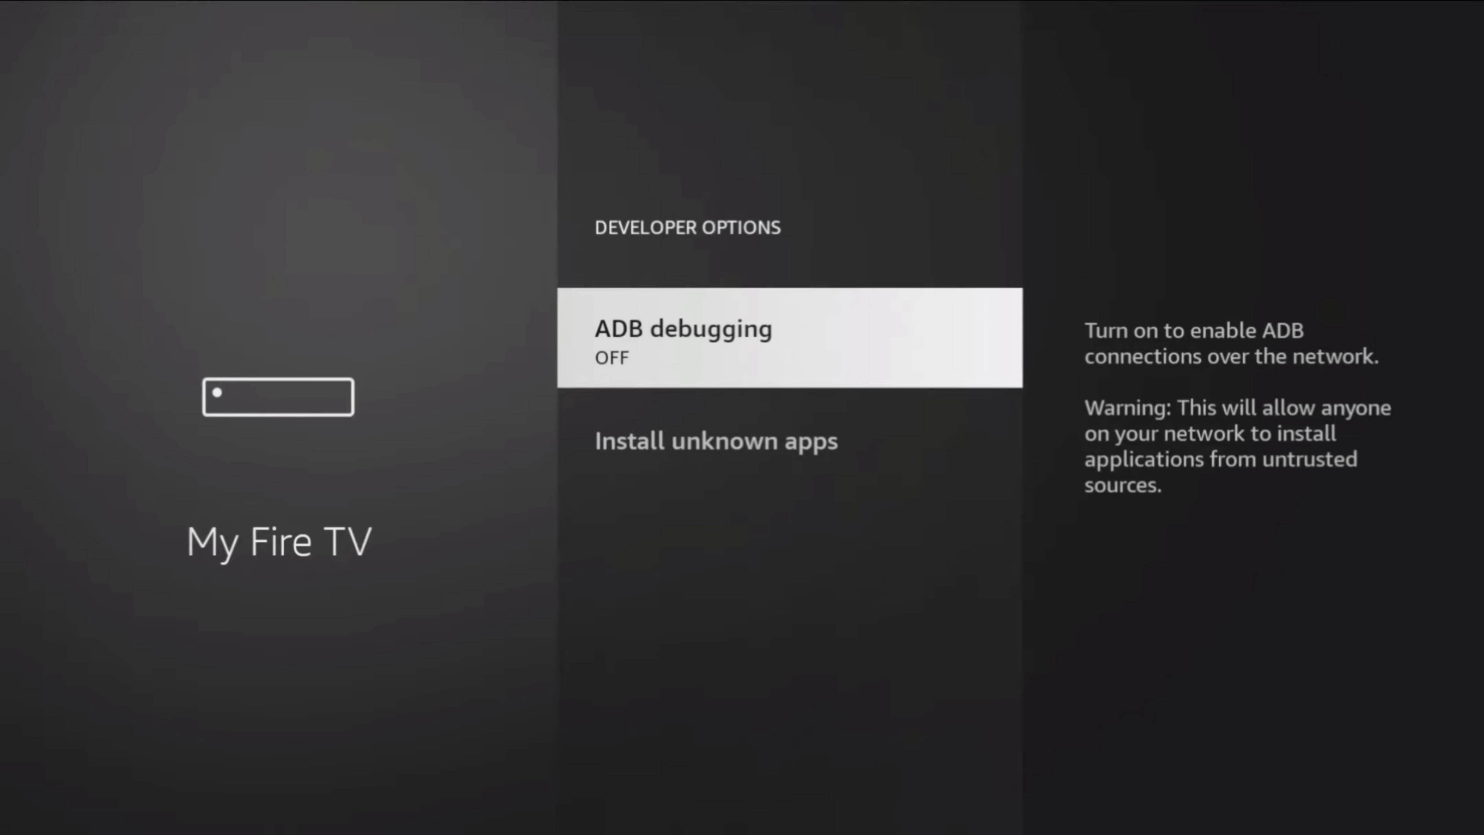
{"action": "key", "text": "Down"}
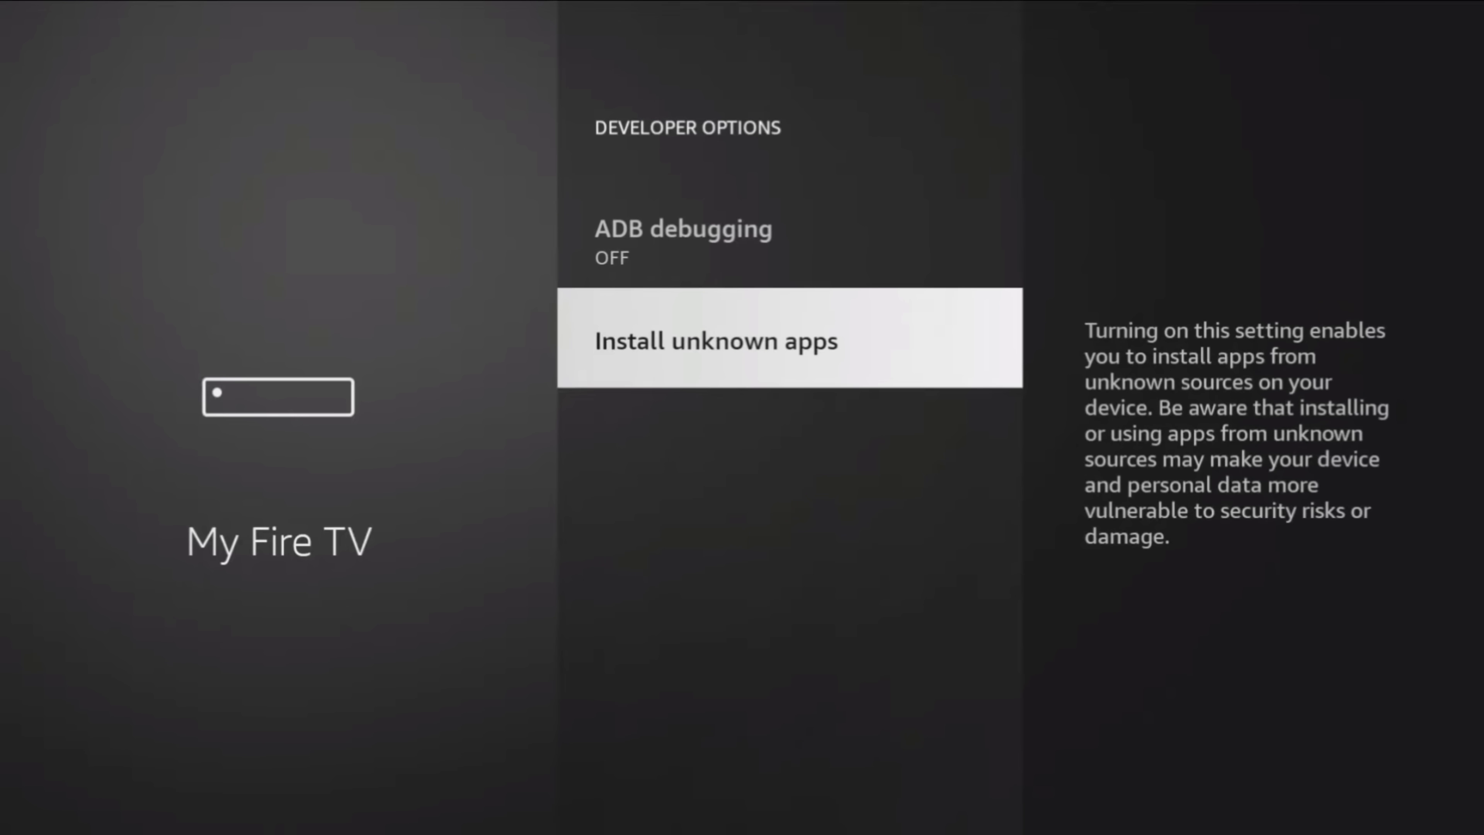
{"action": "key", "text": "Return"}
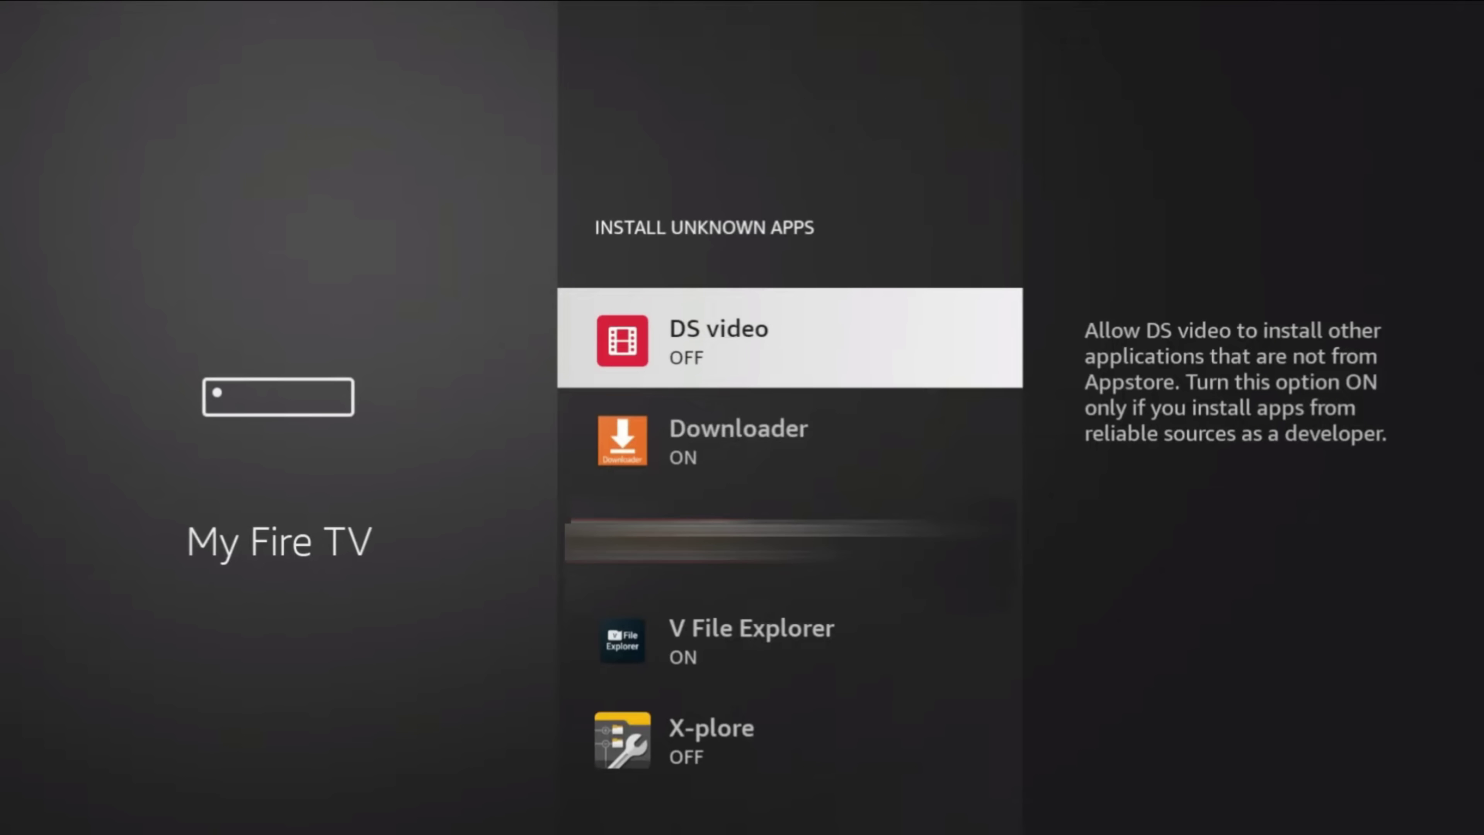
{"action": "key", "text": "Down"}
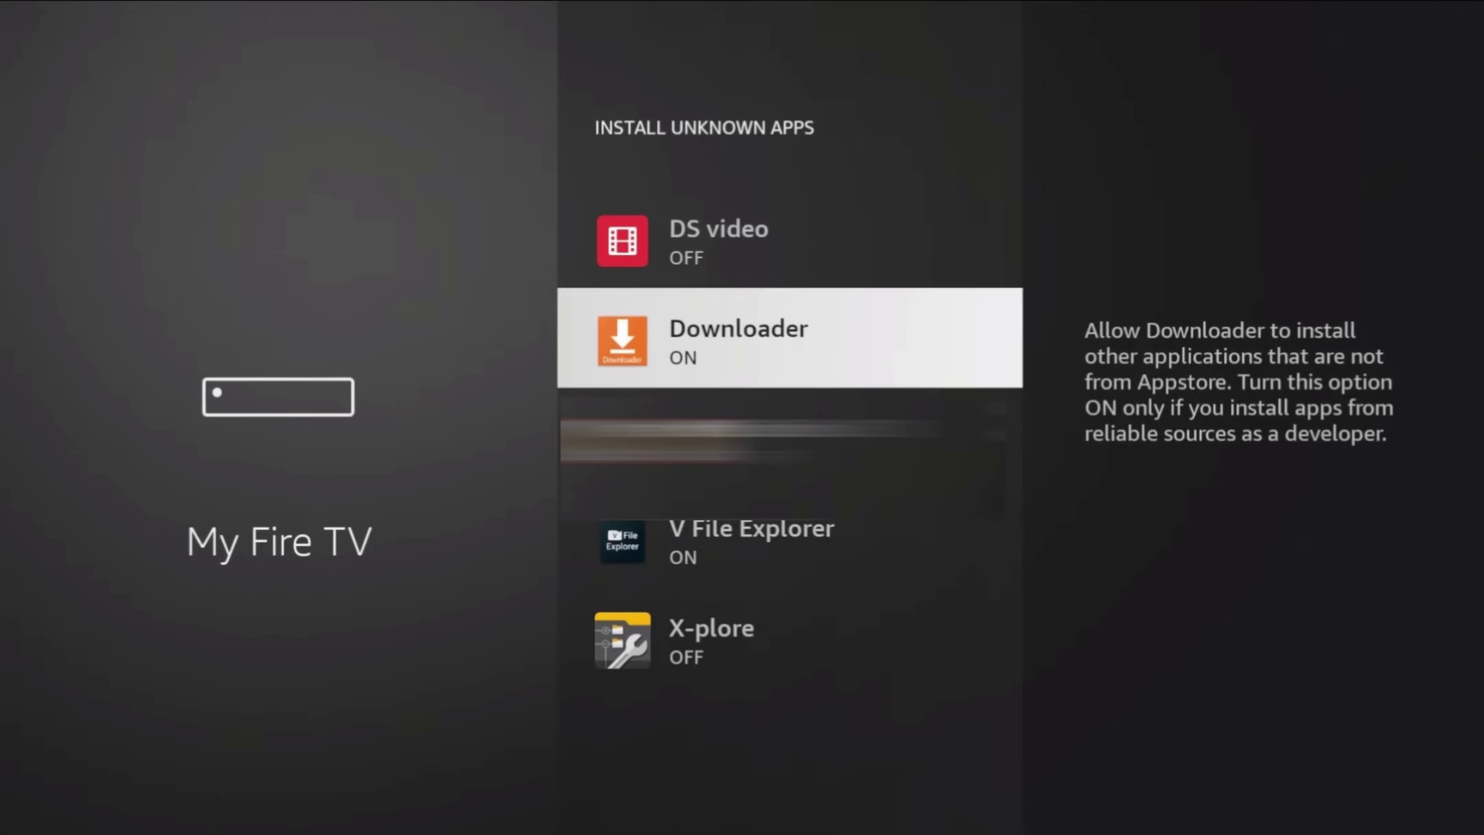
{"action": "key", "text": "Return"}
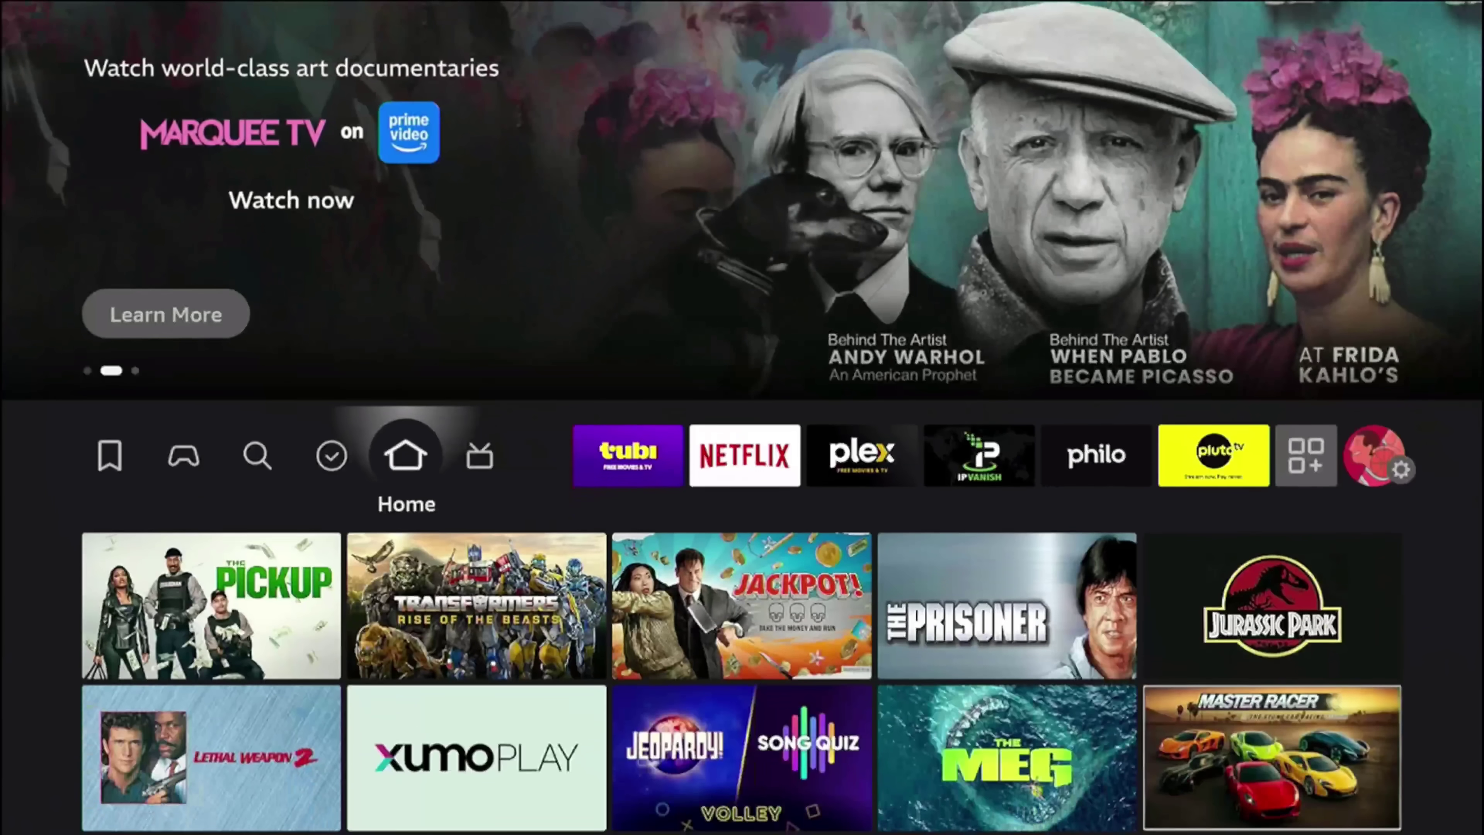
Launch Downloader from Apps & Channels, dismiss the update prompt and select the URL field
{"action": "key", "text": "Right"}
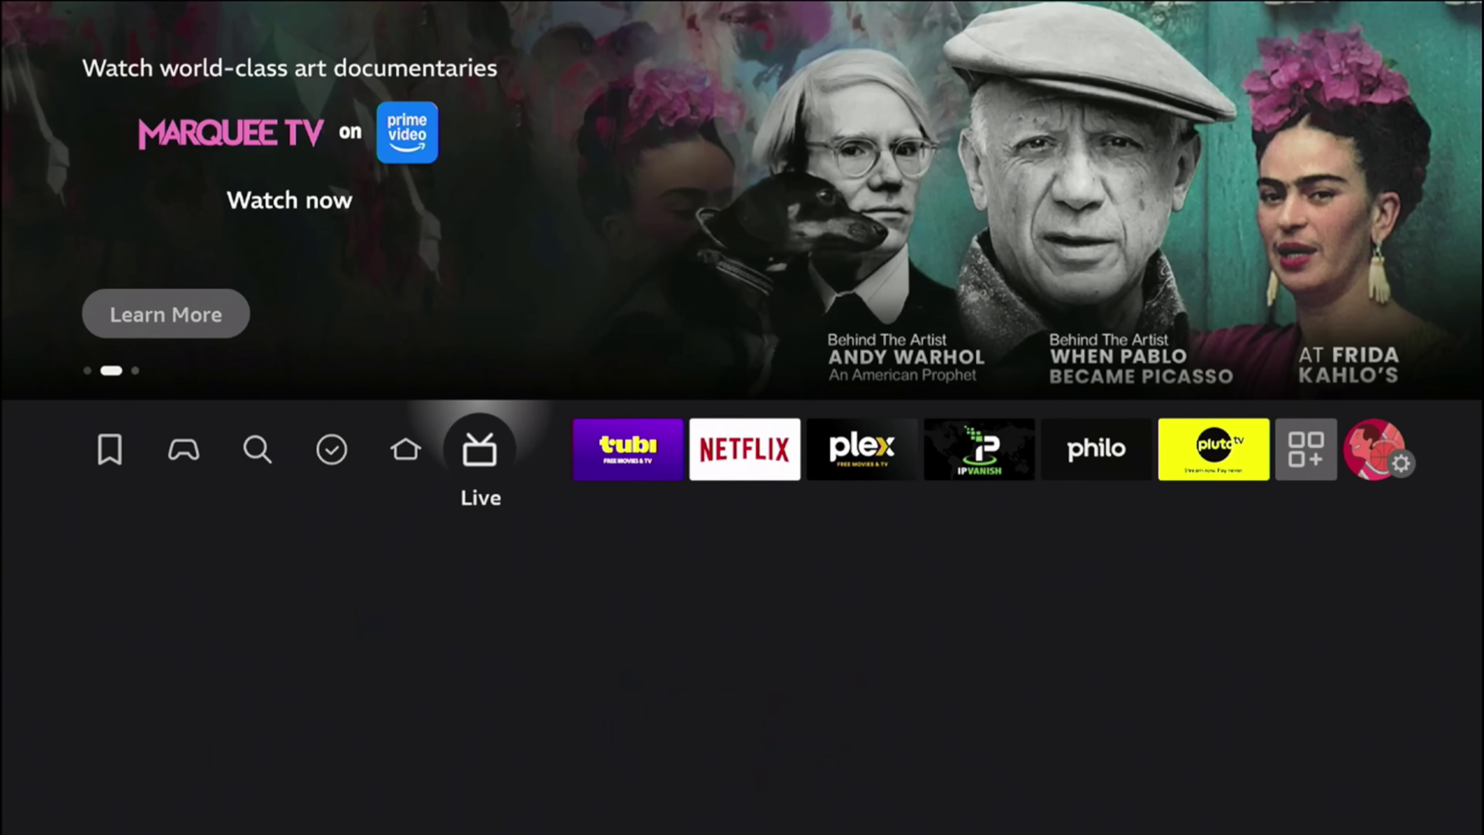
{"action": "key", "text": "Right"}
{"action": "key", "text": "Right"}
{"action": "key", "text": "Right"}
{"action": "key", "text": "Right"}
{"action": "key", "text": "Right"}
{"action": "key", "text": "Right"}
{"action": "key", "text": "Right"}
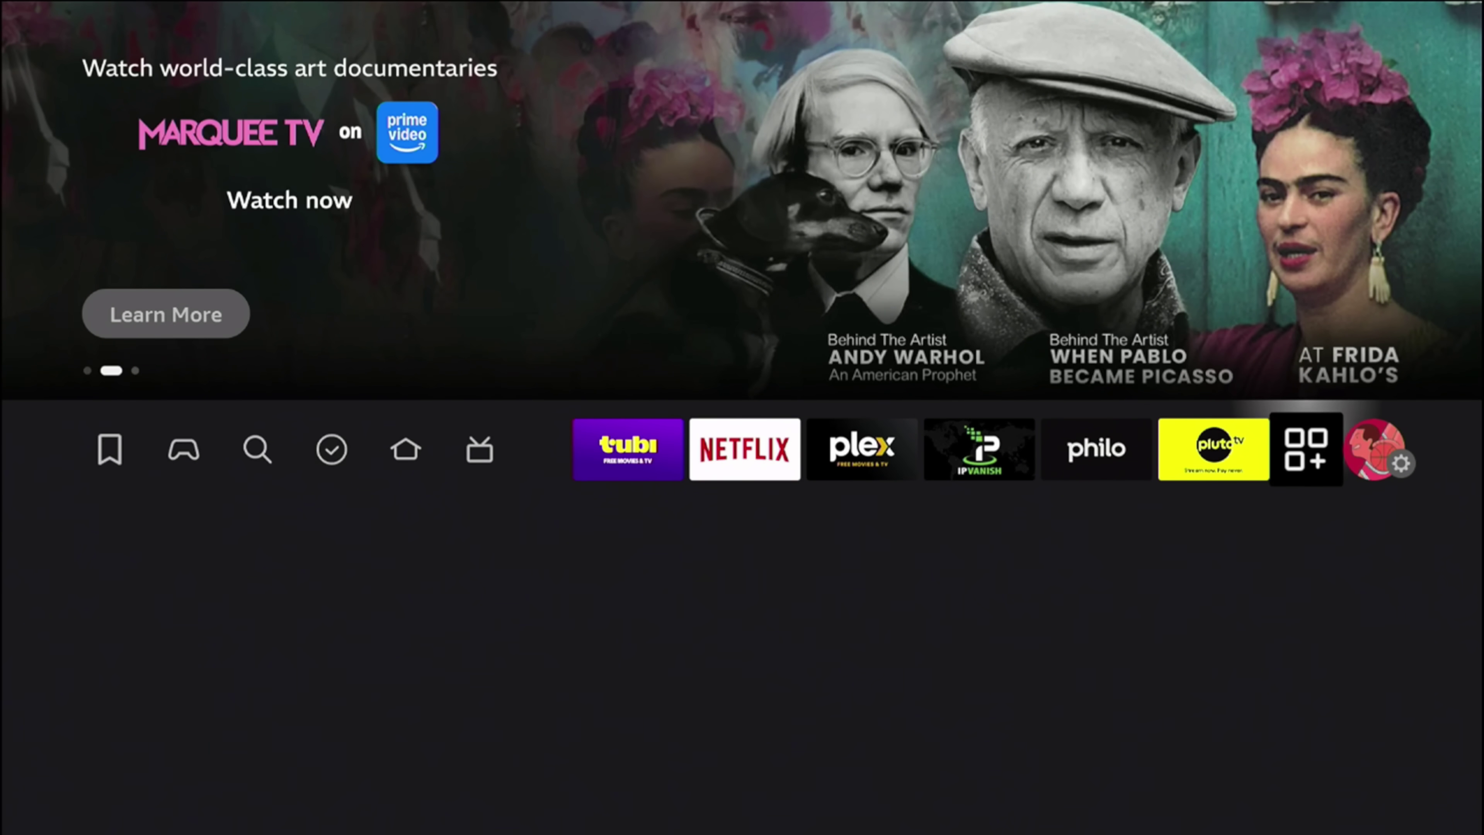
{"action": "key", "text": "Return"}
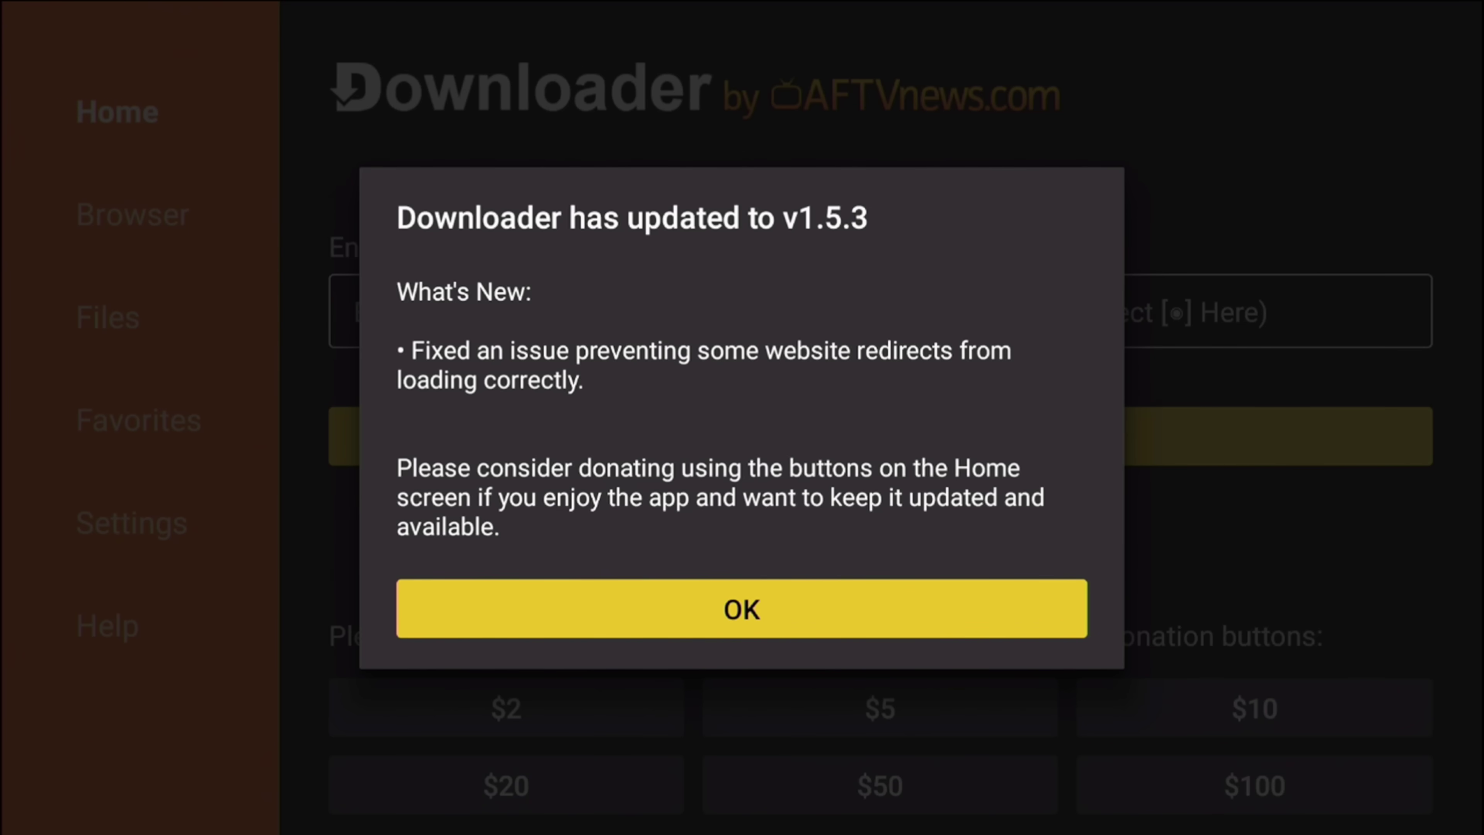
{"action": "key", "text": "Return"}
{"action": "key", "text": "Up"}
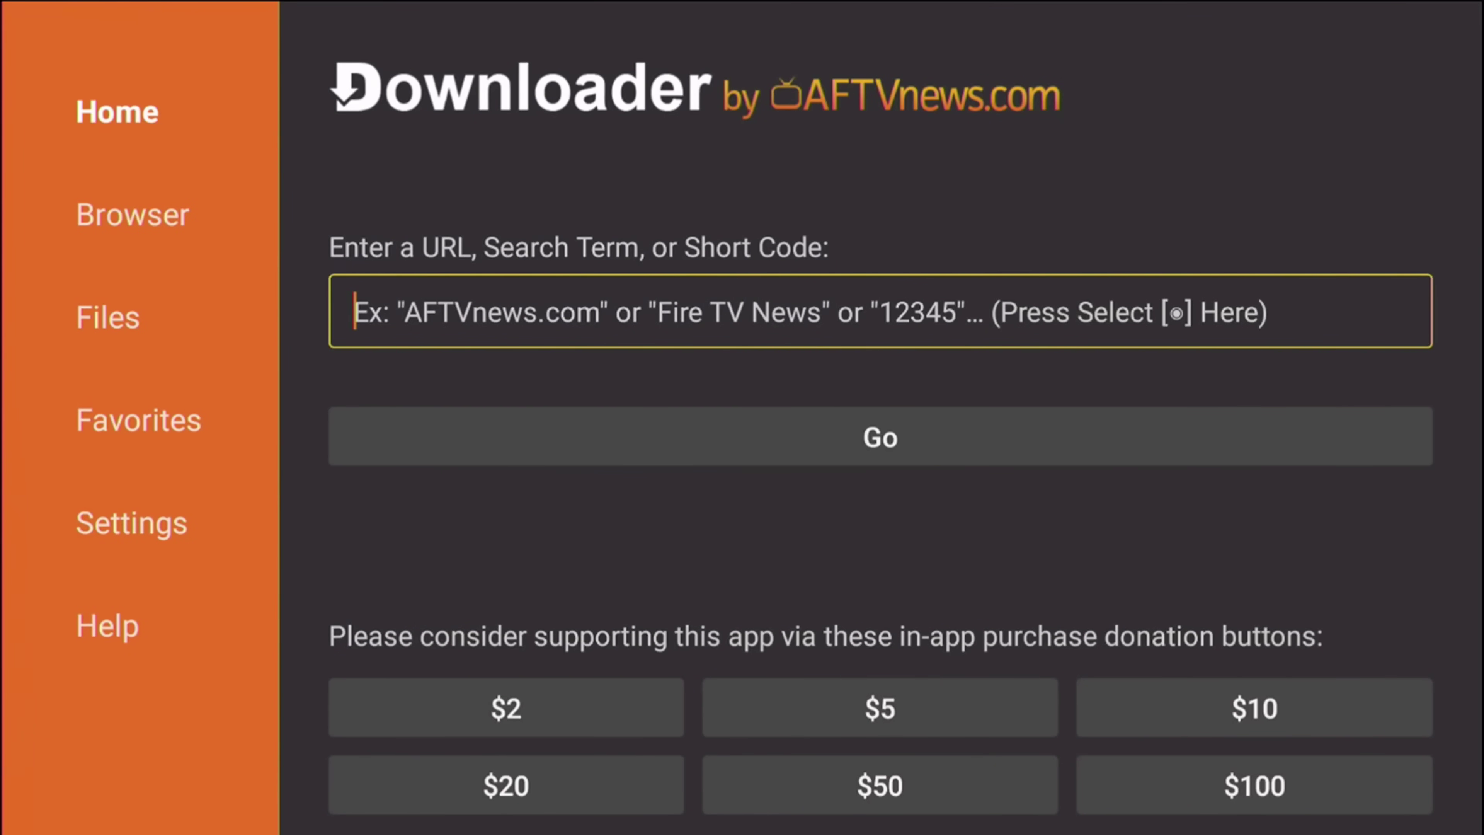
{"action": "key", "text": "Return"}
{"action": "key", "text": "Down"}
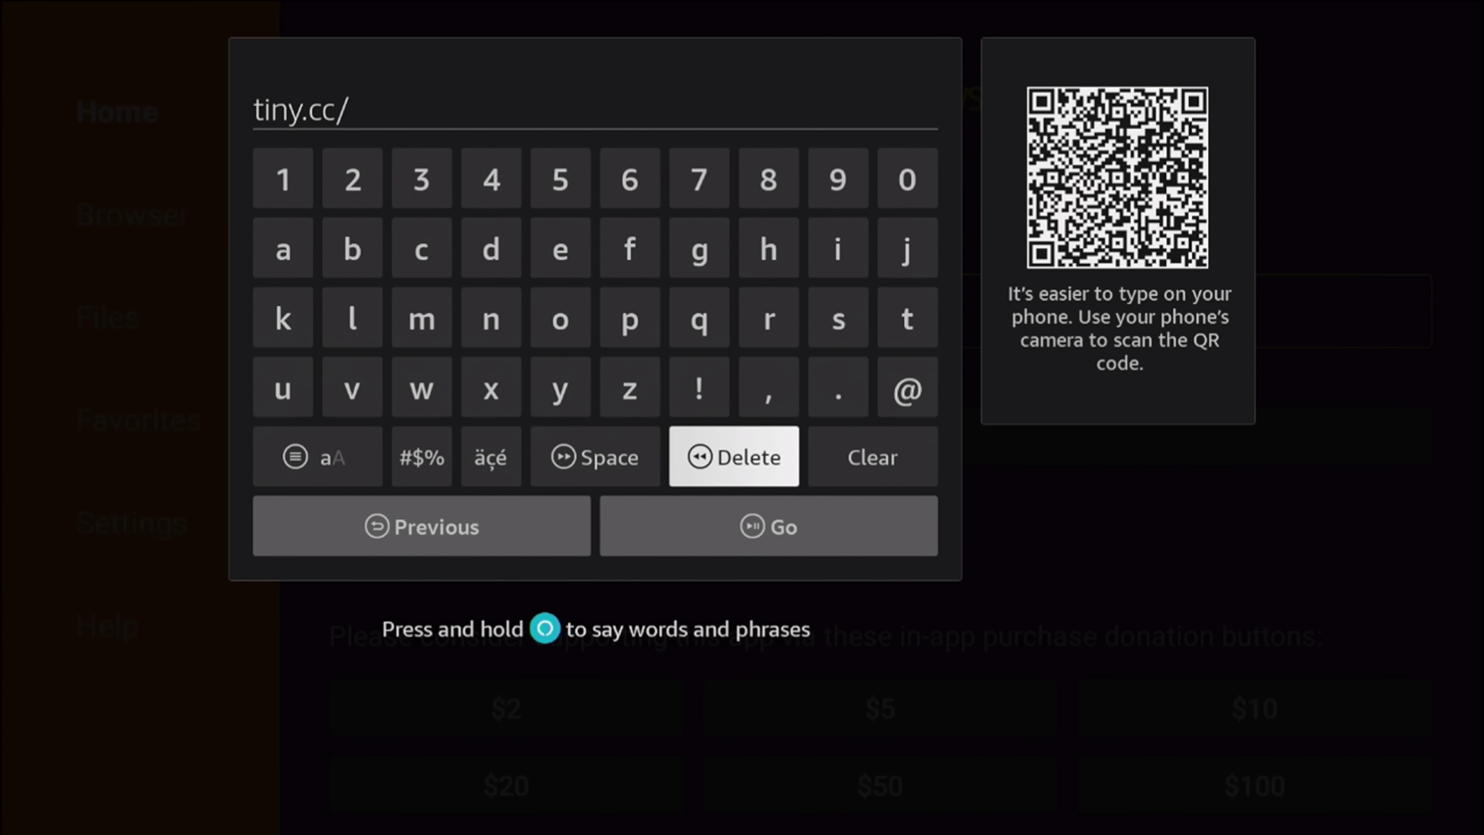
Enter the short link tiny.cc/d3kr001 on the on-screen keyboard
{"action": "key", "text": "Down"}
{"action": "key", "text": "Left"}
{"action": "key", "text": "Up"}
{"action": "key", "text": "Up"}
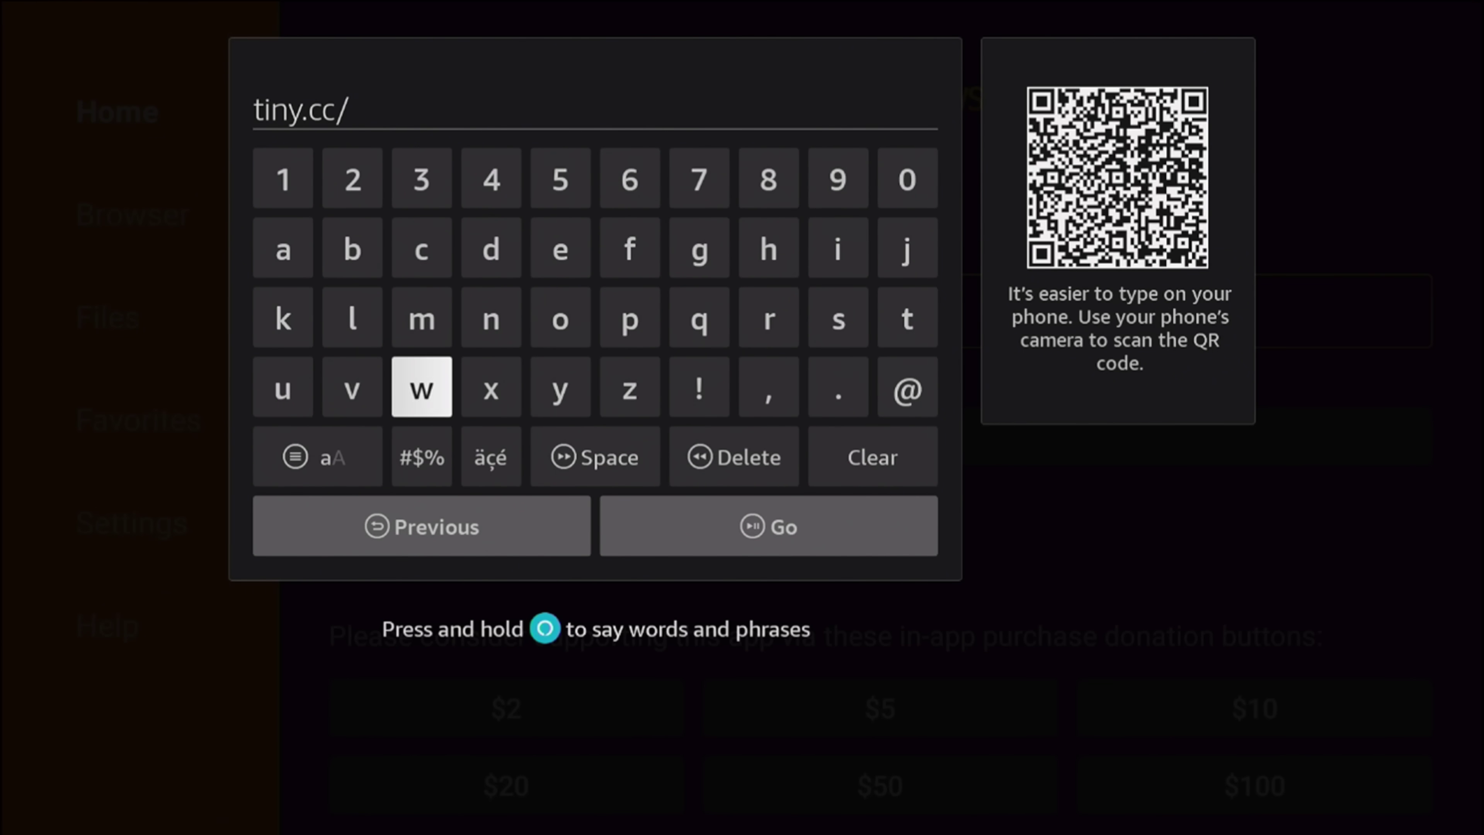
{"action": "key", "text": "Up"}
{"action": "key", "text": "Up"}
{"action": "key", "text": "Right"}
{"action": "key", "text": "Return"}
{"action": "key", "text": "Up"}
{"action": "key", "text": "Left"}
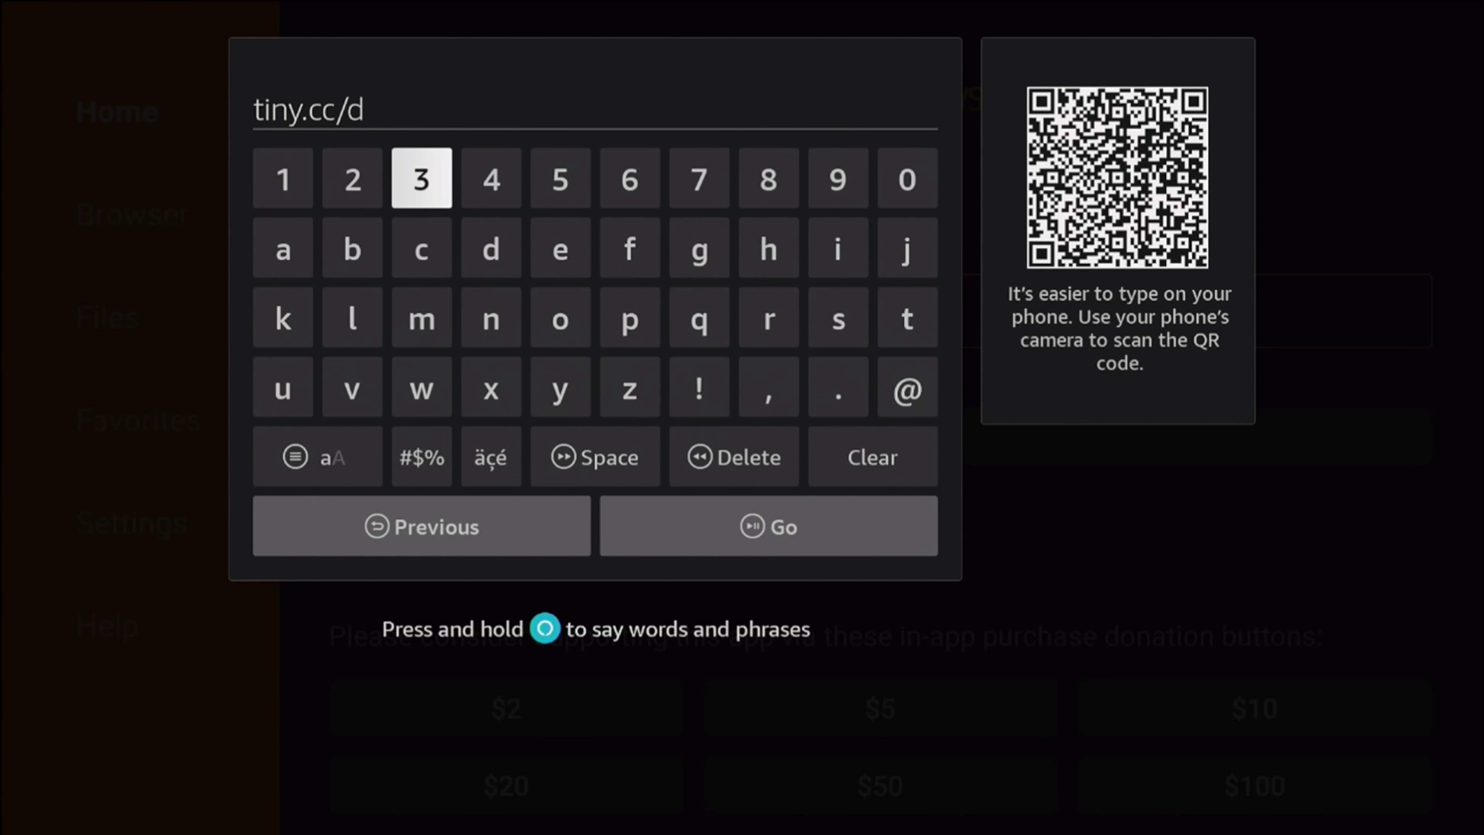
{"action": "key", "text": "Return"}
{"action": "key", "text": "Down"}
{"action": "key", "text": "Down"}
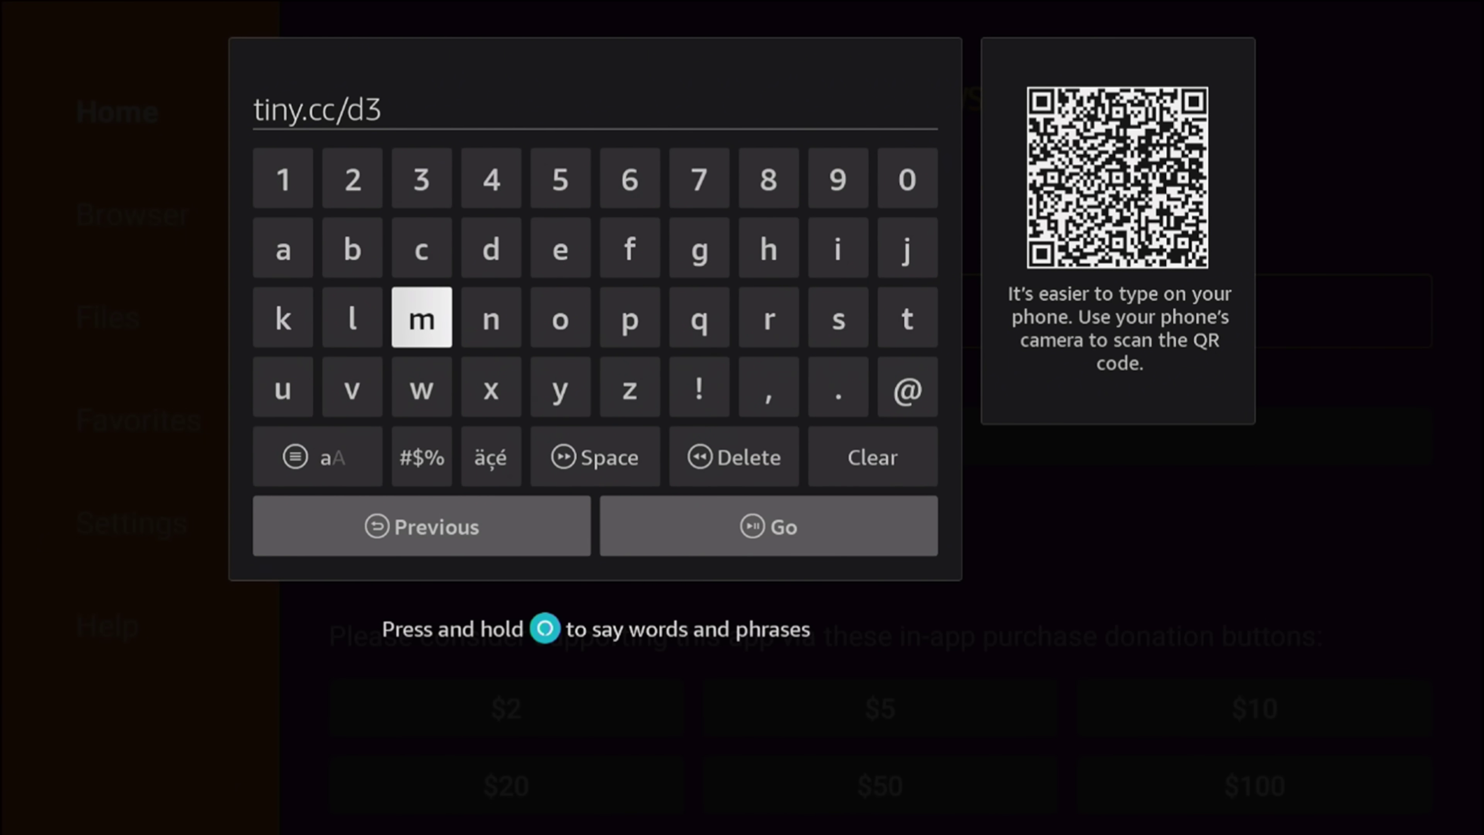
{"action": "key", "text": "Right"}
{"action": "key", "text": "Right"}
{"action": "type", "text": "kr001"}
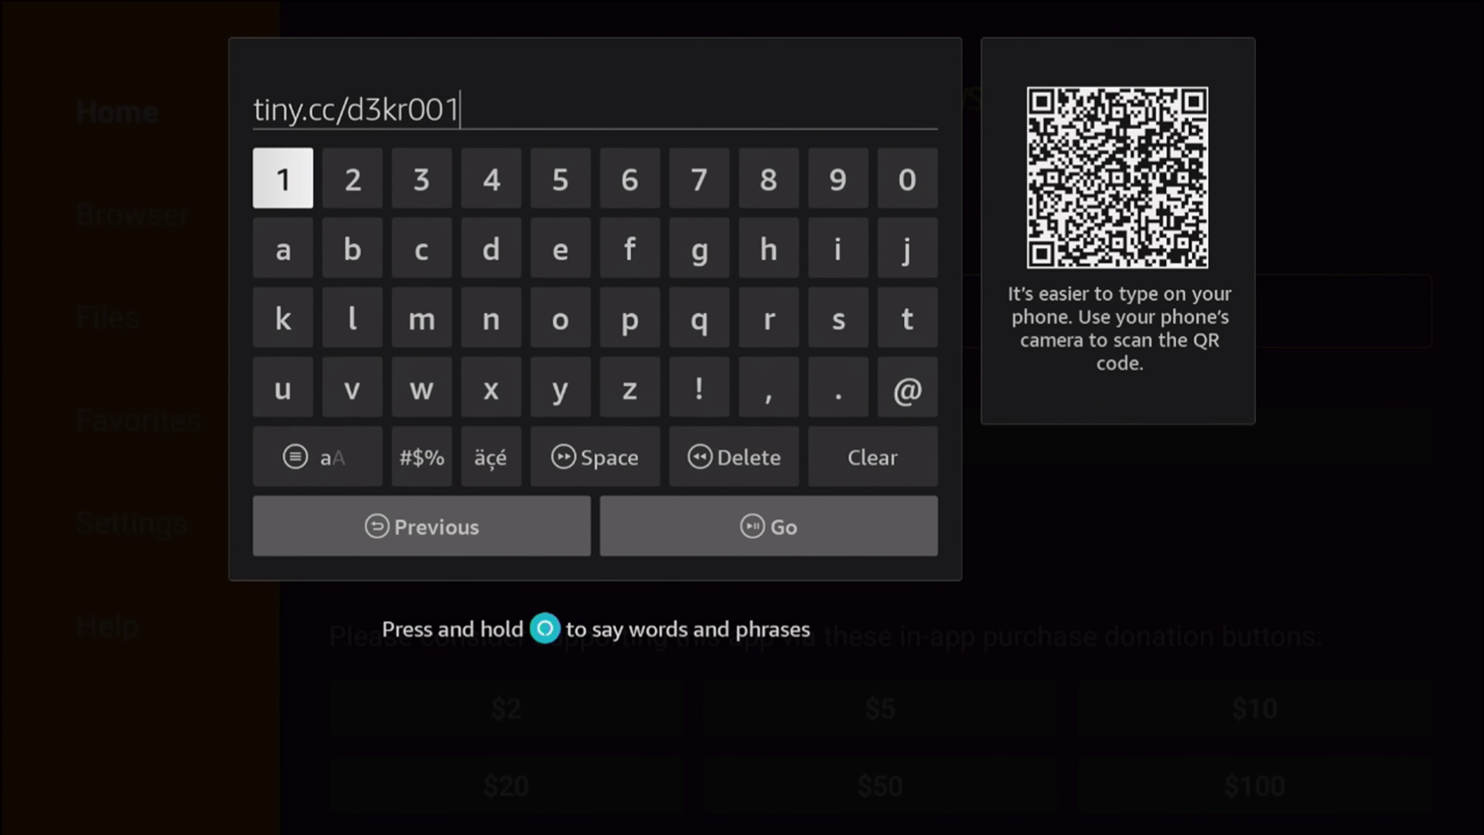
{"action": "key", "text": "Down"}
{"action": "key", "text": "Down"}
{"action": "key", "text": "Down"}
{"action": "key", "text": "Down"}
{"action": "key", "text": "Down"}
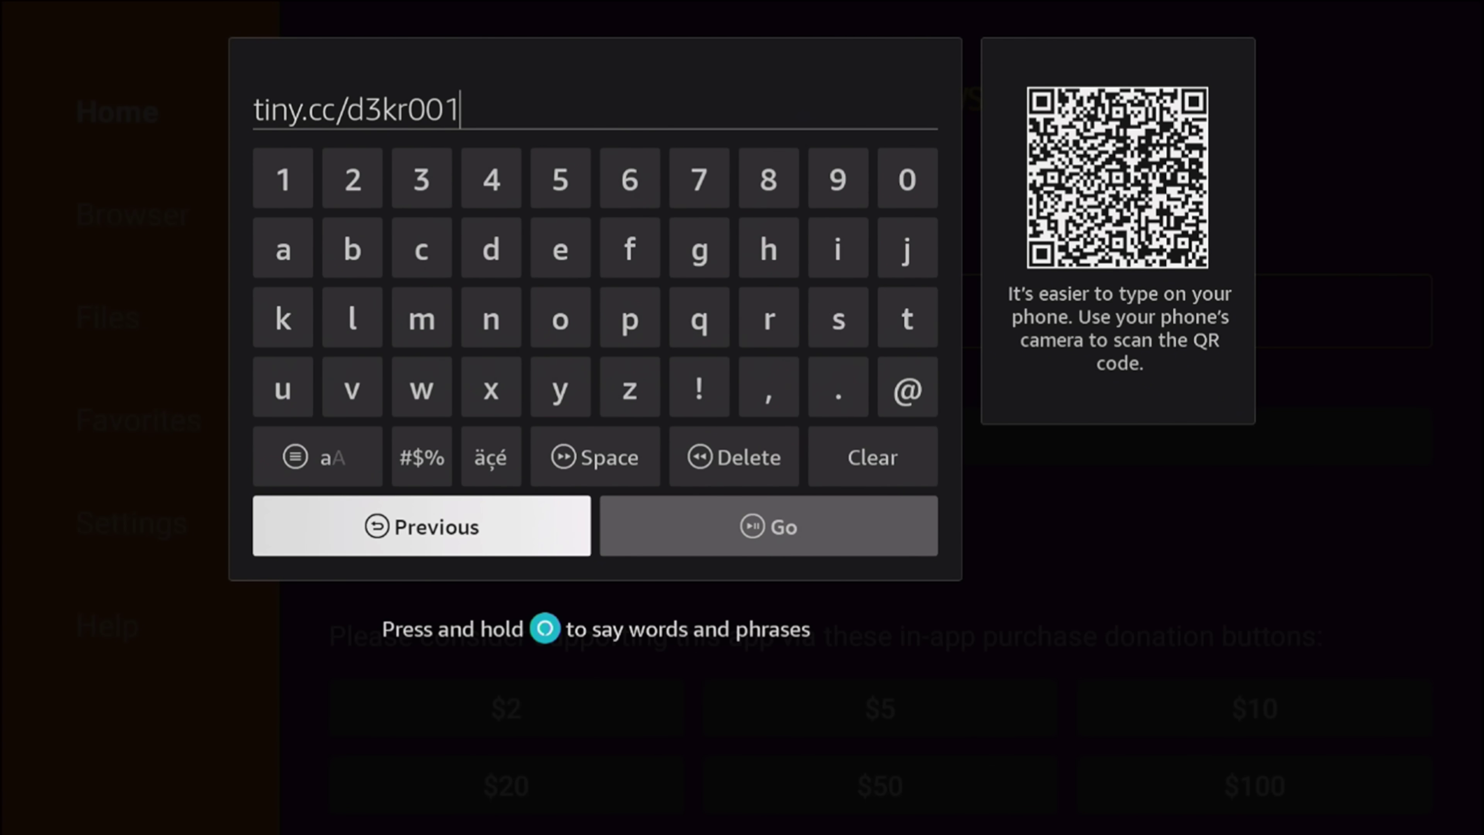
{"action": "key", "text": "Right"}
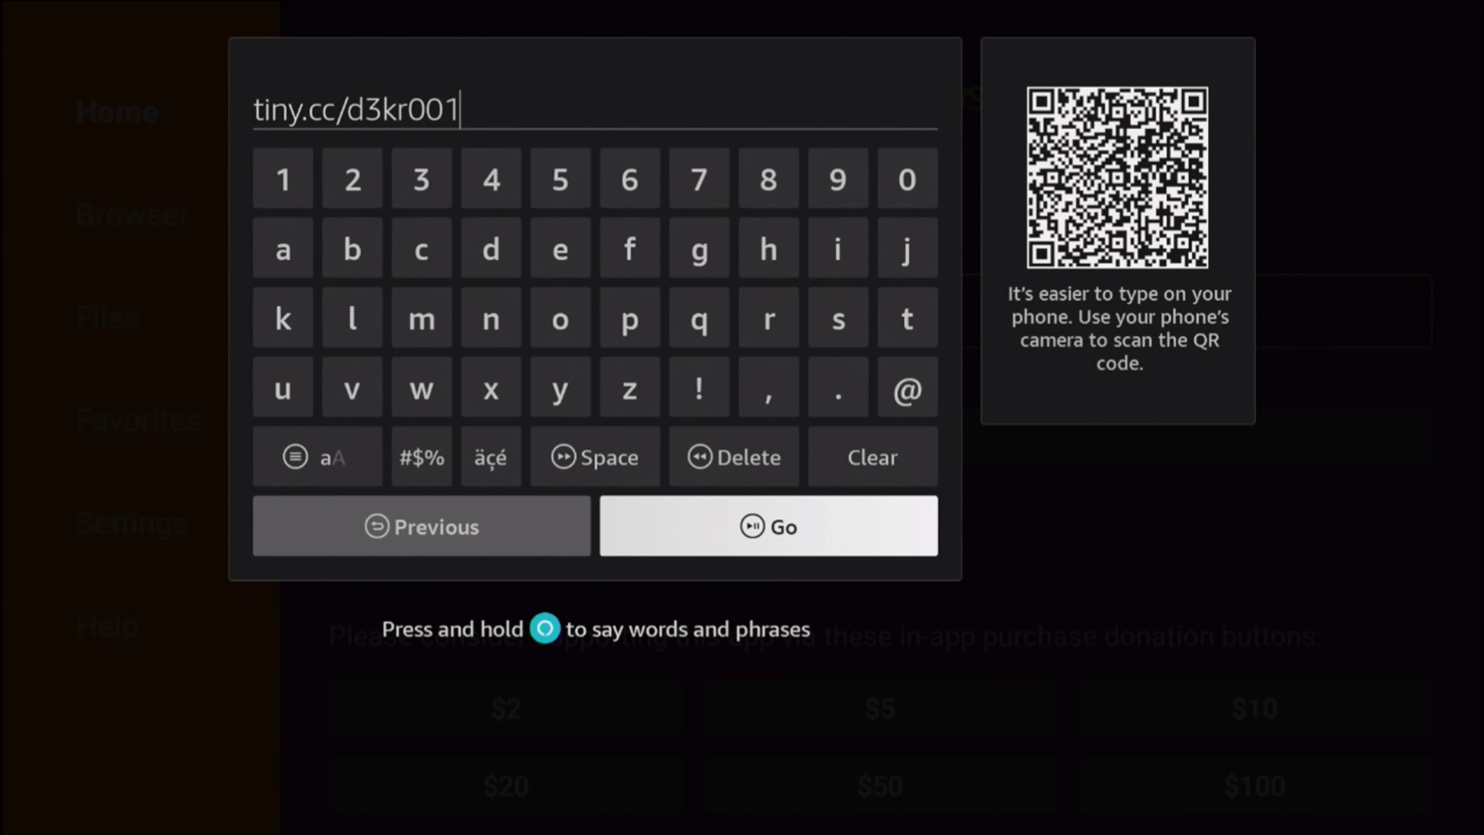
Submit the tiny.cc/d3kr001 link, install NetGuard, and finish the installer with DONE
{"action": "key", "text": "Return"}
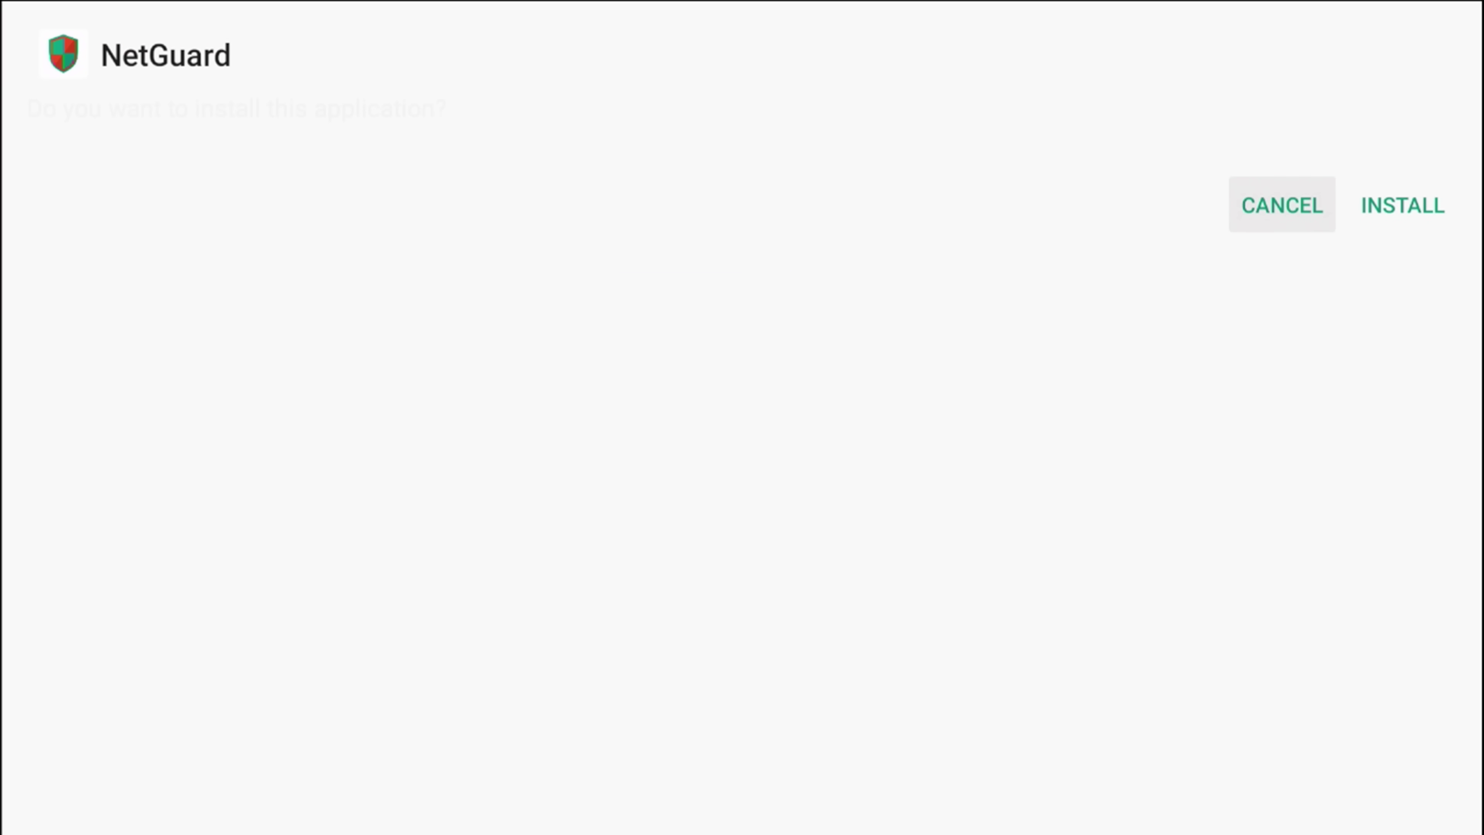
{"action": "key", "text": "Right"}
{"action": "key", "text": "Return"}
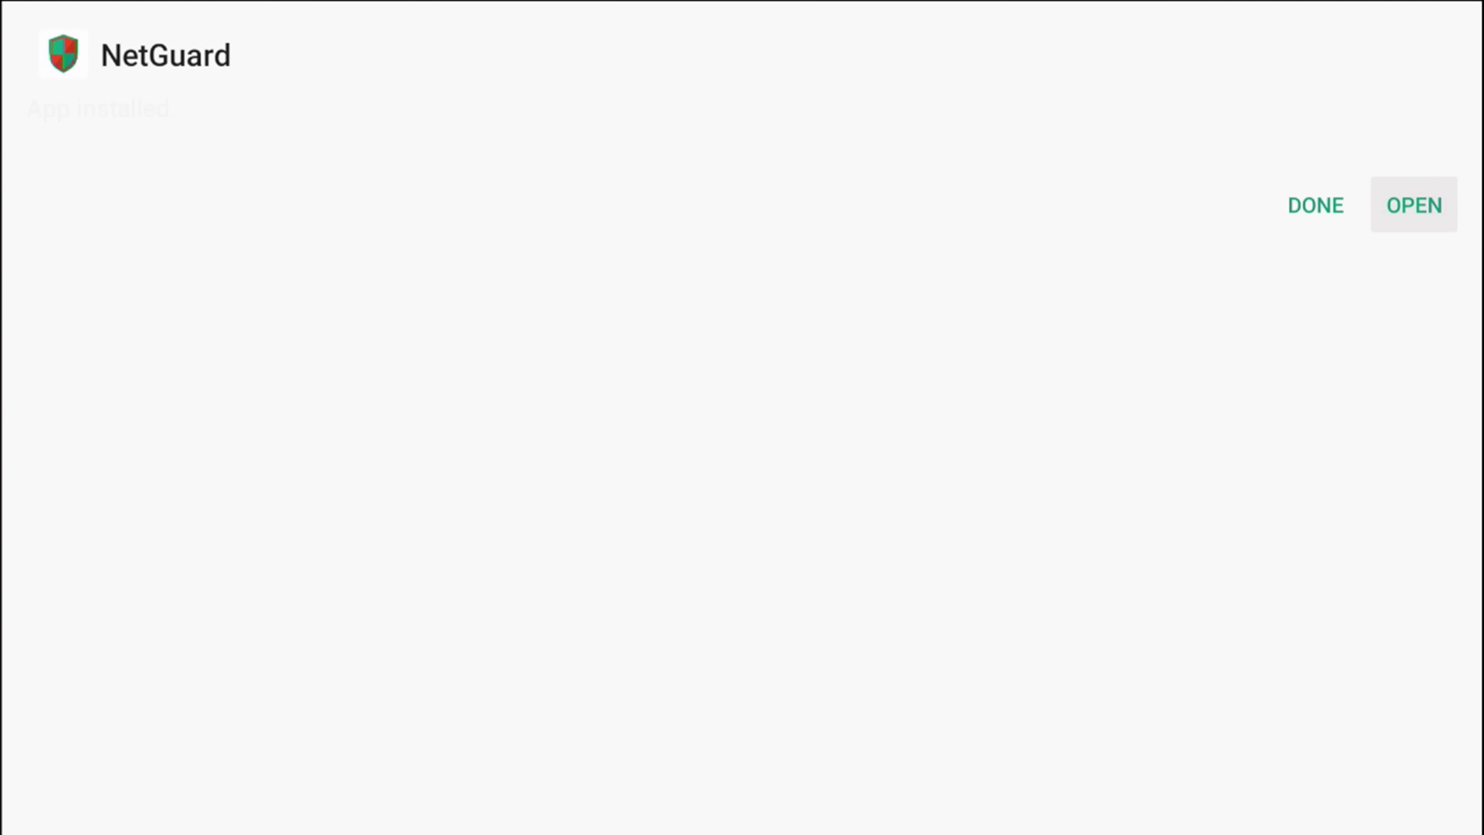
{"action": "key", "text": "Left"}
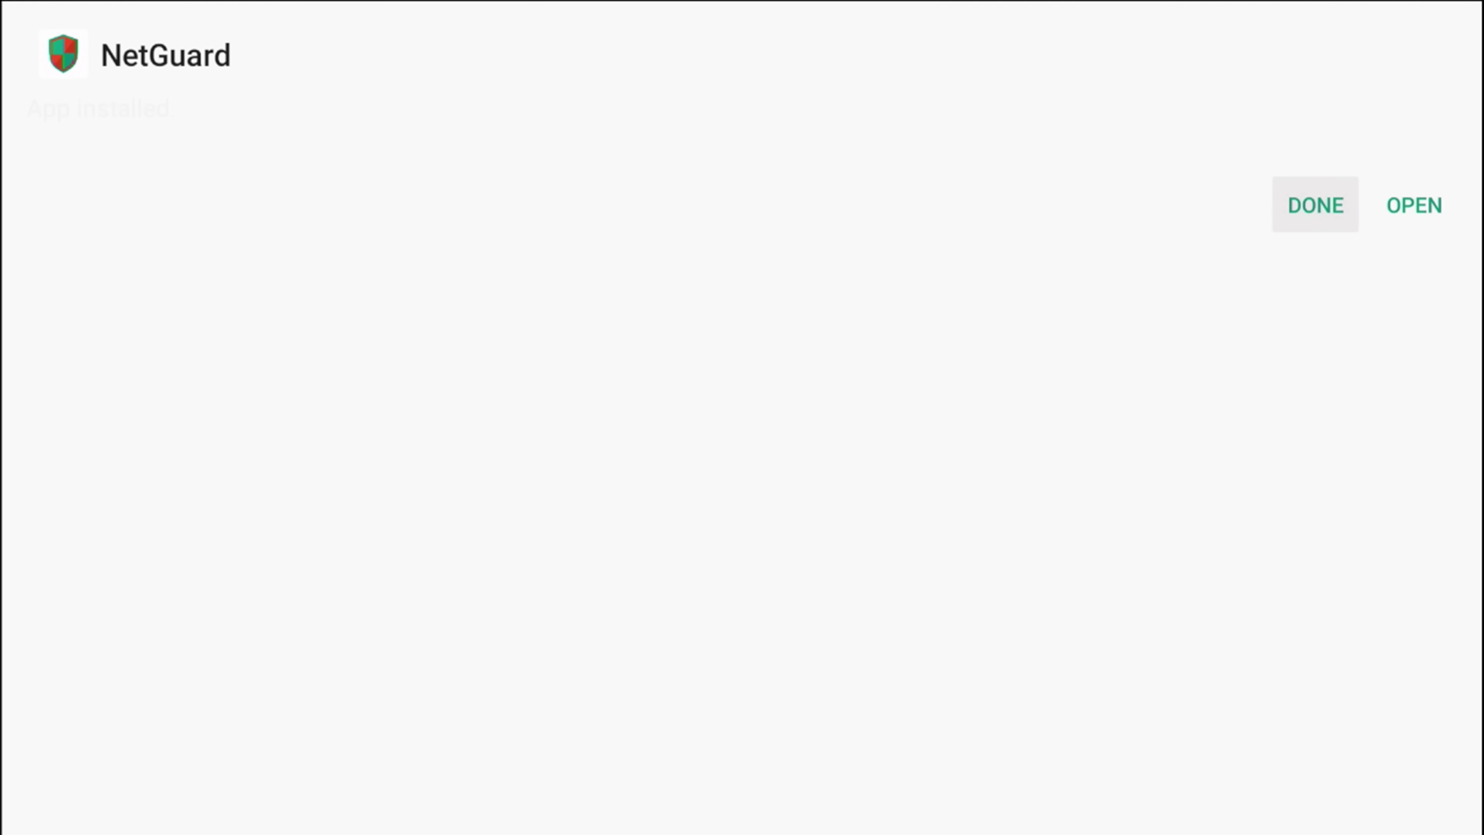
{"action": "key", "text": "Return"}
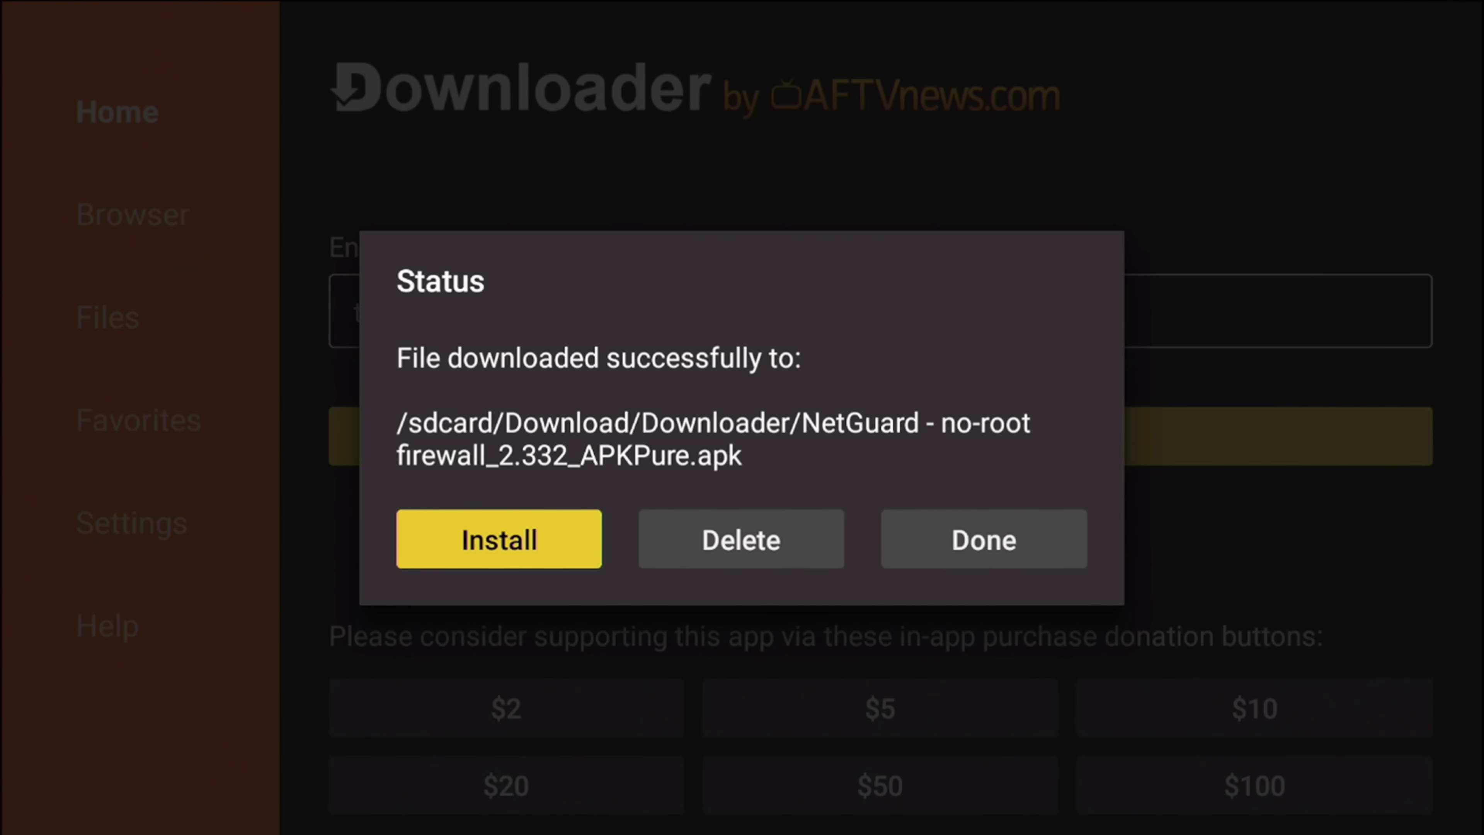
Delete the downloaded NetGuard APK and confirm the deletion
{"action": "key", "text": "Right"}
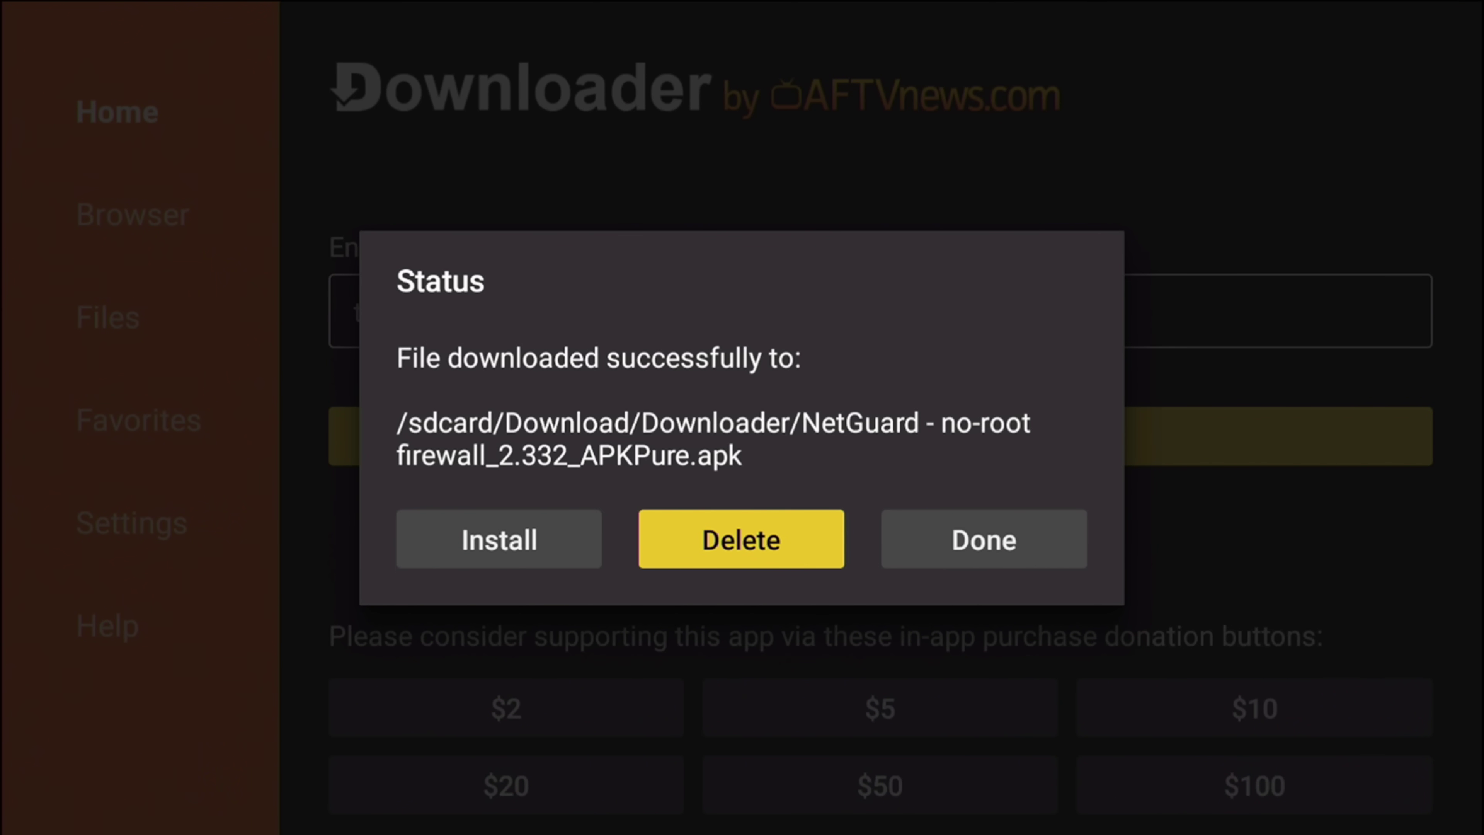
{"action": "key", "text": "Return"}
{"action": "key", "text": "Left"}
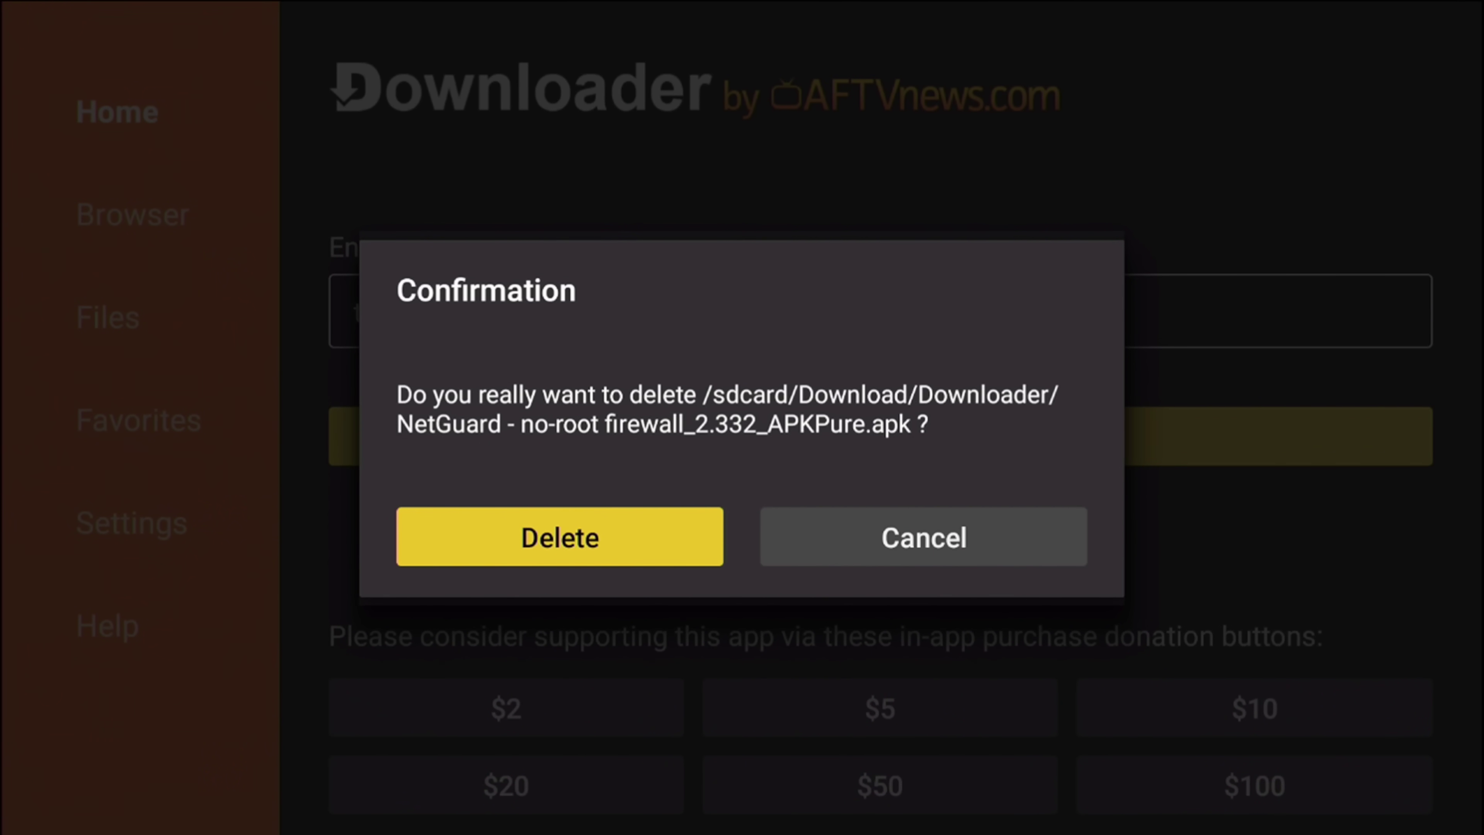
{"action": "key", "text": "Return"}
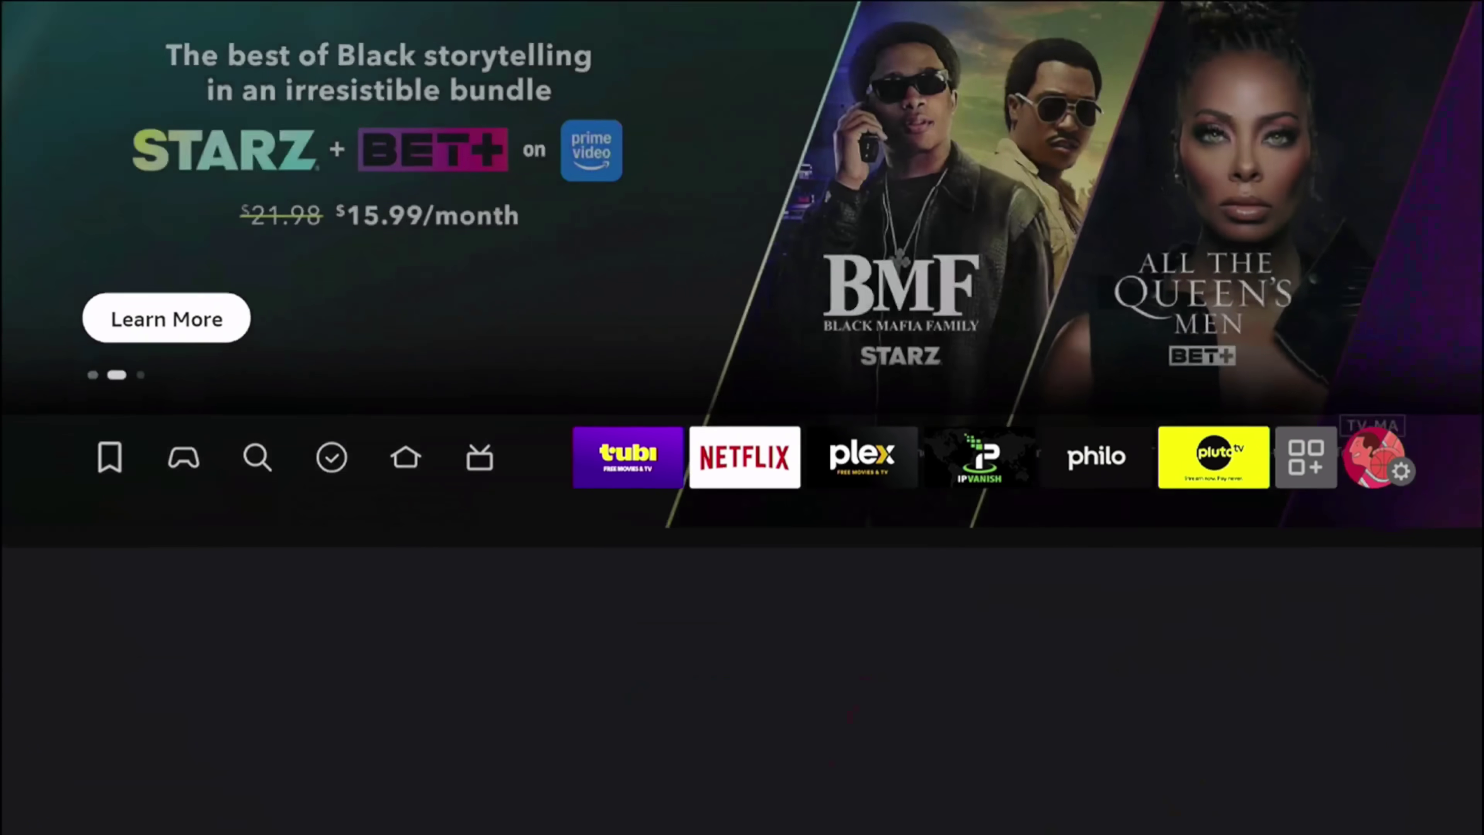
Launch NetGuard from Apps & Channels and accept its disclaimer with I AGREE
{"action": "key", "text": "Right"}
{"action": "key", "text": "Right"}
{"action": "key", "text": "Right"}
{"action": "key", "text": "Right"}
{"action": "key", "text": "Right"}
{"action": "key", "text": "Right"}
{"action": "key", "text": "Right"}
{"action": "key", "text": "Right"}
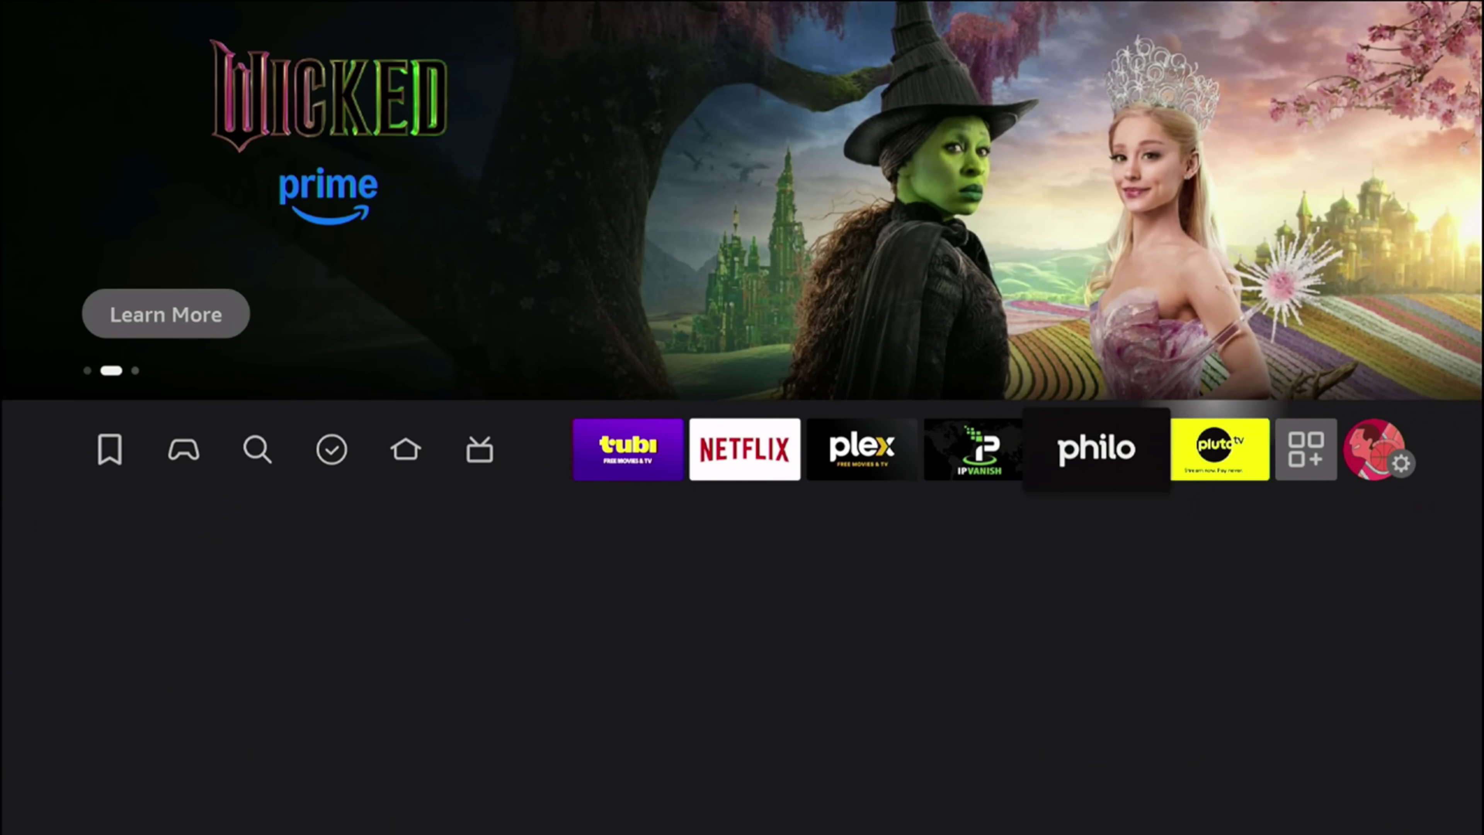
{"action": "key", "text": "Return"}
{"action": "key", "text": "Down"}
{"action": "key", "text": "Down"}
{"action": "key", "text": "Return"}
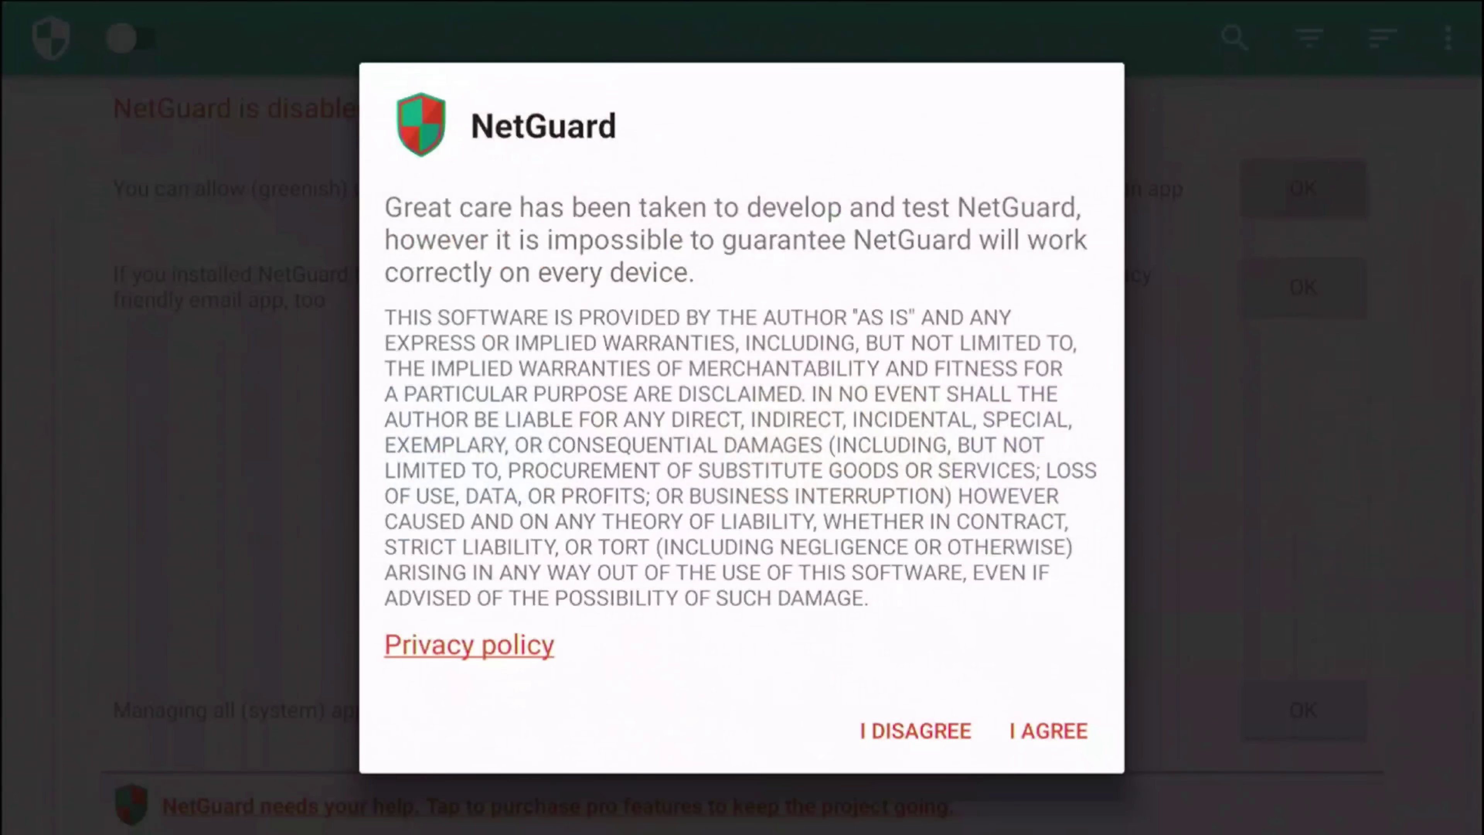
{"action": "key", "text": "Down"}
{"action": "key", "text": "Down"}
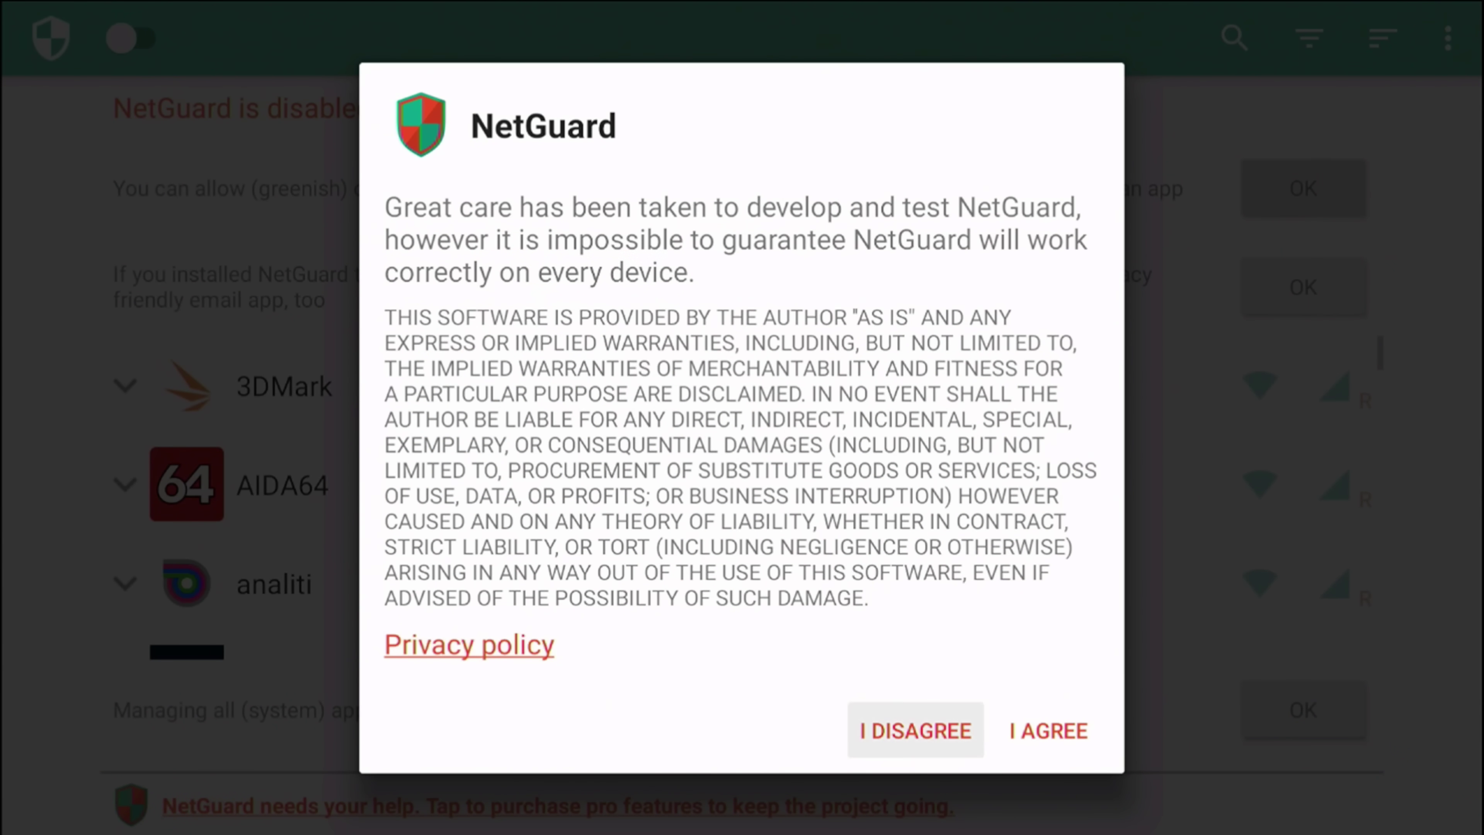
{"action": "key", "text": "Right"}
{"action": "key", "text": "Return"}
Open NetGuard's three-dot overflow menu and move to Settings
{"action": "key", "text": "Up"}
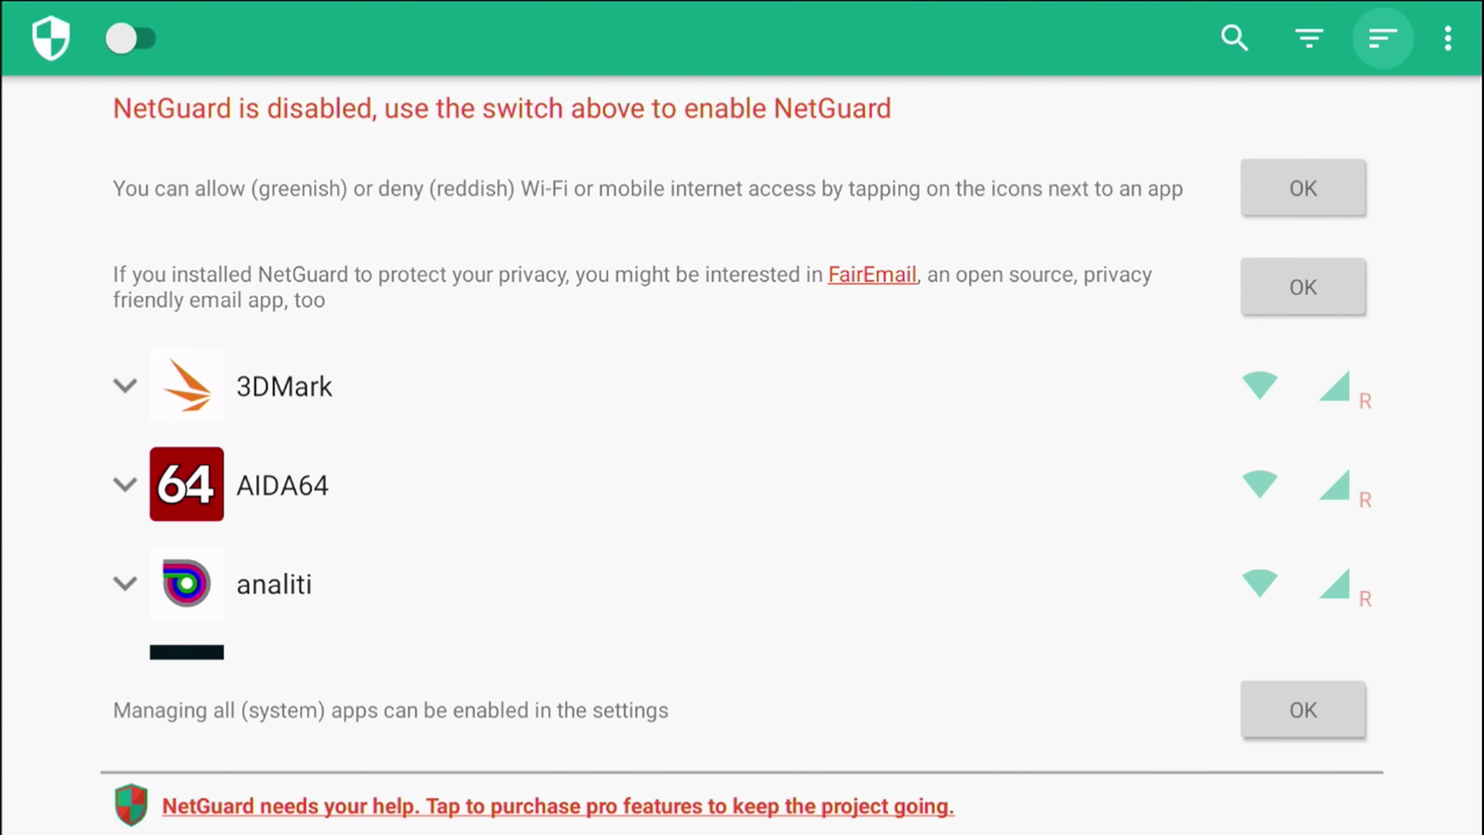
{"action": "key", "text": "Right"}
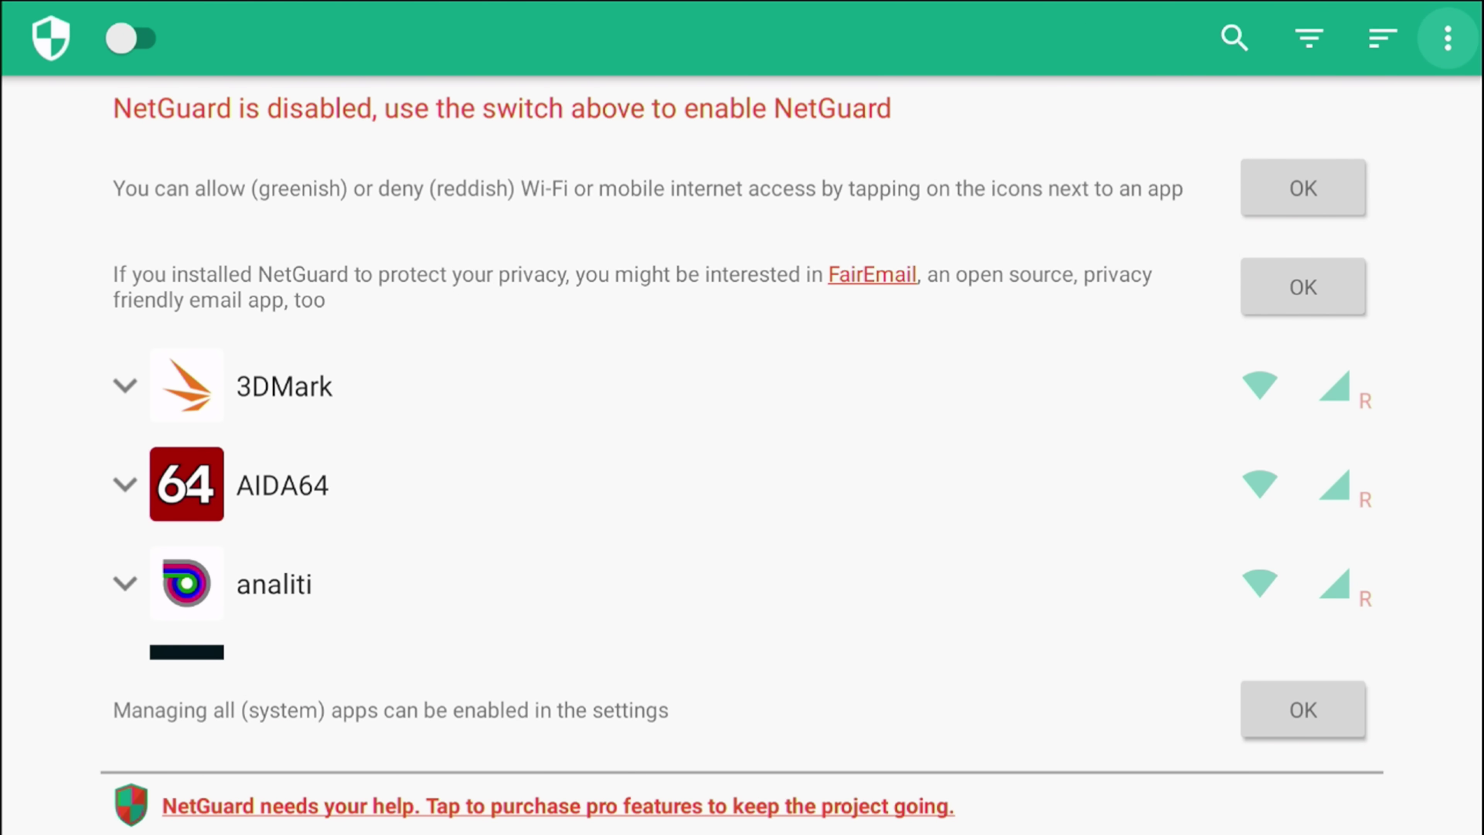
{"action": "key", "text": "Return"}
{"action": "key", "text": "Down"}
{"action": "key", "text": "Down"}
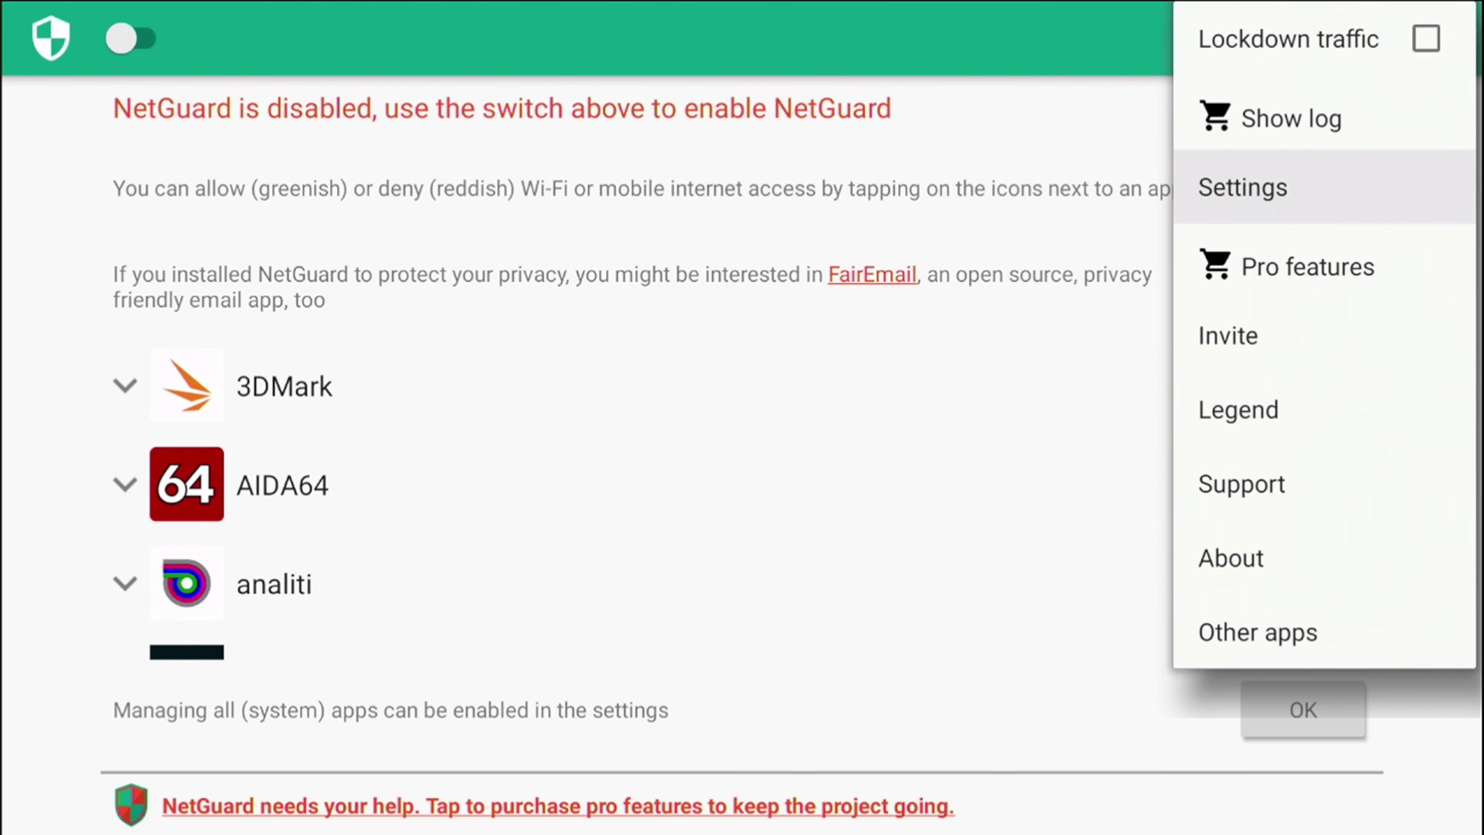
Switch on Manage system apps under Settings > Advanced options, then back out to the app list
{"action": "key", "text": "Return"}
{"action": "key", "text": "Down"}
{"action": "key", "text": "Down"}
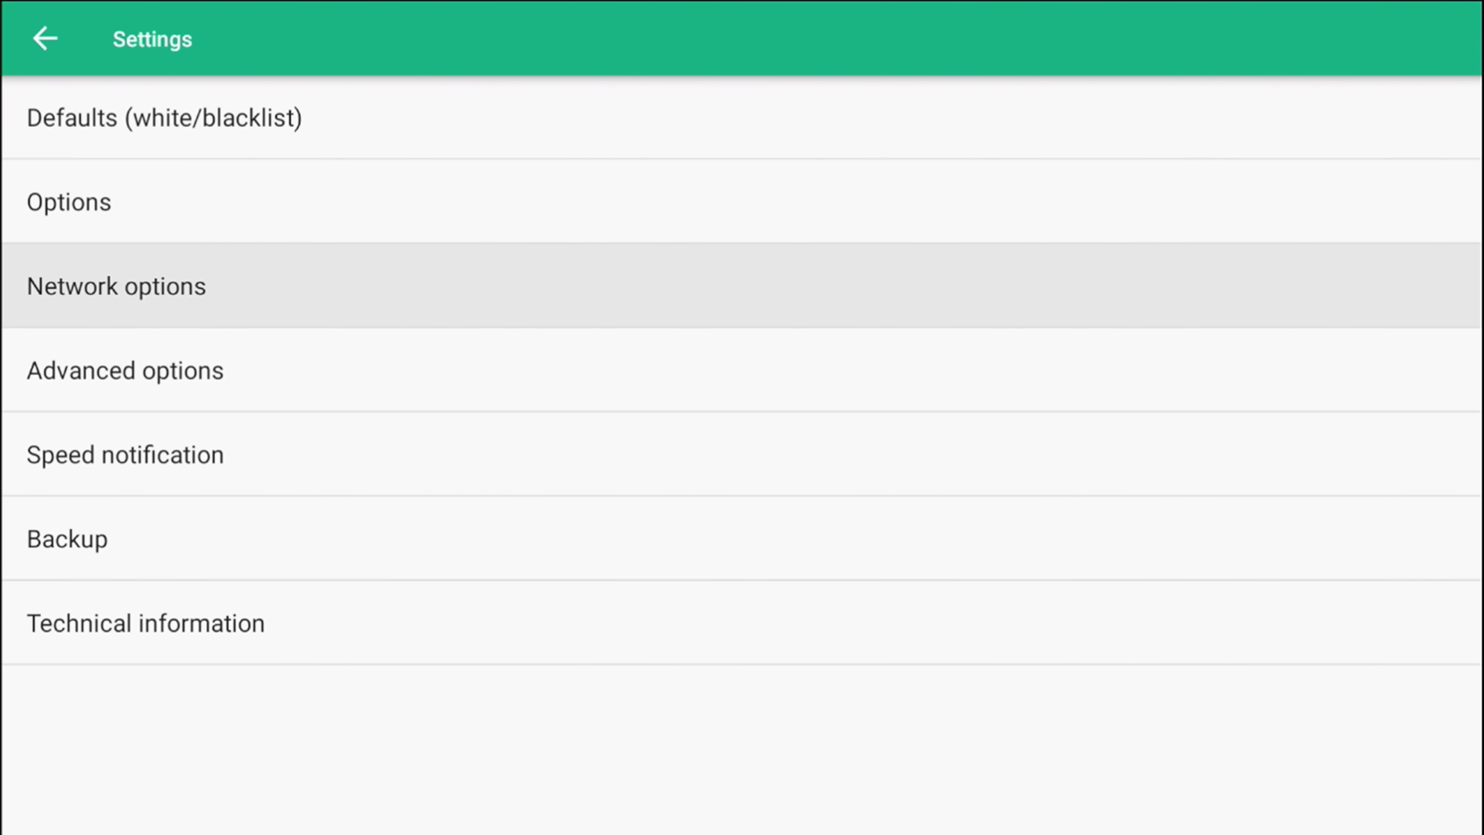
{"action": "key", "text": "Down"}
{"action": "key", "text": "Return"}
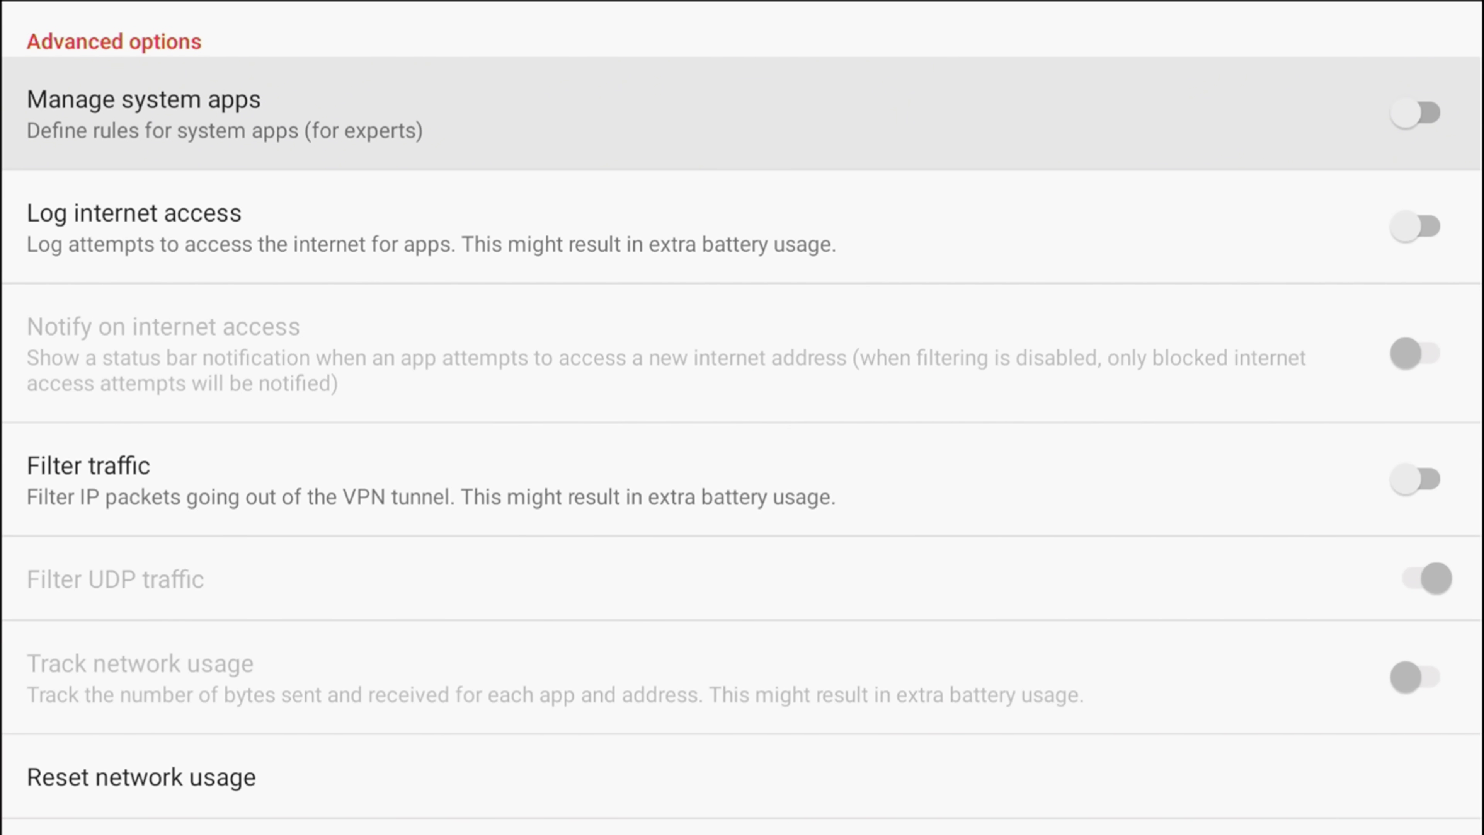
{"action": "key", "text": "Return"}
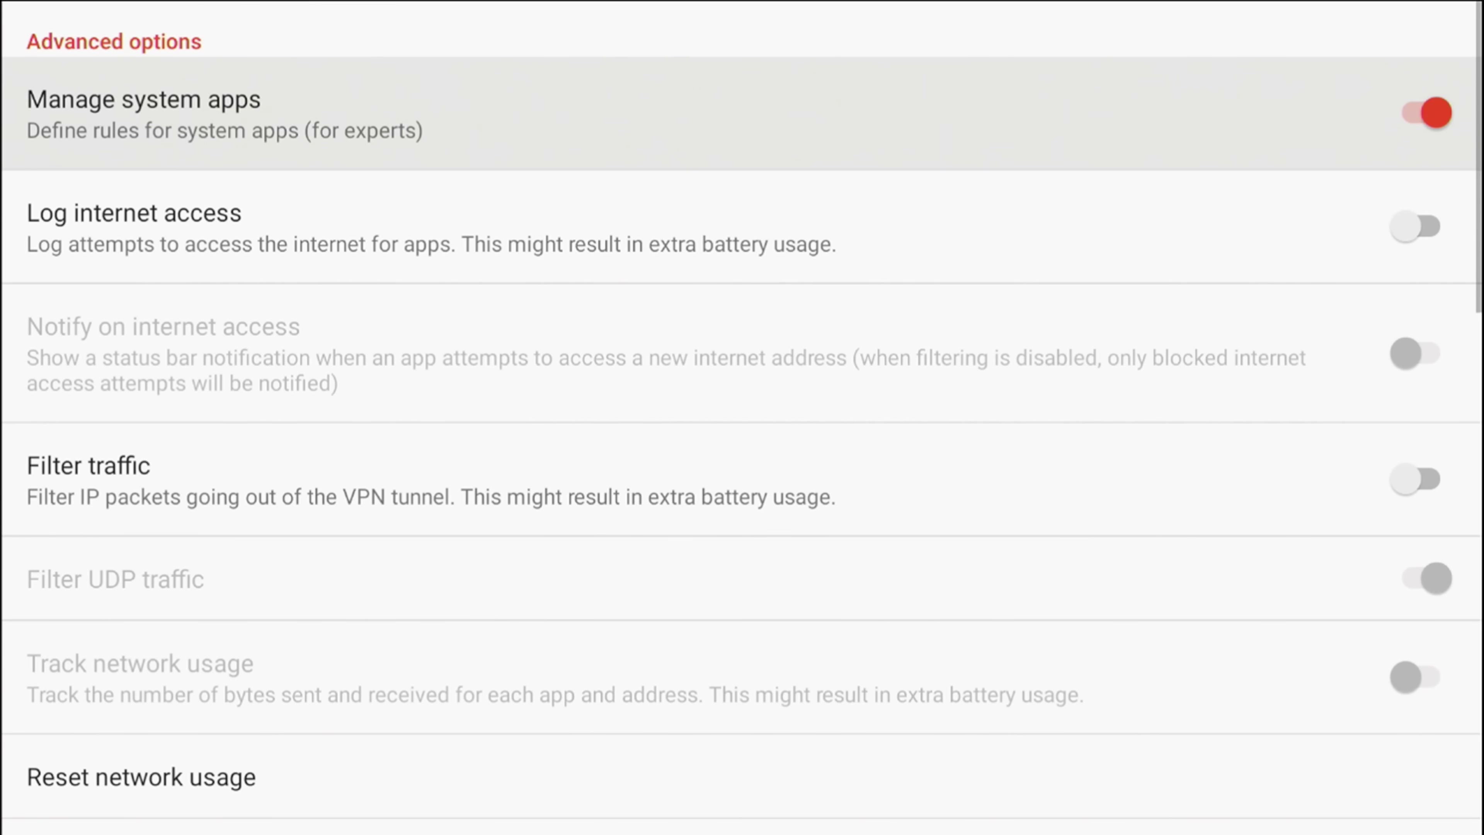
{"action": "key", "text": "Escape"}
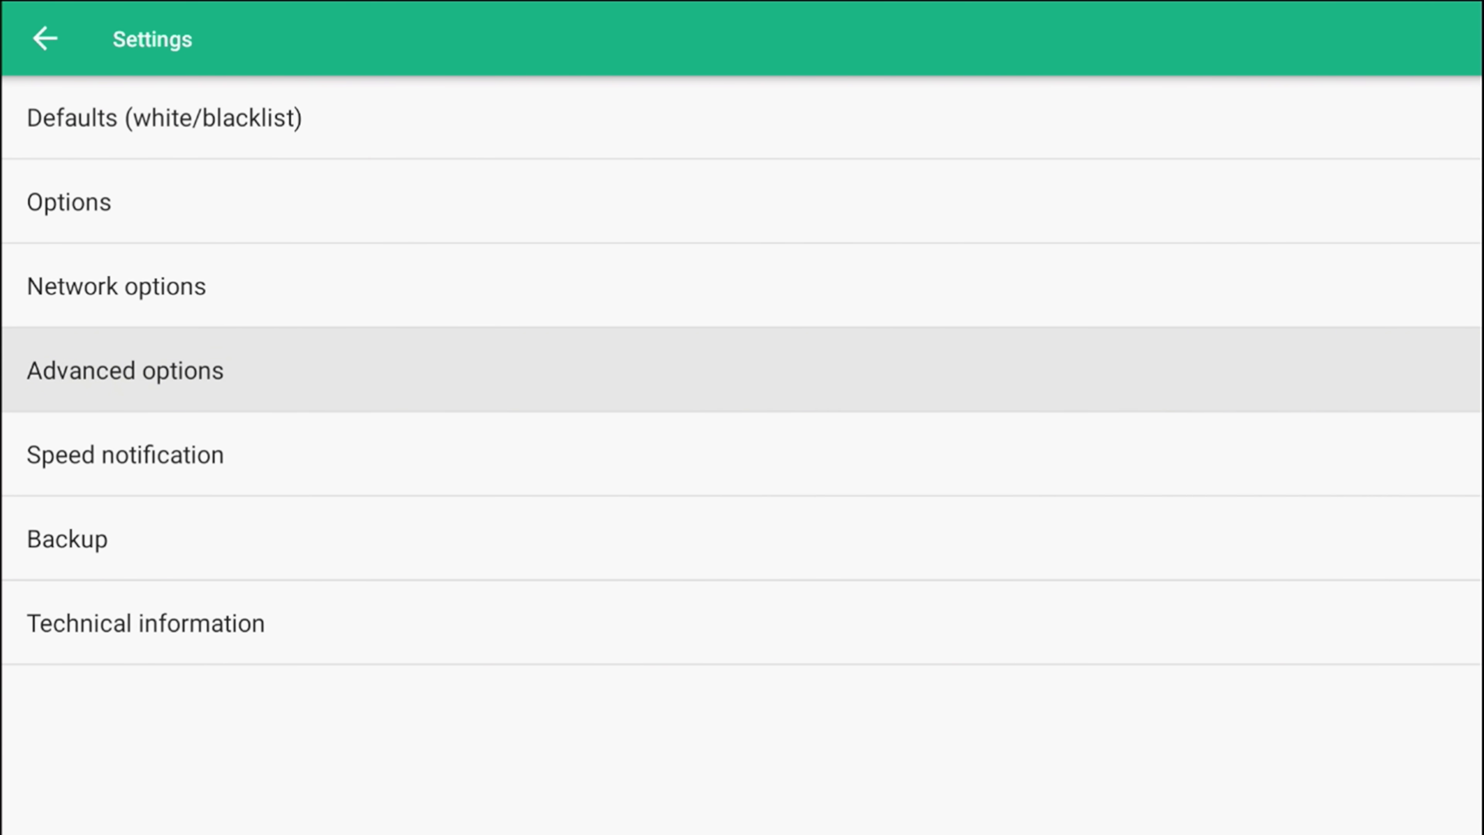
{"action": "key", "text": "Escape"}
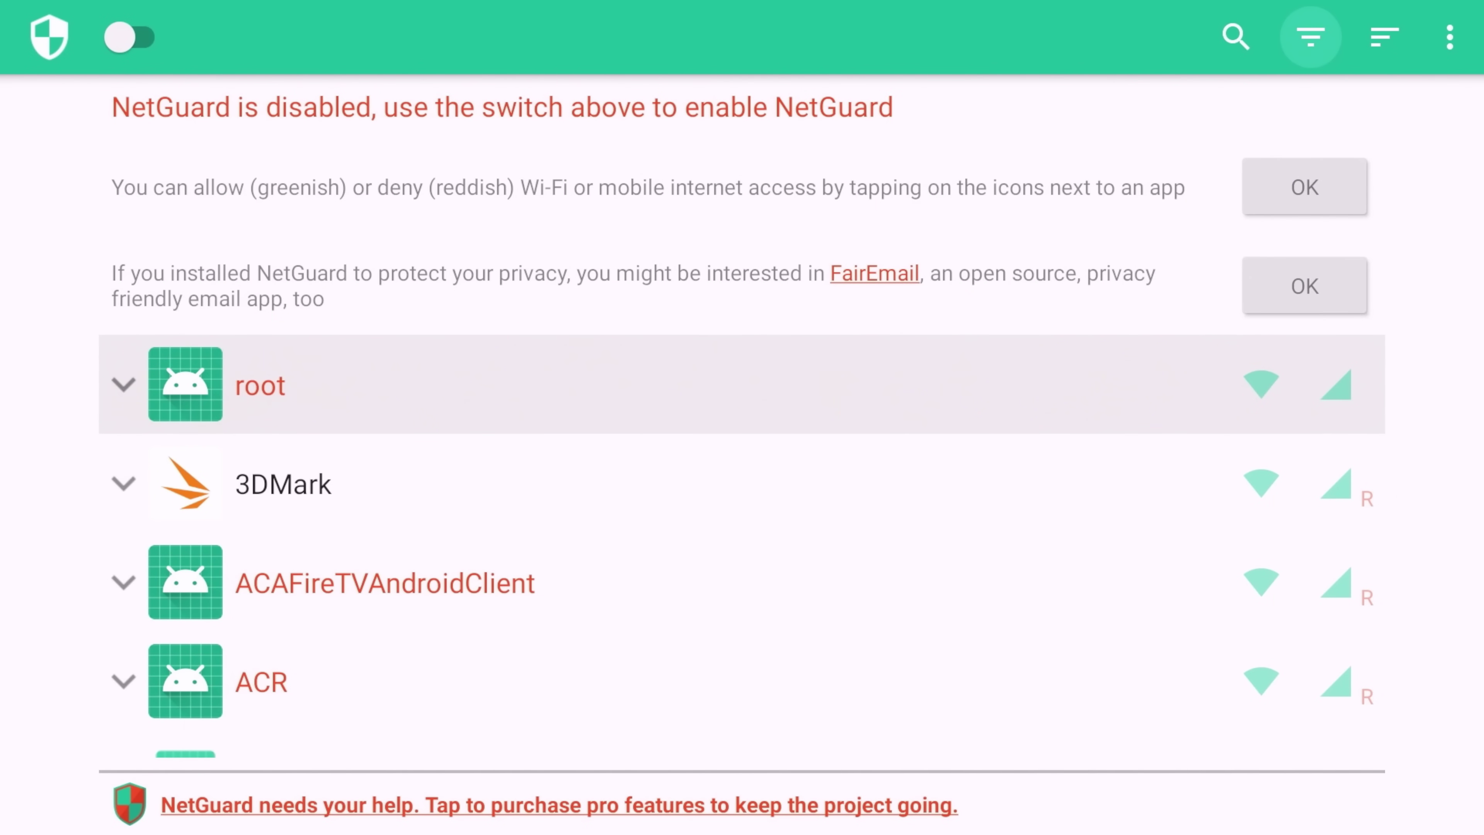
Scroll down to DeviceSoftwareOTA and deny its Wi-Fi and mobile internet access
{"action": "key", "text": "Down"}
{"action": "key", "text": "Down"}
{"action": "key", "text": "Down"}
{"action": "key", "text": "Down"}
{"action": "key", "text": "Down"}
{"action": "key", "text": "Down"}
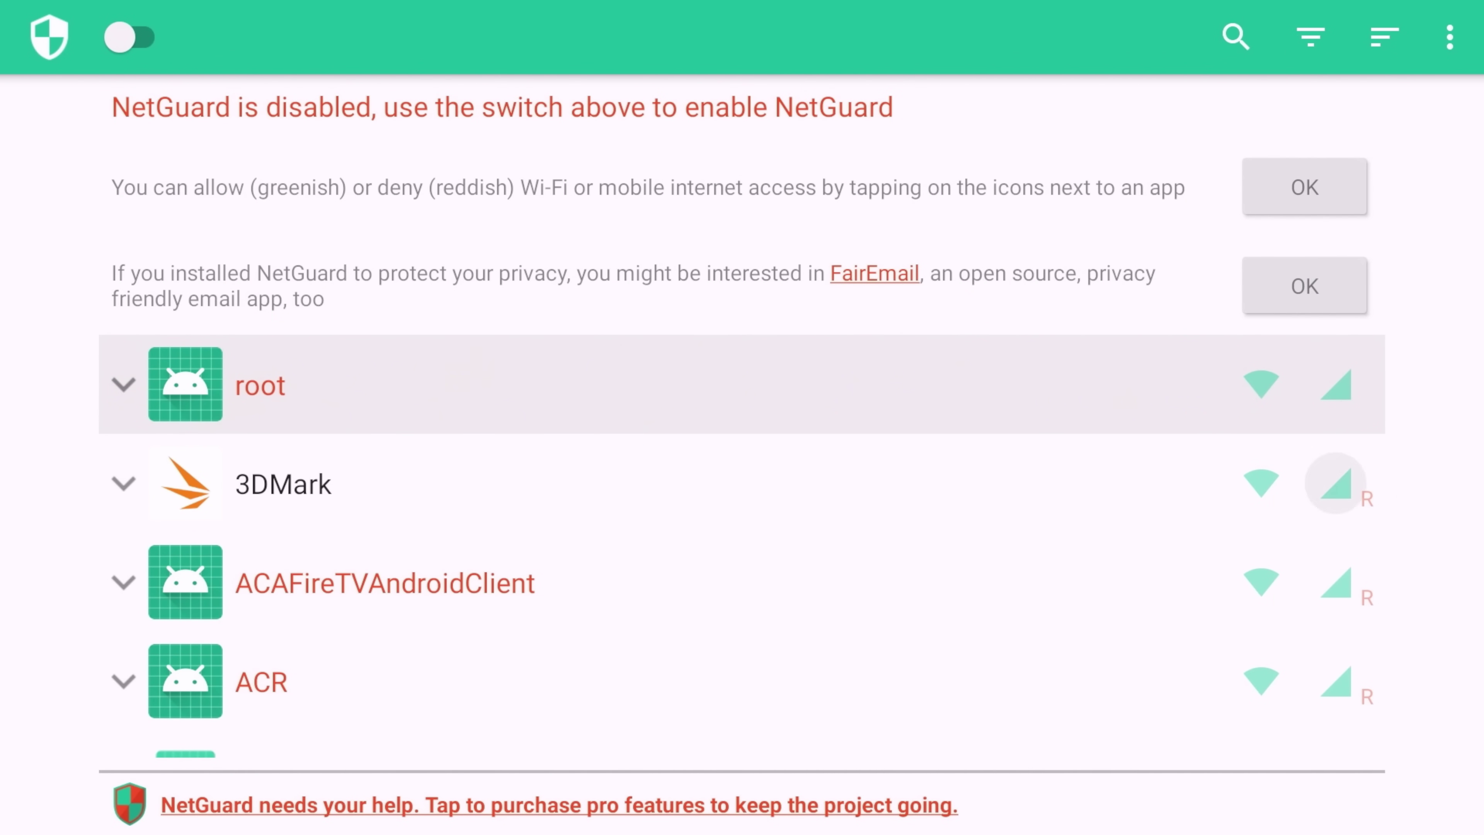
{"action": "key", "text": "Down"}
{"action": "key", "text": "Down"}
{"action": "key", "text": "Down"}
{"action": "key", "text": "Down"}
{"action": "key", "text": "Down"}
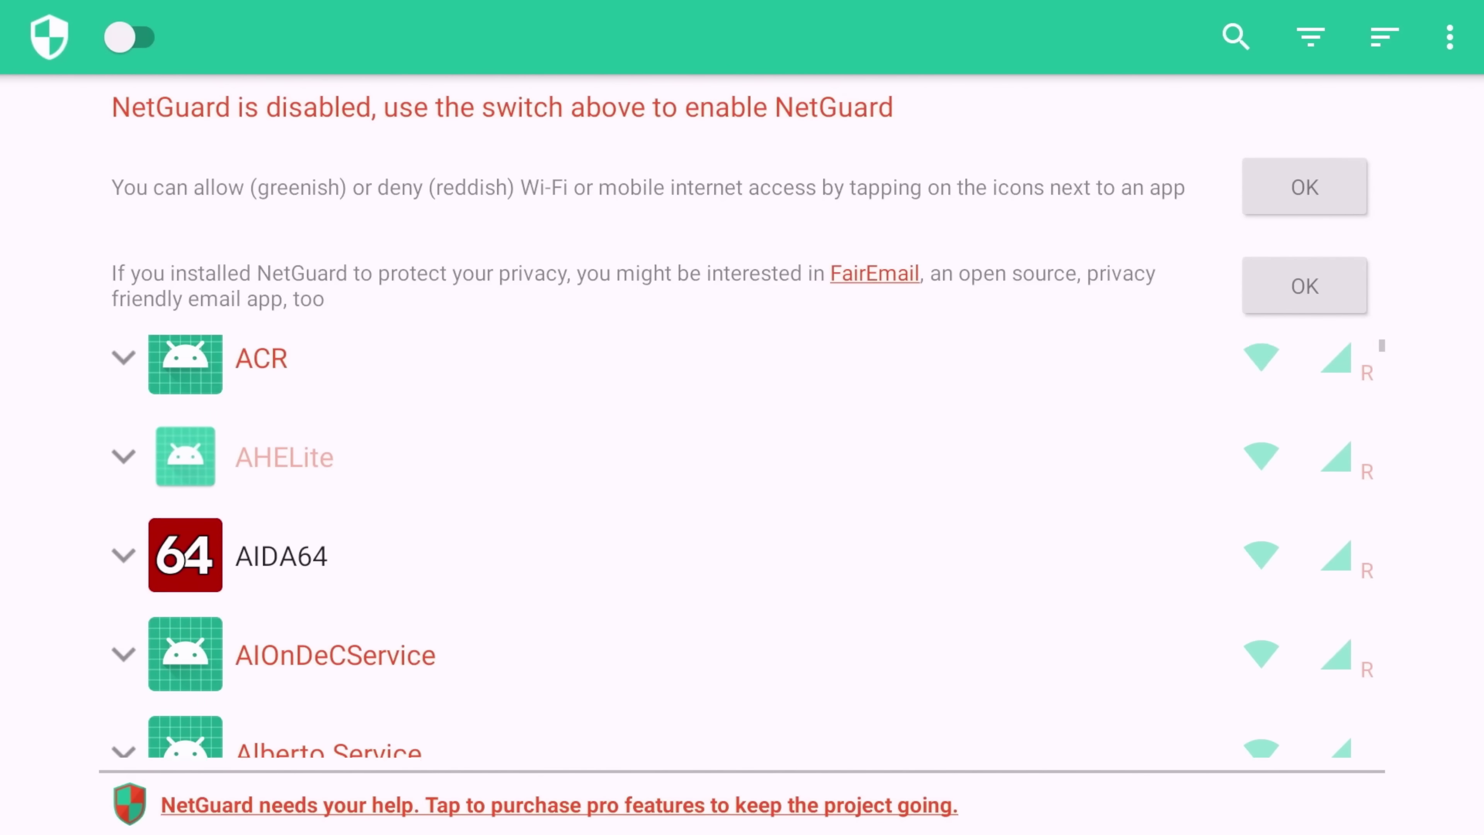
{"action": "key", "text": "Down"}
{"action": "key", "text": "Down"}
{"action": "key", "text": "Down"}
{"action": "key", "text": "Down"}
{"action": "key", "text": "Down"}
{"action": "key", "text": "Down"}
{"action": "key", "text": "Down"}
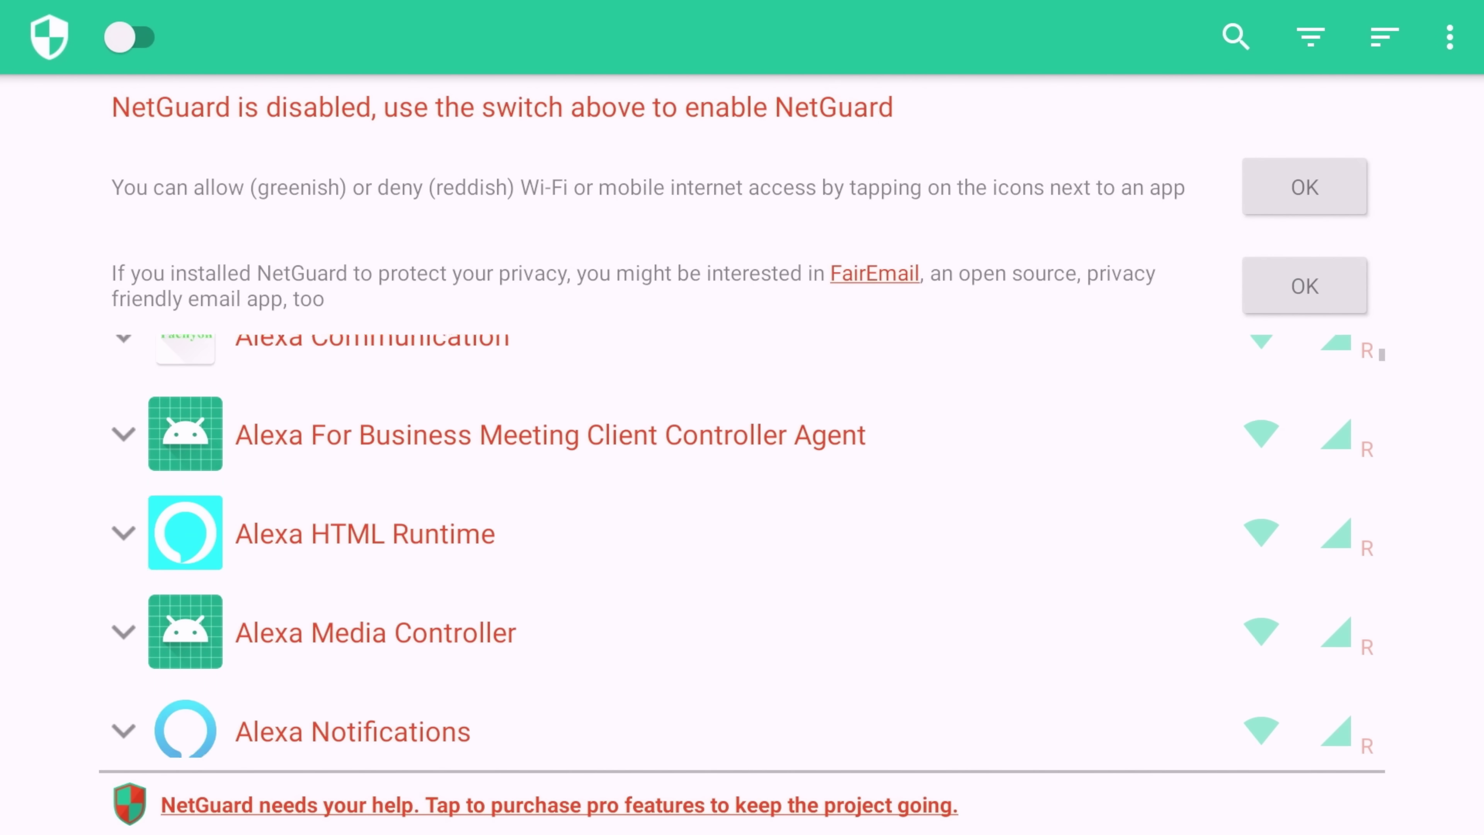
{"action": "key", "text": "Down"}
{"action": "key", "text": "Down"}
{"action": "key", "text": "Down"}
{"action": "key", "text": "Down"}
{"action": "key", "text": "Down"}
{"action": "key", "text": "Down"}
{"action": "key", "text": "Down"}
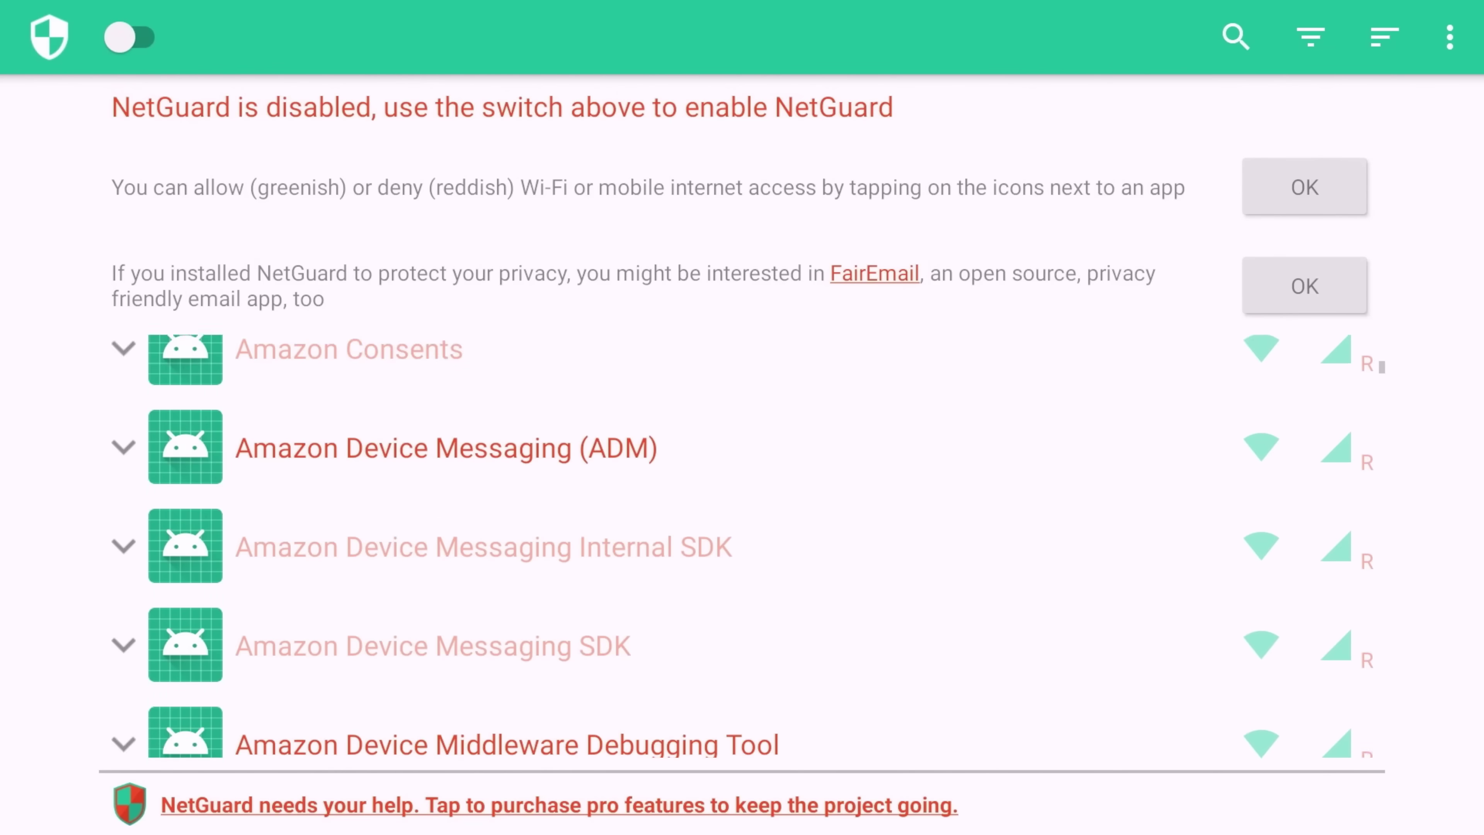
{"action": "key", "text": "Down"}
{"action": "key", "text": "Down"}
{"action": "key", "text": "Down"}
{"action": "key", "text": "Down"}
{"action": "key", "text": "Down"}
{"action": "key", "text": "Down"}
{"action": "key", "text": "Down"}
{"action": "key", "text": "Down"}
{"action": "key", "text": "Down"}
{"action": "key", "text": "Down"}
{"action": "key", "text": "Down"}
{"action": "key", "text": "Down"}
{"action": "key", "text": "Down"}
{"action": "key", "text": "Down"}
{"action": "key", "text": "Down"}
{"action": "key", "text": "Down"}
{"action": "key", "text": "Down"}
{"action": "key", "text": "Down"}
{"action": "key", "text": "Down"}
{"action": "key", "text": "Down"}
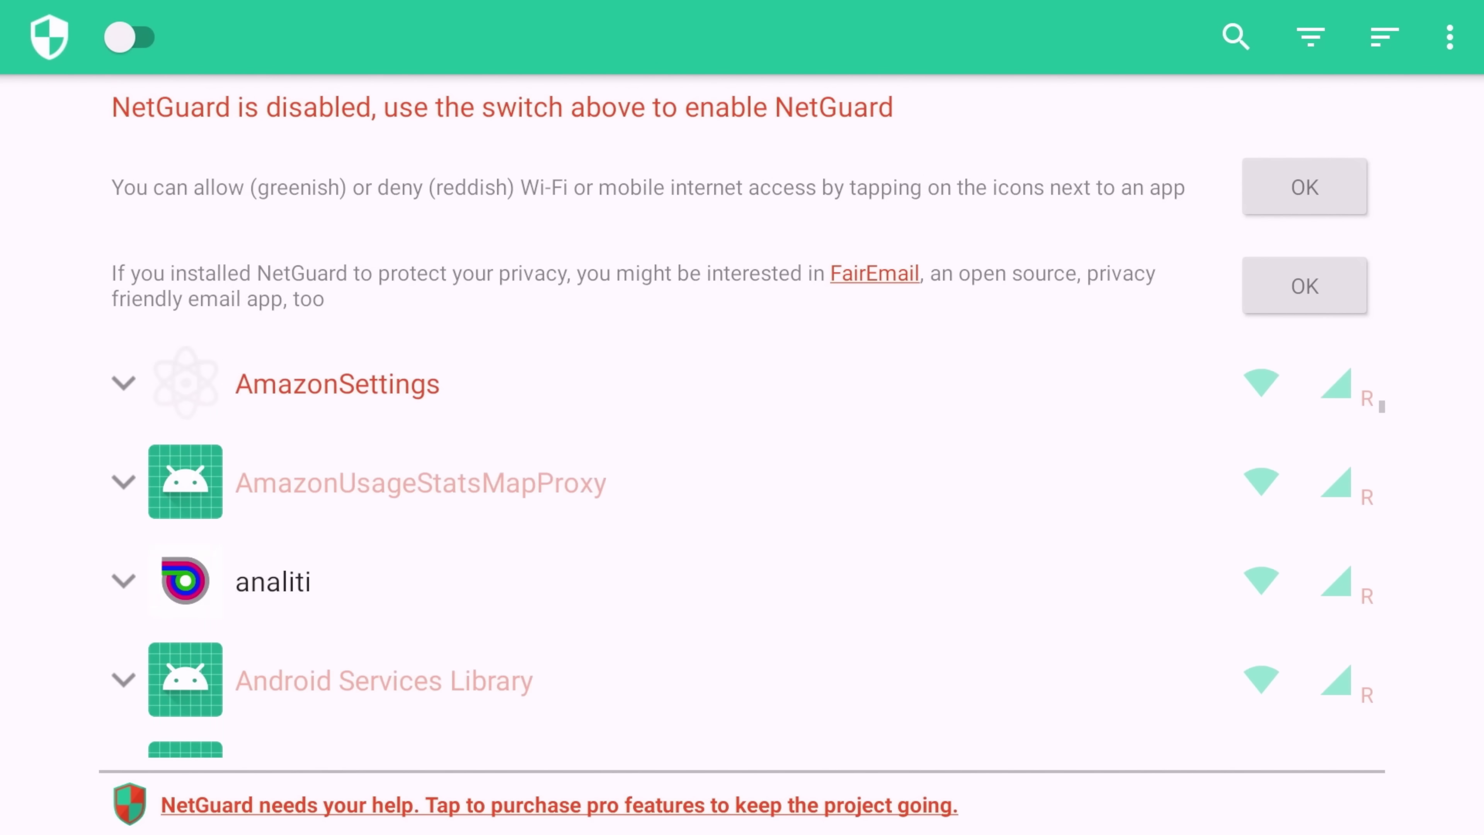
{"action": "key", "text": "Down"}
{"action": "key", "text": "Down"}
{"action": "key", "text": "Down"}
{"action": "key", "text": "Down"}
{"action": "key", "text": "Down"}
{"action": "key", "text": "Down"}
{"action": "key", "text": "Down"}
{"action": "key", "text": "Down"}
{"action": "key", "text": "Down"}
{"action": "key", "text": "Down"}
{"action": "key", "text": "Down"}
{"action": "key", "text": "Down"}
{"action": "key", "text": "Down"}
{"action": "key", "text": "Down"}
{"action": "key", "text": "Down"}
{"action": "key", "text": "Down"}
{"action": "key", "text": "Down"}
{"action": "key", "text": "Down"}
{"action": "key", "text": "Down"}
{"action": "key", "text": "Down"}
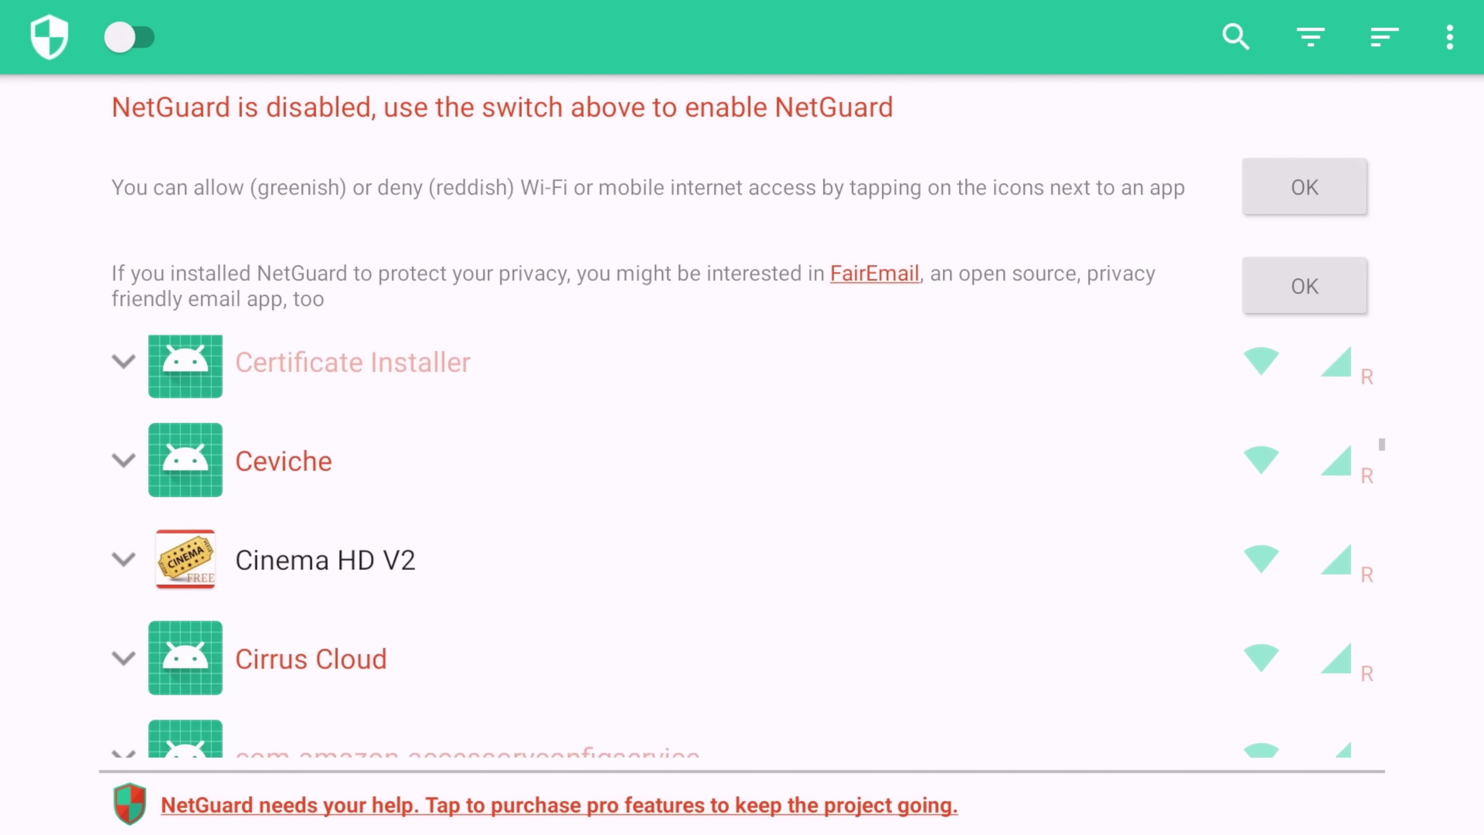
{"action": "key", "text": "Down"}
{"action": "key", "text": "Down"}
{"action": "key", "text": "Down"}
{"action": "key", "text": "Down"}
{"action": "key", "text": "Down"}
{"action": "key", "text": "Down"}
{"action": "key", "text": "Down"}
{"action": "key", "text": "Down"}
{"action": "key", "text": "Down"}
{"action": "key", "text": "Down"}
{"action": "key", "text": "Down"}
{"action": "key", "text": "Down"}
{"action": "key", "text": "Down"}
{"action": "key", "text": "Down"}
{"action": "key", "text": "Down"}
{"action": "key", "text": "Down"}
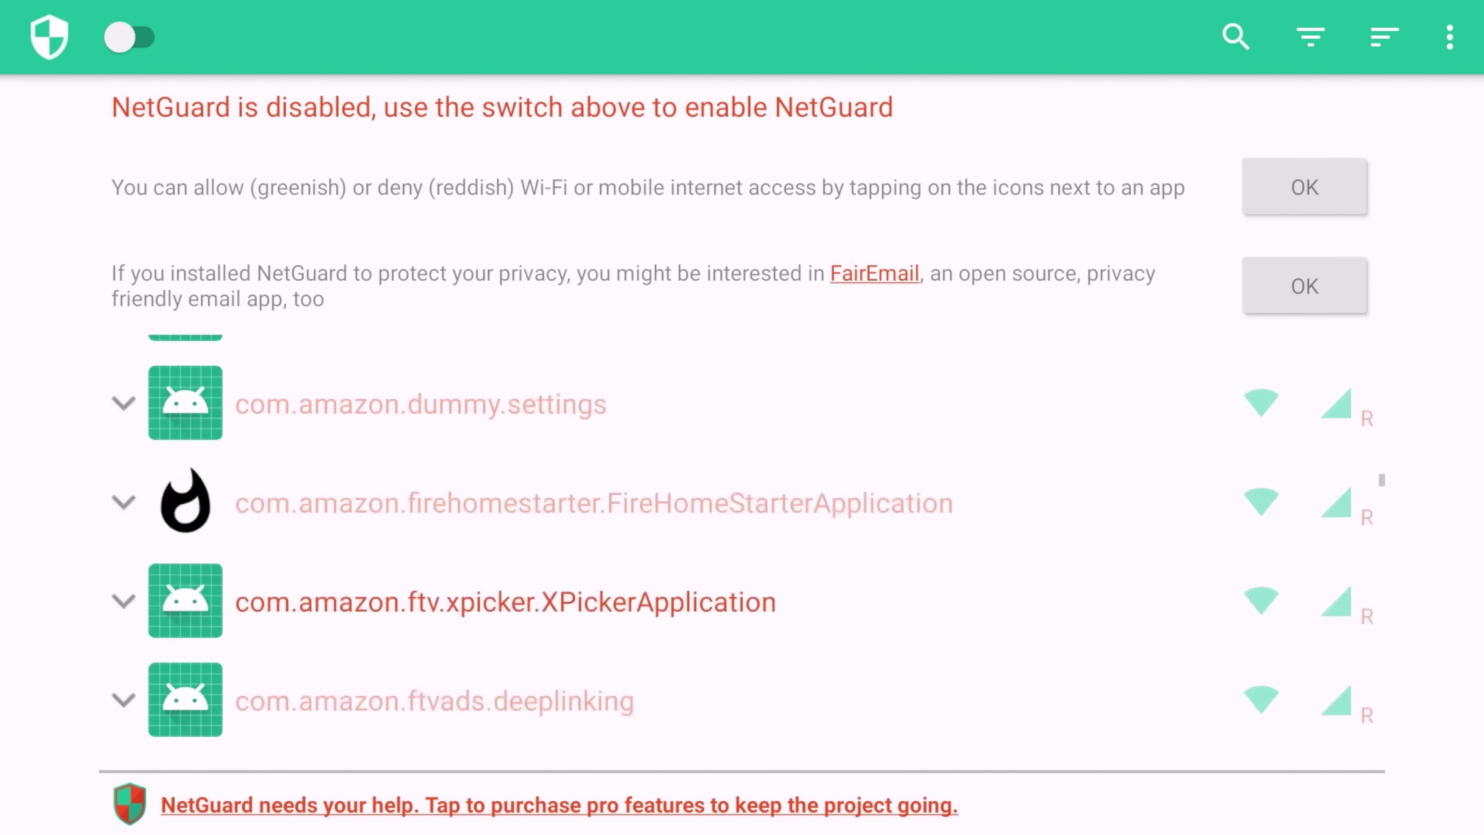
{"action": "key", "text": "Down"}
{"action": "key", "text": "Down"}
{"action": "key", "text": "Down"}
{"action": "key", "text": "Down"}
{"action": "key", "text": "Down"}
{"action": "key", "text": "Down"}
{"action": "key", "text": "Down"}
{"action": "key", "text": "Down"}
{"action": "key", "text": "Down"}
{"action": "key", "text": "Down"}
{"action": "key", "text": "Down"}
{"action": "key", "text": "Down"}
{"action": "key", "text": "Down"}
{"action": "key", "text": "Down"}
{"action": "key", "text": "Down"}
{"action": "key", "text": "Down"}
{"action": "key", "text": "Down"}
{"action": "key", "text": "Down"}
{"action": "key", "text": "Down"}
{"action": "key", "text": "Down"}
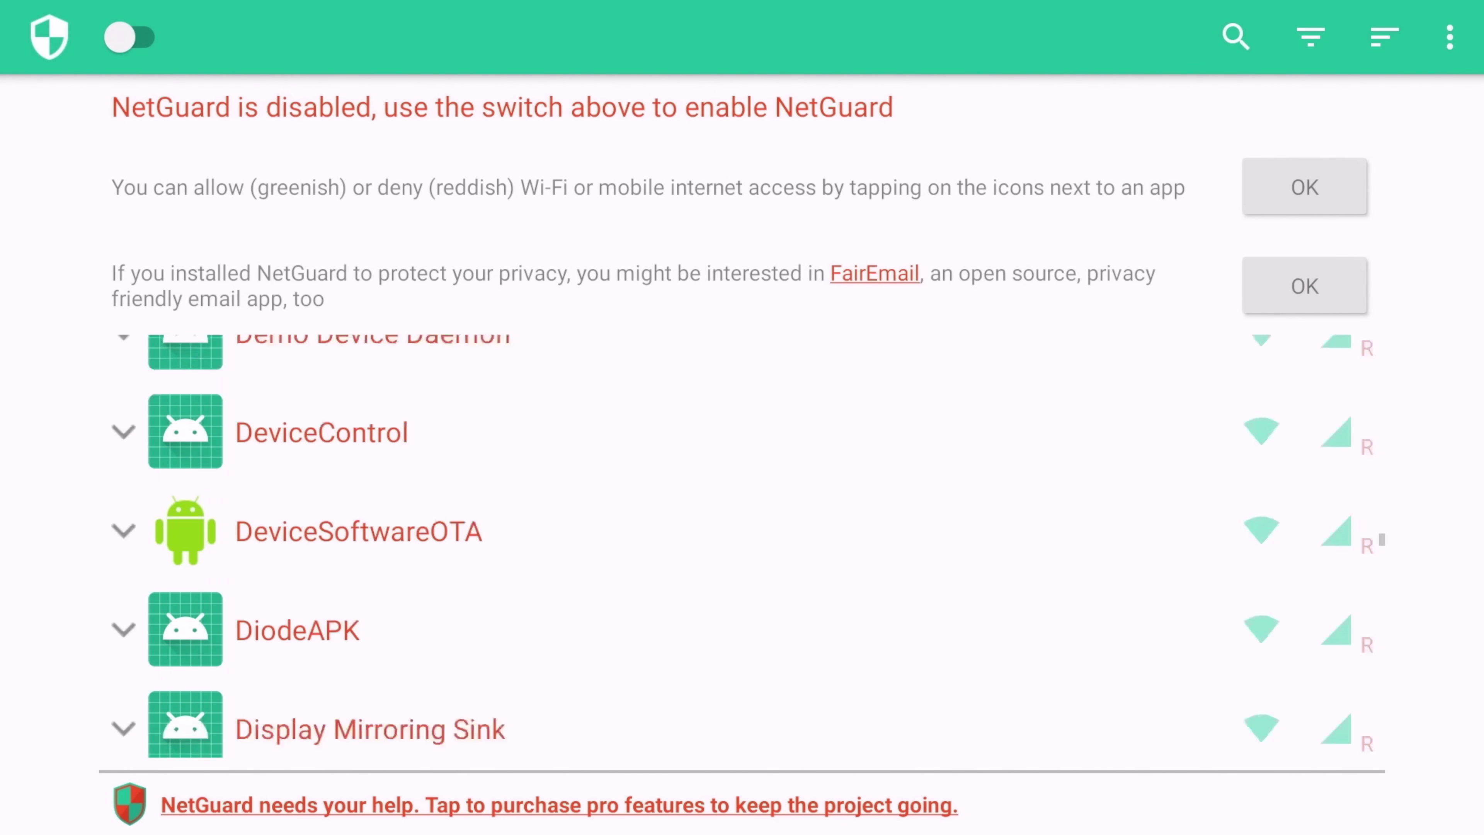
{"action": "key", "text": "Return"}
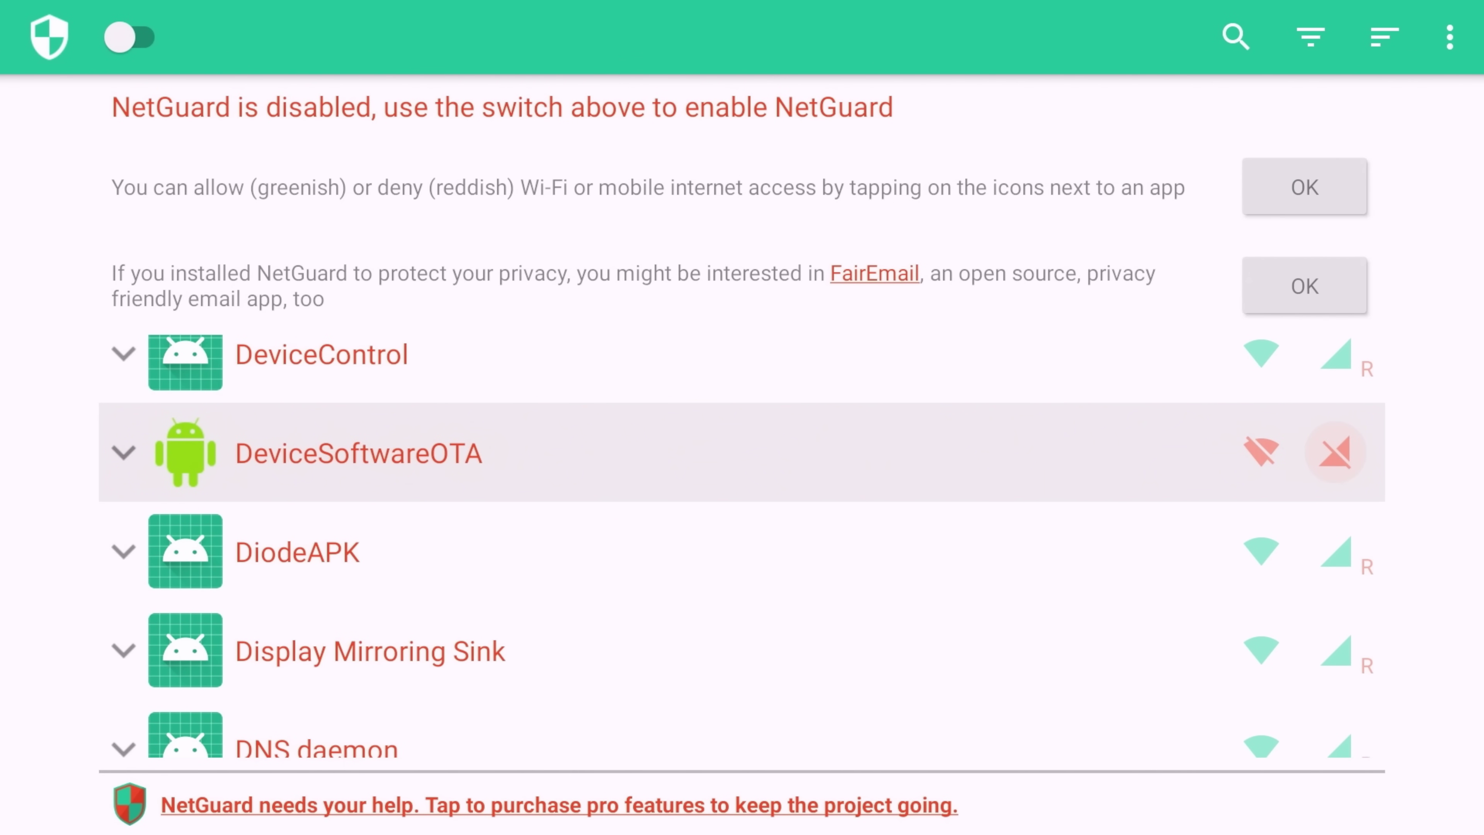
Scroll down to System Updates to deny its access, then scroll back to the top
{"action": "key", "text": "Up"}
{"action": "key", "text": "Down"}
{"action": "key", "text": "Down"}
{"action": "key", "text": "Down"}
{"action": "key", "text": "Down"}
{"action": "key", "text": "Down"}
{"action": "key", "text": "Down"}
{"action": "key", "text": "Down"}
{"action": "key", "text": "Down"}
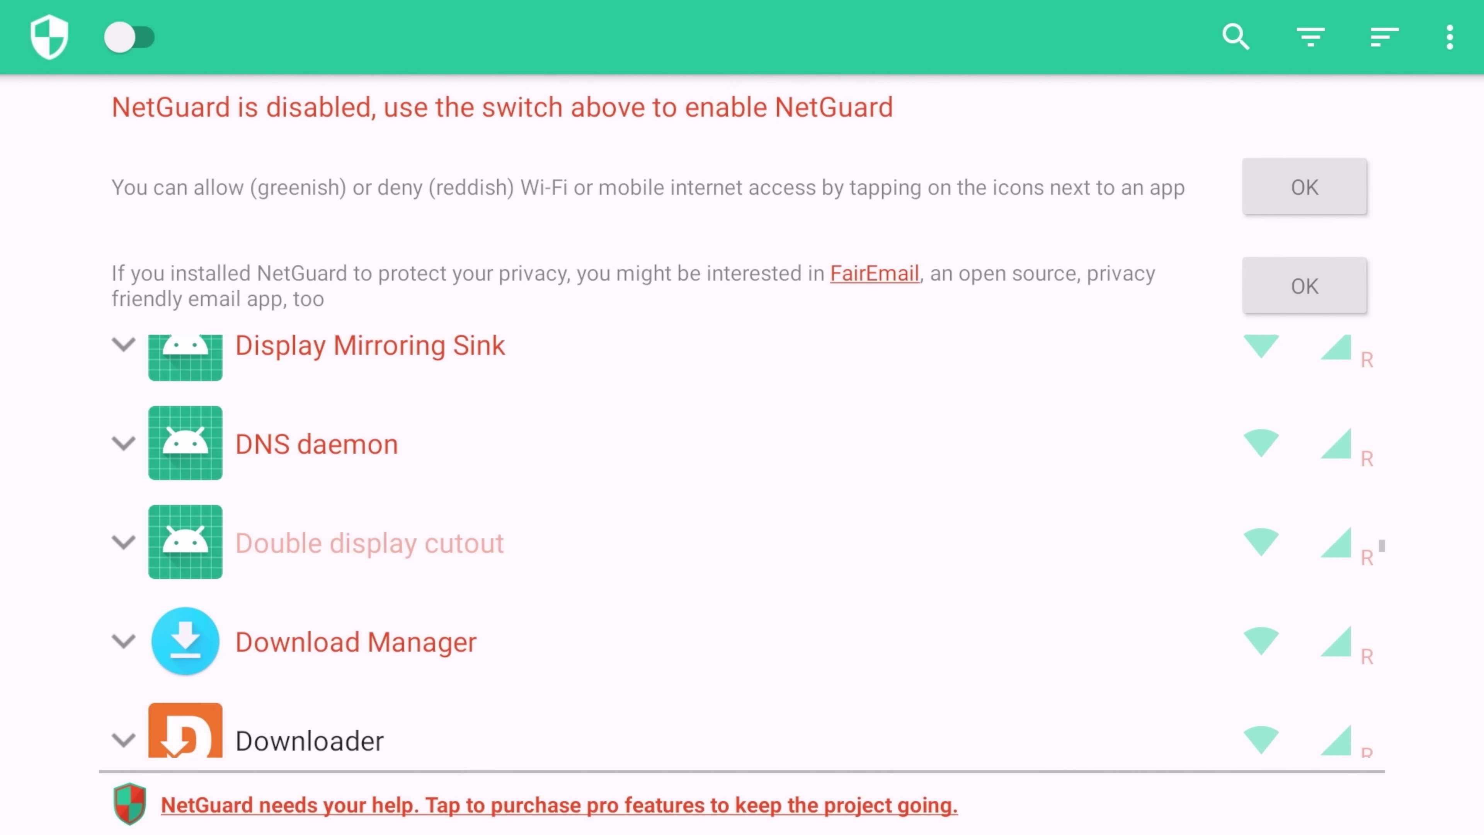
{"action": "key", "text": "Down"}
{"action": "key", "text": "Down"}
{"action": "key", "text": "Down"}
{"action": "key", "text": "Down"}
{"action": "key", "text": "Down"}
{"action": "key", "text": "Down"}
{"action": "key", "text": "Down"}
{"action": "key", "text": "Down"}
{"action": "key", "text": "Down"}
{"action": "key", "text": "Down"}
{"action": "key", "text": "Down"}
{"action": "key", "text": "Down"}
{"action": "key", "text": "Down"}
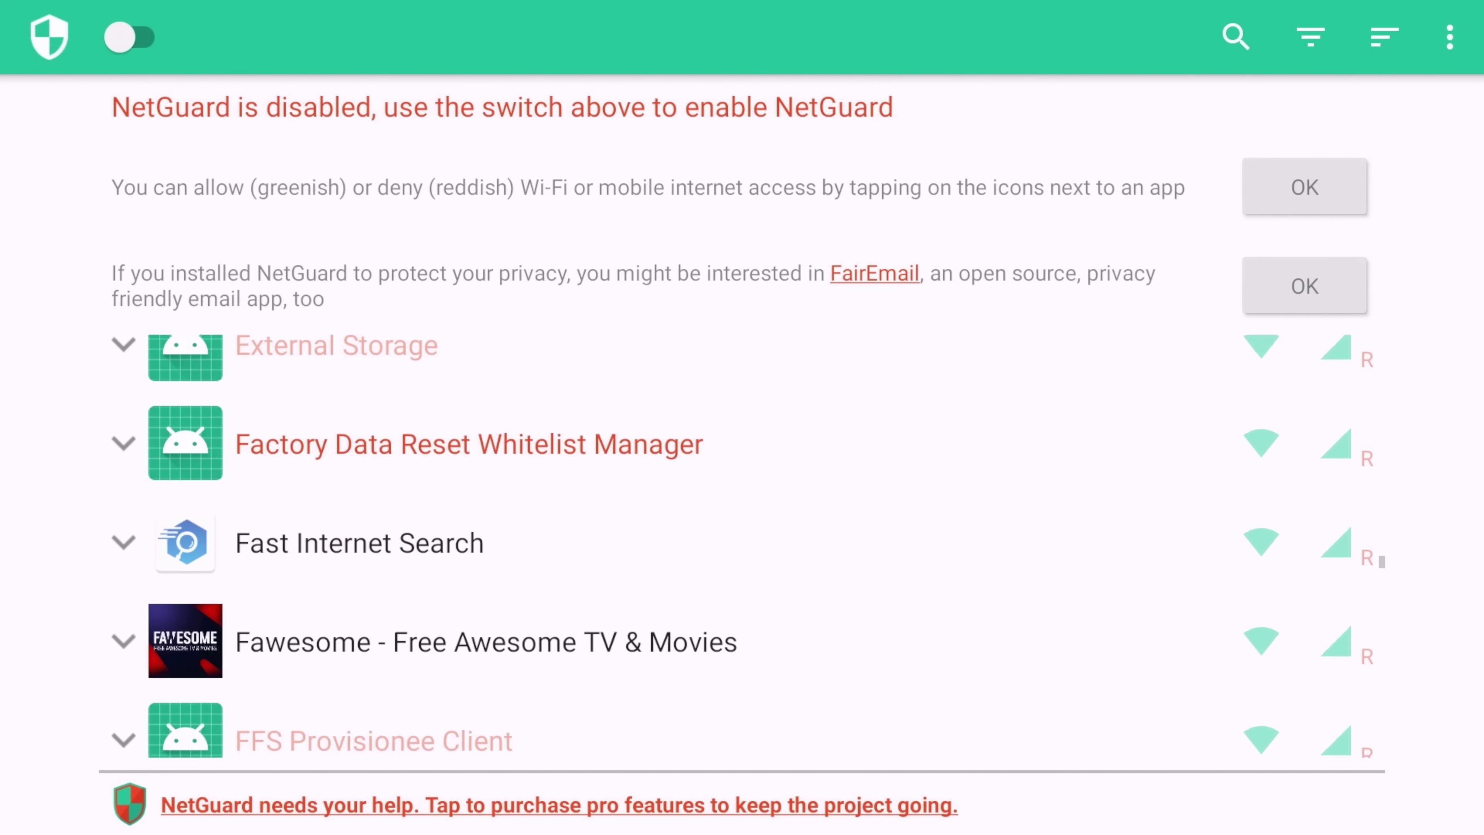
{"action": "key", "text": "Down"}
{"action": "key", "text": "Down"}
{"action": "key", "text": "Down"}
{"action": "key", "text": "Down"}
{"action": "key", "text": "Down"}
{"action": "key", "text": "Down"}
{"action": "key", "text": "Down"}
{"action": "key", "text": "Down"}
{"action": "key", "text": "Down"}
{"action": "key", "text": "Down"}
{"action": "key", "text": "Down"}
{"action": "key", "text": "Down"}
{"action": "key", "text": "Down"}
{"action": "key", "text": "Down"}
{"action": "key", "text": "Down"}
{"action": "key", "text": "Down"}
{"action": "key", "text": "Down"}
{"action": "key", "text": "Down"}
{"action": "key", "text": "Down"}
{"action": "key", "text": "Down"}
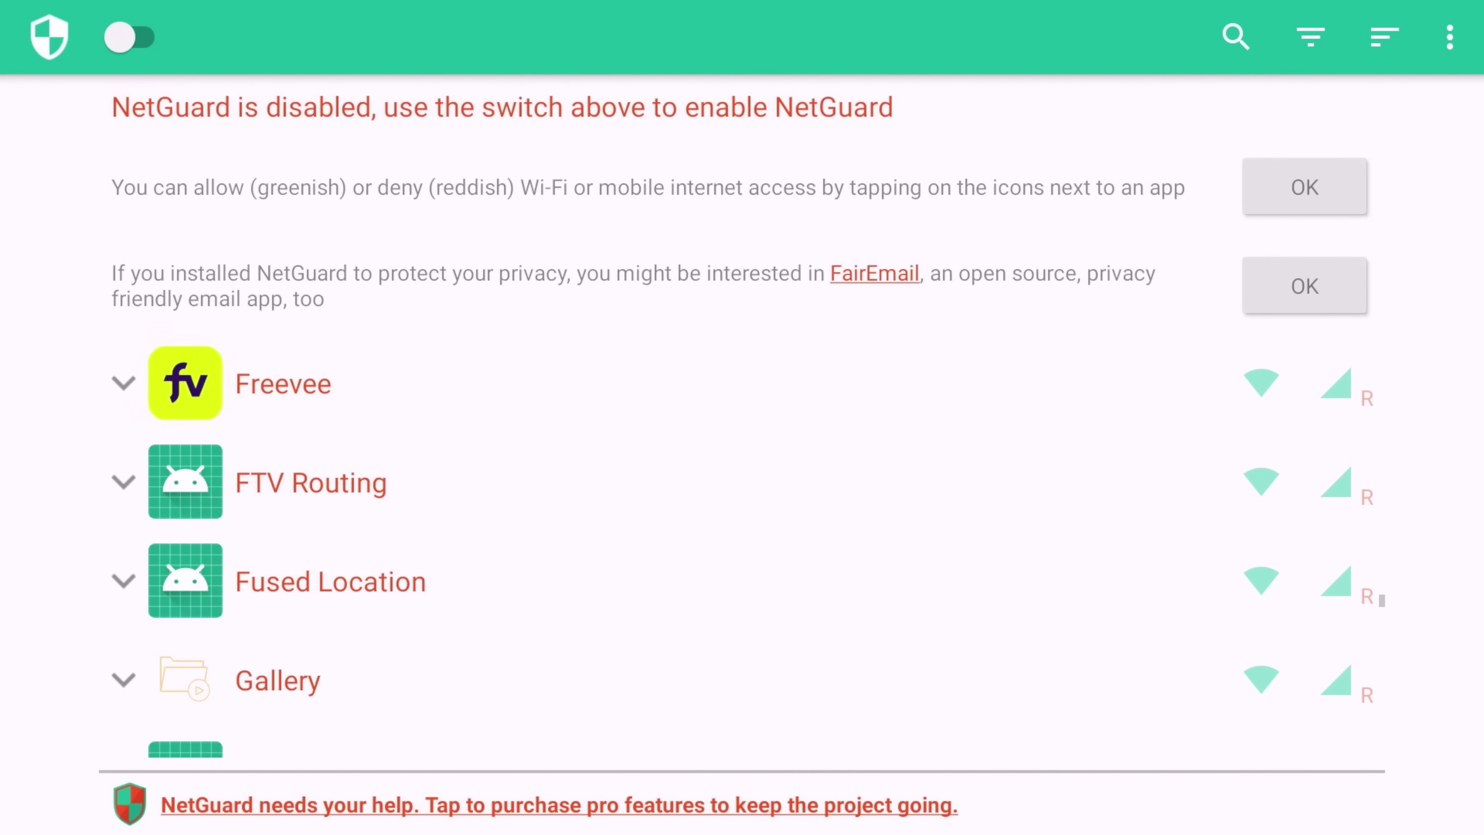
{"action": "key", "text": "Down"}
{"action": "key", "text": "Down"}
{"action": "key", "text": "Down"}
{"action": "key", "text": "Down"}
{"action": "key", "text": "Down"}
{"action": "key", "text": "Down"}
{"action": "key", "text": "Down"}
{"action": "key", "text": "Down"}
{"action": "key", "text": "Down"}
{"action": "key", "text": "Down"}
{"action": "key", "text": "Down"}
{"action": "key", "text": "Down"}
{"action": "key", "text": "Down"}
{"action": "key", "text": "Down"}
{"action": "key", "text": "Down"}
{"action": "key", "text": "Down"}
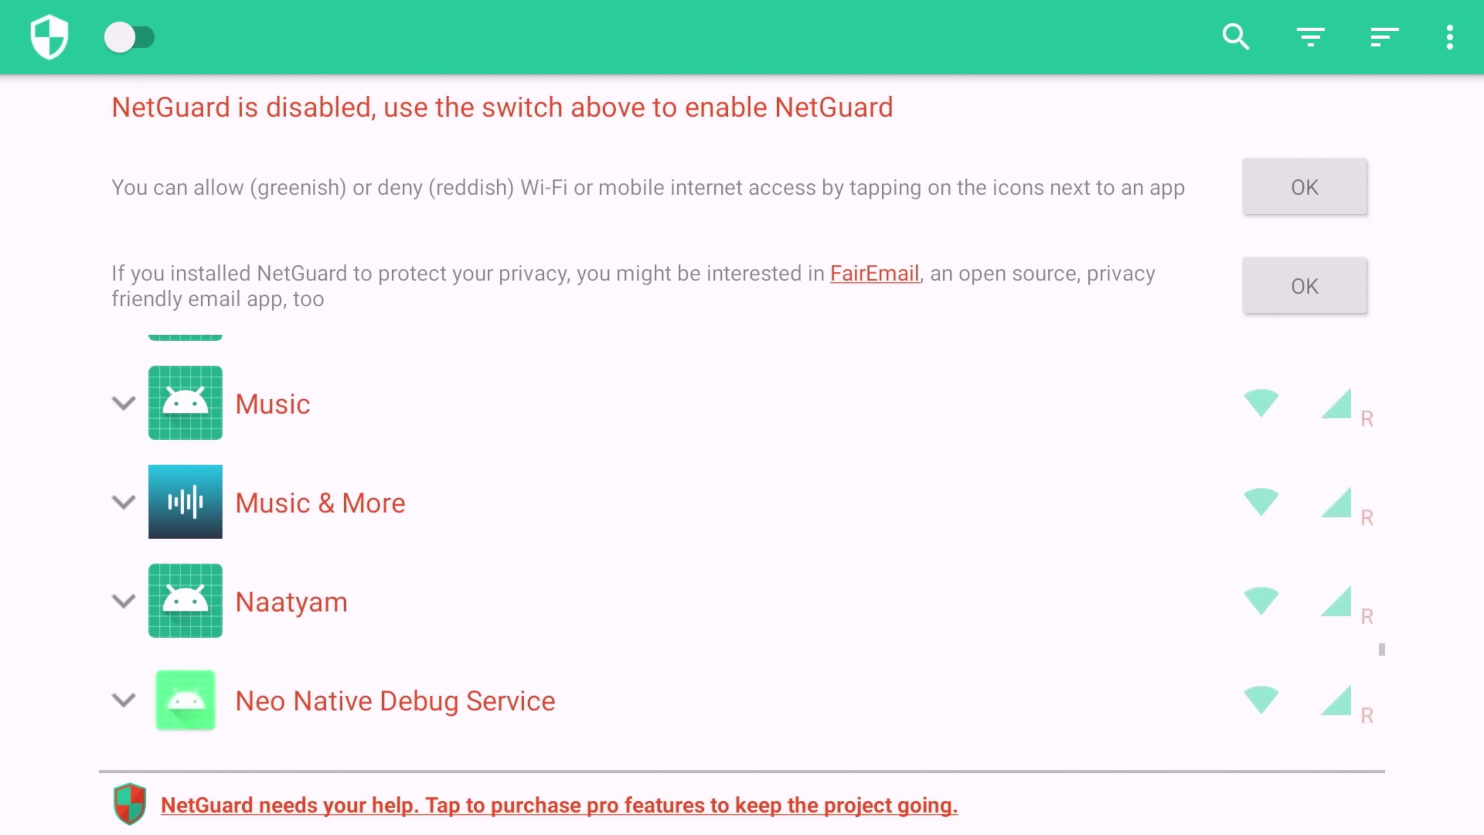
{"action": "key", "text": "Down"}
{"action": "key", "text": "Down"}
{"action": "key", "text": "Down"}
{"action": "key", "text": "Down"}
{"action": "key", "text": "Down"}
{"action": "key", "text": "Down"}
{"action": "key", "text": "Down"}
{"action": "key", "text": "Down"}
{"action": "key", "text": "Down"}
{"action": "key", "text": "Down"}
{"action": "key", "text": "Down"}
{"action": "key", "text": "Down"}
{"action": "key", "text": "Down"}
{"action": "key", "text": "Down"}
{"action": "key", "text": "Down"}
{"action": "key", "text": "Down"}
{"action": "key", "text": "Down"}
{"action": "key", "text": "Down"}
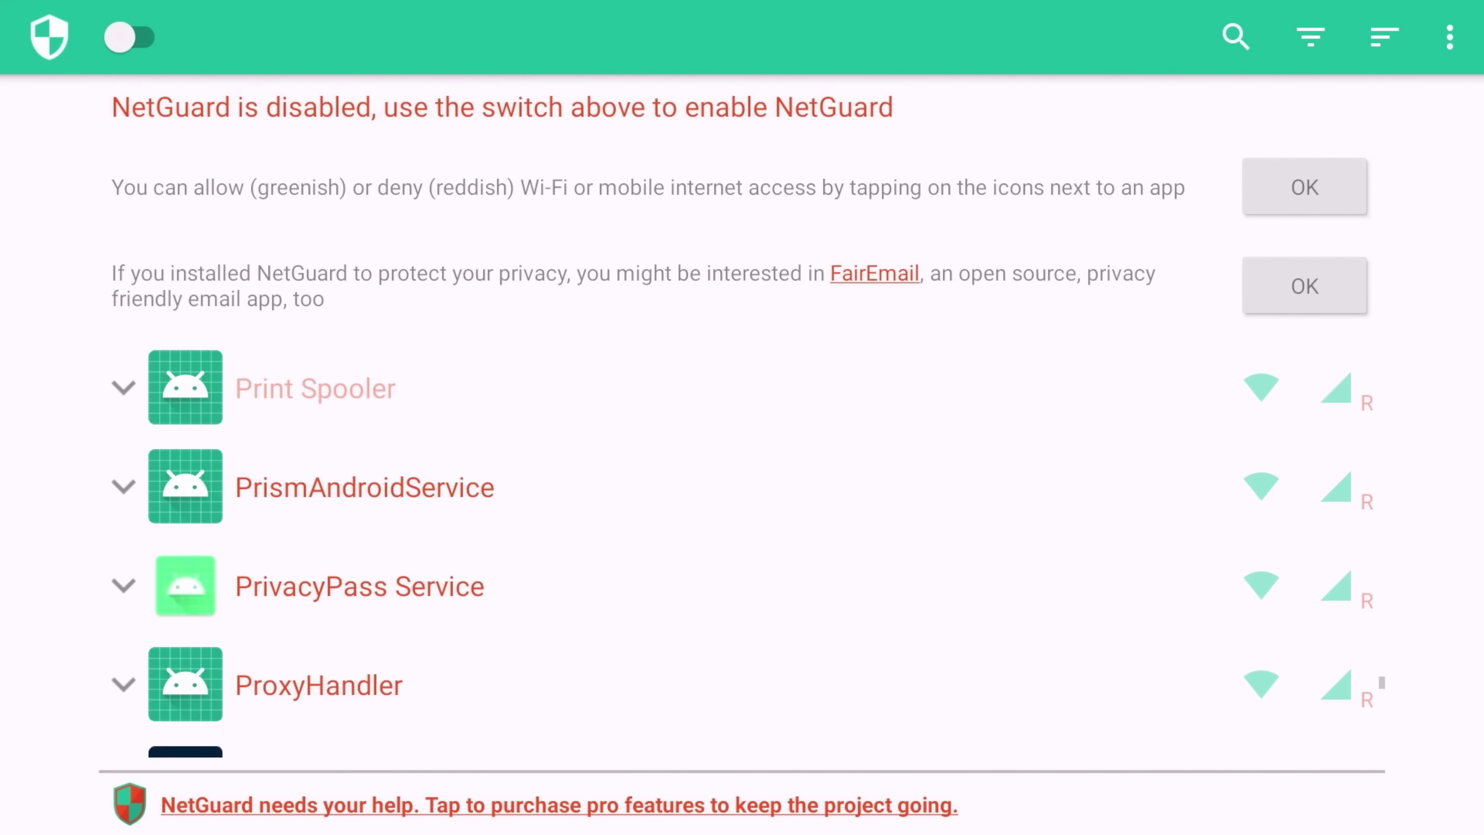
{"action": "key", "text": "Down"}
{"action": "key", "text": "Down"}
{"action": "key", "text": "Down"}
{"action": "key", "text": "Down"}
{"action": "key", "text": "Down"}
{"action": "key", "text": "Down"}
{"action": "key", "text": "Down"}
{"action": "key", "text": "Down"}
{"action": "key", "text": "Down"}
{"action": "key", "text": "Down"}
{"action": "key", "text": "Down"}
{"action": "key", "text": "Down"}
{"action": "key", "text": "Down"}
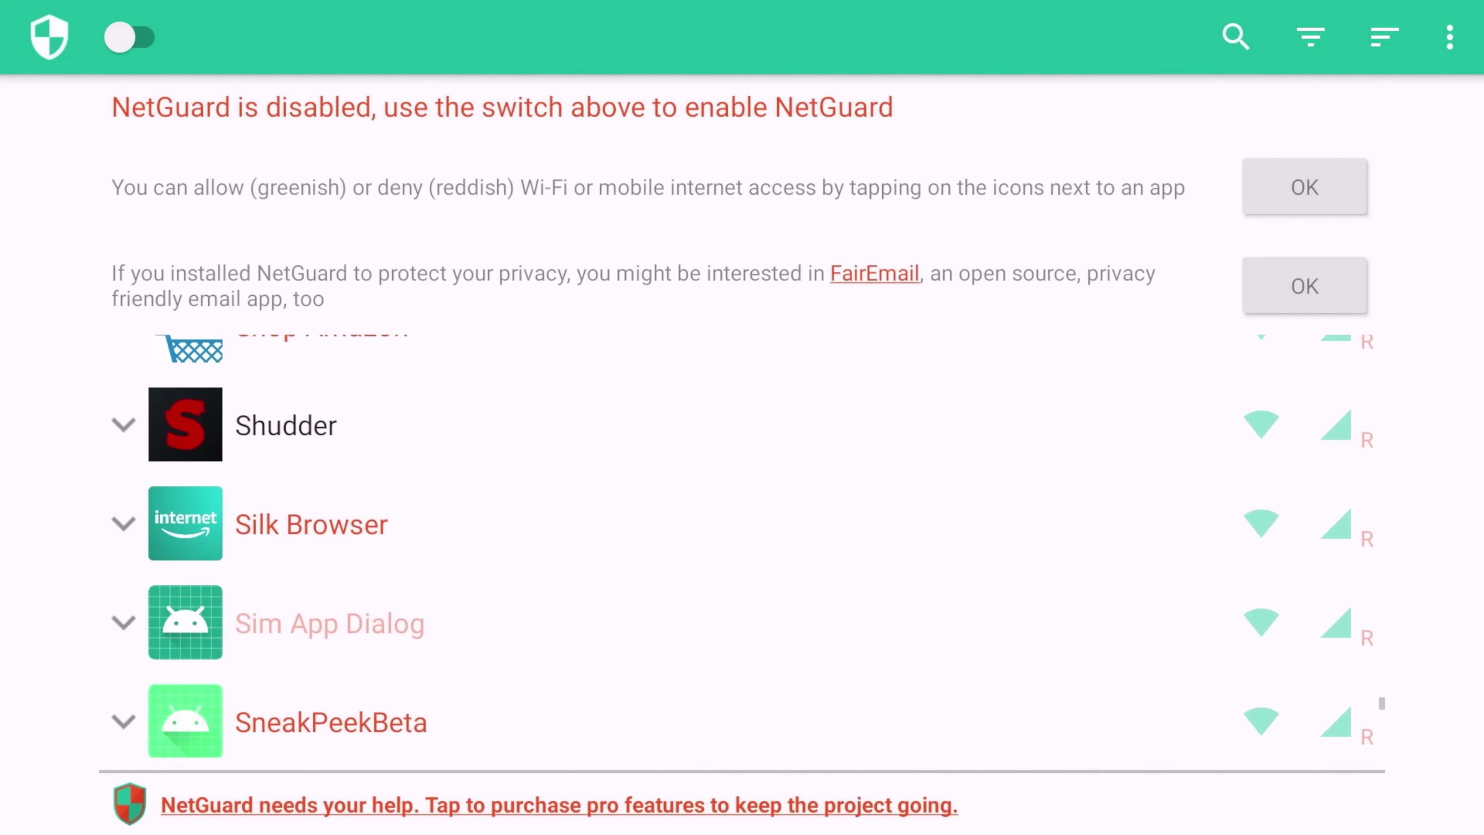
{"action": "key", "text": "Down"}
{"action": "key", "text": "Down"}
{"action": "key", "text": "Down"}
{"action": "key", "text": "Down"}
{"action": "key", "text": "Down"}
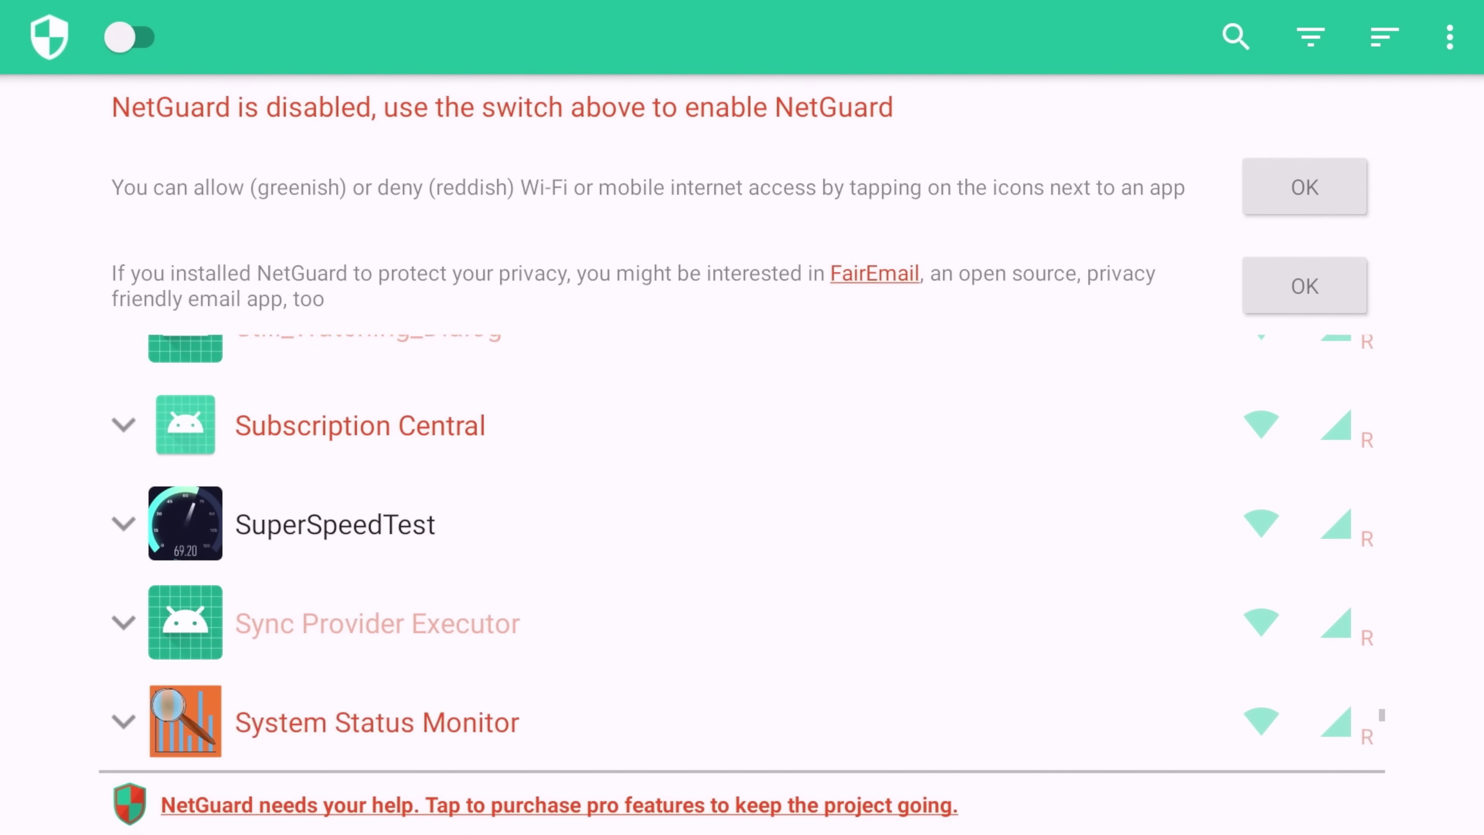
{"action": "key", "text": "Down"}
{"action": "key", "text": "Down"}
{"action": "key", "text": "Down"}
{"action": "key", "text": "Down"}
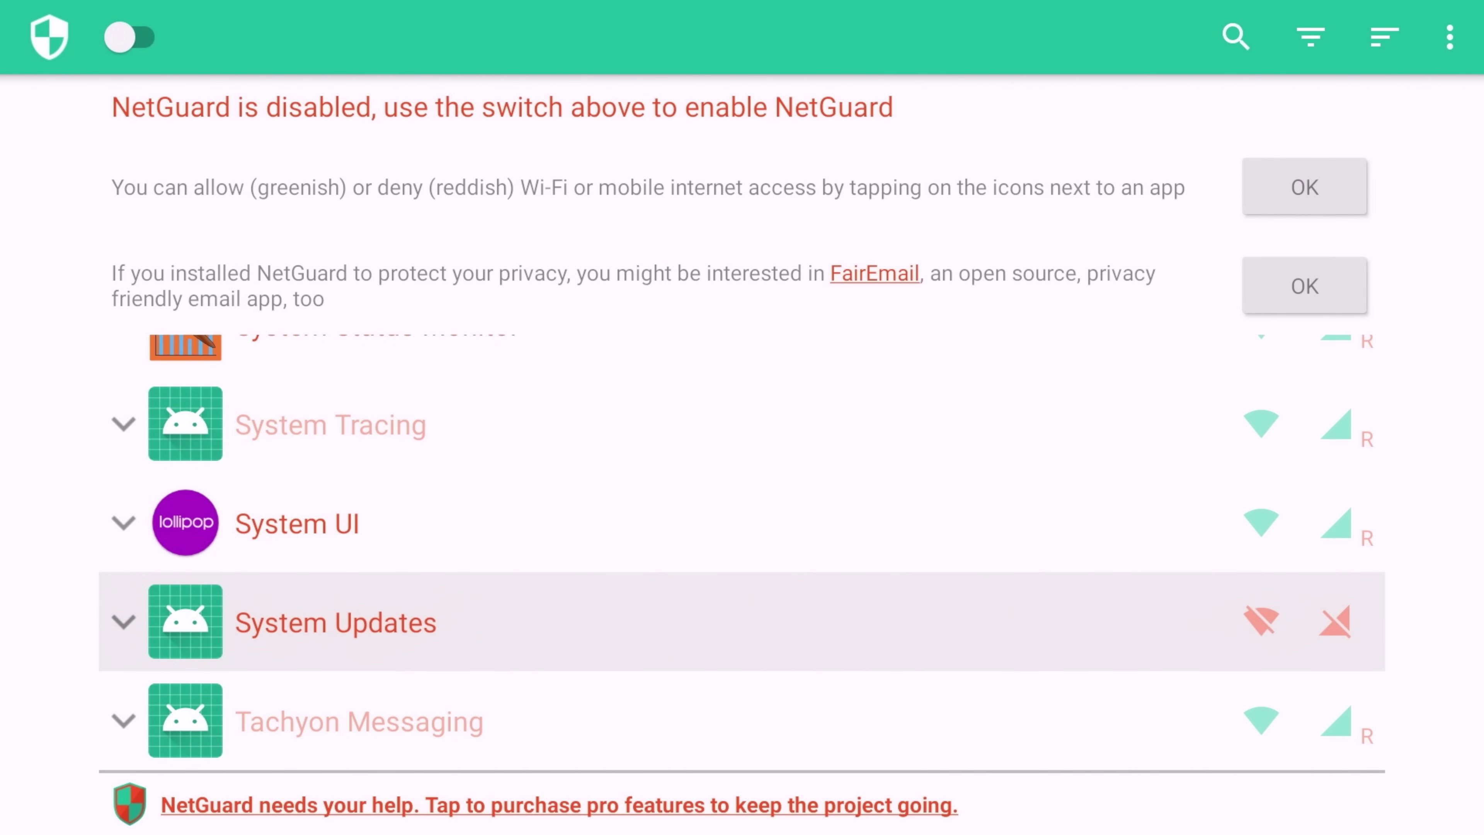
{"action": "key", "text": "Up"}
{"action": "key", "text": "Up"}
{"action": "key", "text": "Up"}
{"action": "key", "text": "Up"}
{"action": "key", "text": "Up"}
{"action": "key", "text": "Up"}
{"action": "key", "text": "Up"}
{"action": "key", "text": "Up"}
{"action": "key", "text": "Up"}
{"action": "key", "text": "Up"}
{"action": "key", "text": "Up"}
{"action": "key", "text": "Up"}
{"action": "key", "text": "Up"}
{"action": "key", "text": "Up"}
{"action": "key", "text": "Up"}
{"action": "key", "text": "Up"}
{"action": "key", "text": "Up"}
{"action": "key", "text": "Up"}
{"action": "key", "text": "Up"}
{"action": "key", "text": "Up"}
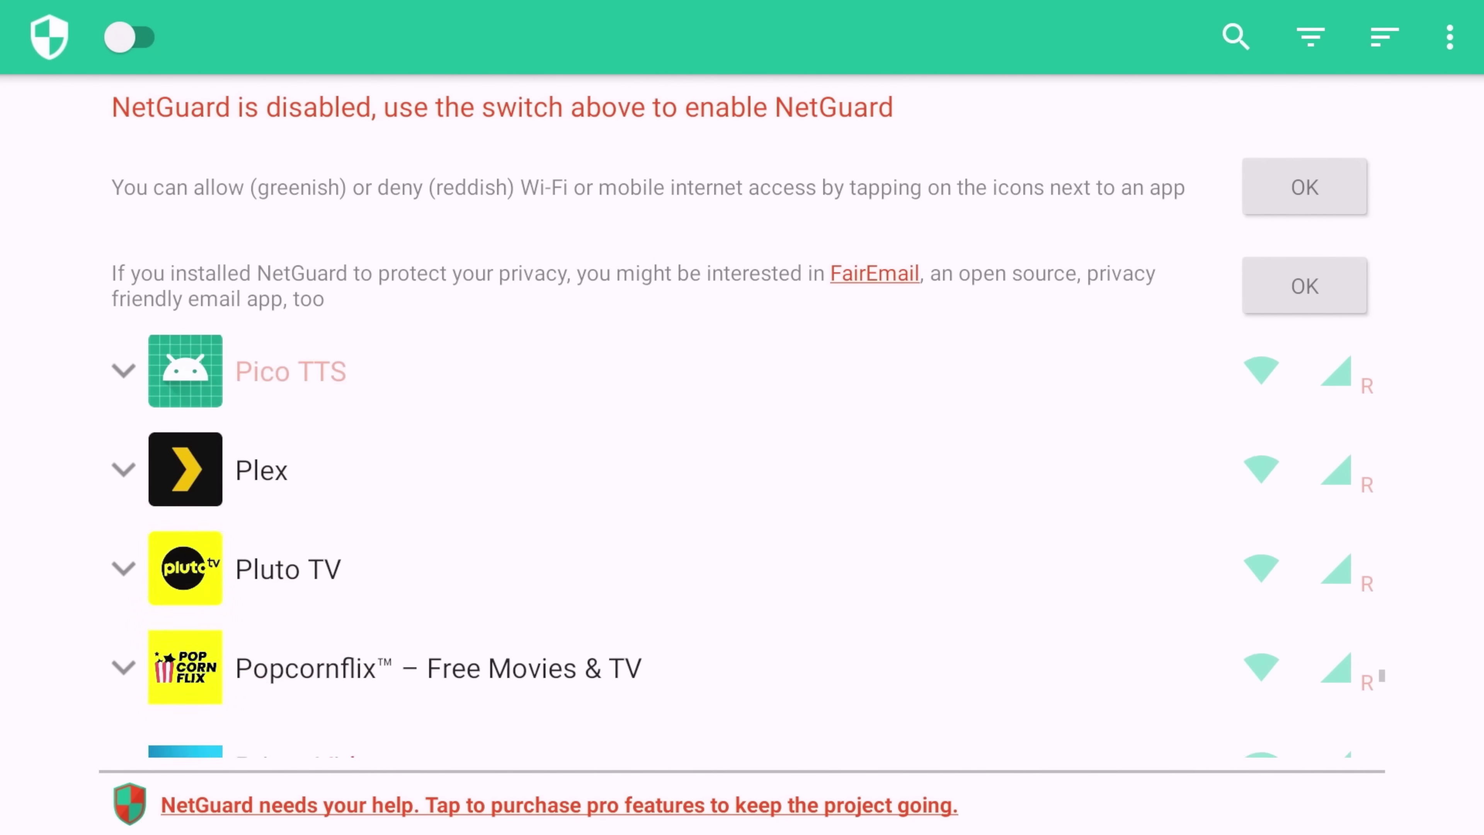
{"action": "key", "text": "Up"}
{"action": "key", "text": "Up"}
{"action": "key", "text": "Up"}
{"action": "key", "text": "Up"}
{"action": "key", "text": "Up"}
{"action": "key", "text": "Up"}
{"action": "key", "text": "Up"}
{"action": "key", "text": "Up"}
{"action": "key", "text": "Up"}
{"action": "key", "text": "Up"}
{"action": "key", "text": "Up"}
{"action": "key", "text": "Up"}
{"action": "key", "text": "Up"}
{"action": "key", "text": "Up"}
{"action": "key", "text": "Up"}
{"action": "key", "text": "Up"}
{"action": "key", "text": "Up"}
{"action": "key", "text": "Up"}
{"action": "key", "text": "Up"}
{"action": "key", "text": "Up"}
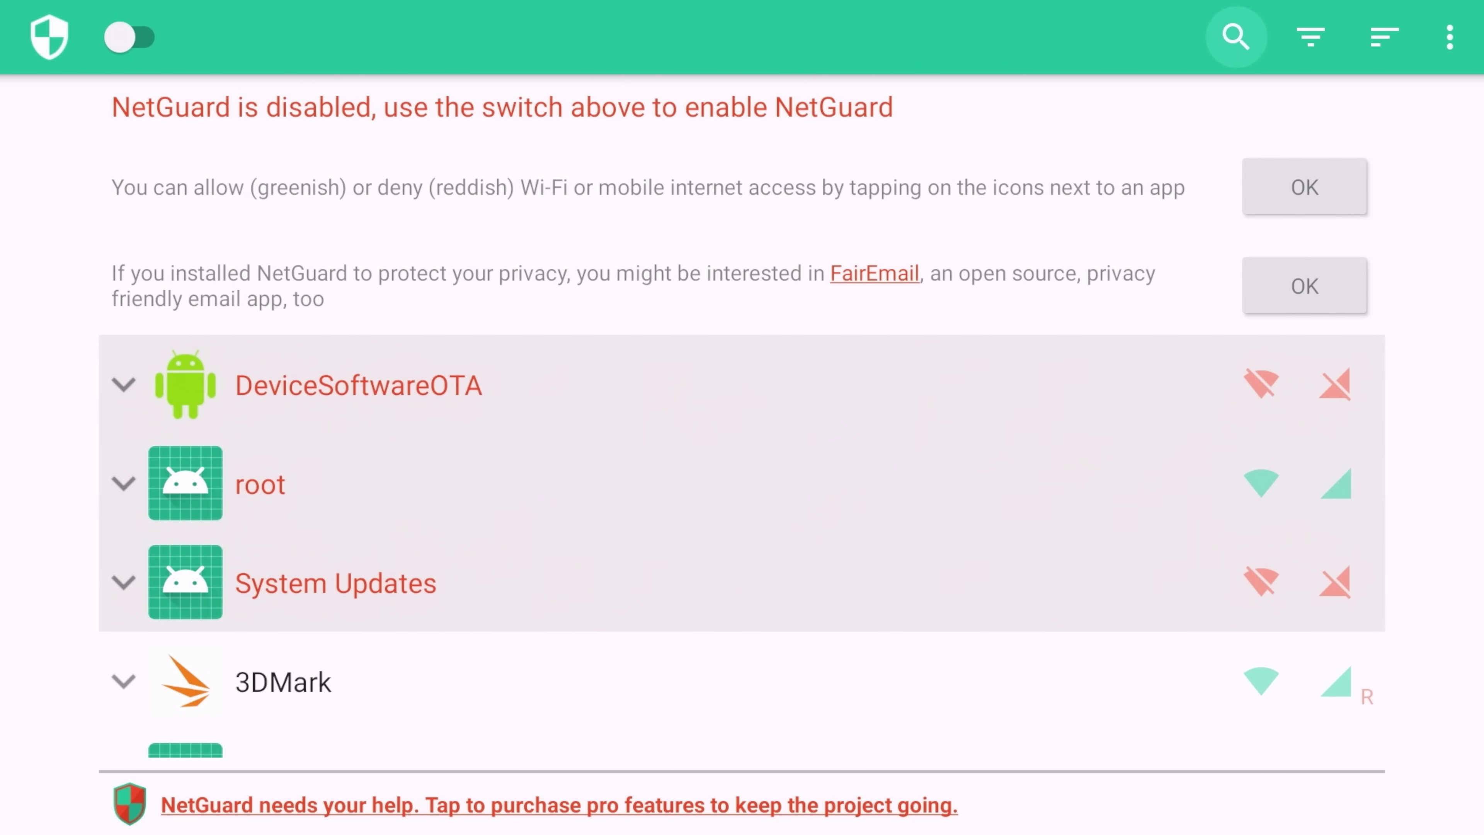
Switch NetGuard filtering on and accept its local VPN connection request
{"action": "key", "text": "Left"}
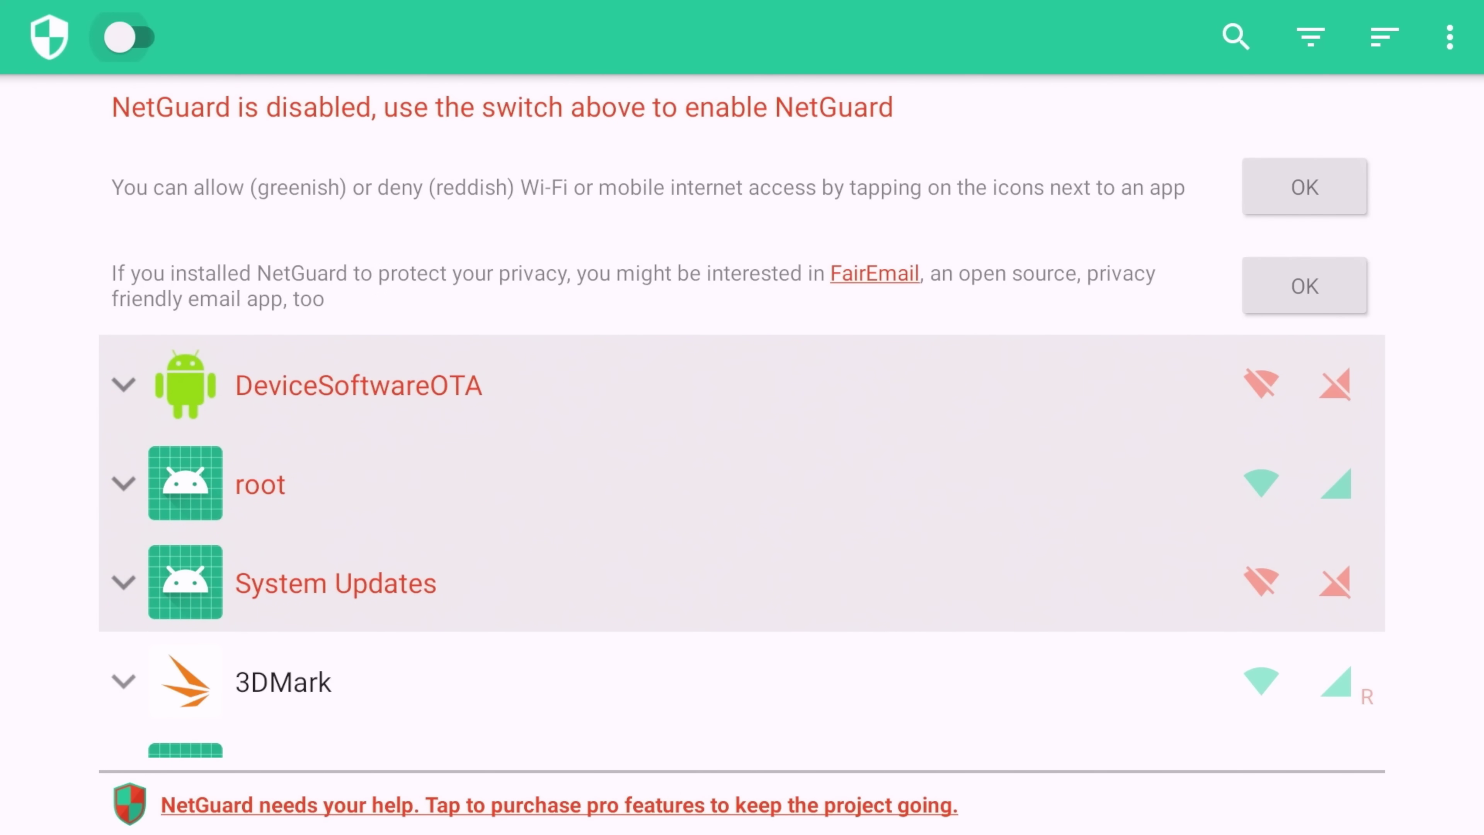
{"action": "key", "text": "Return"}
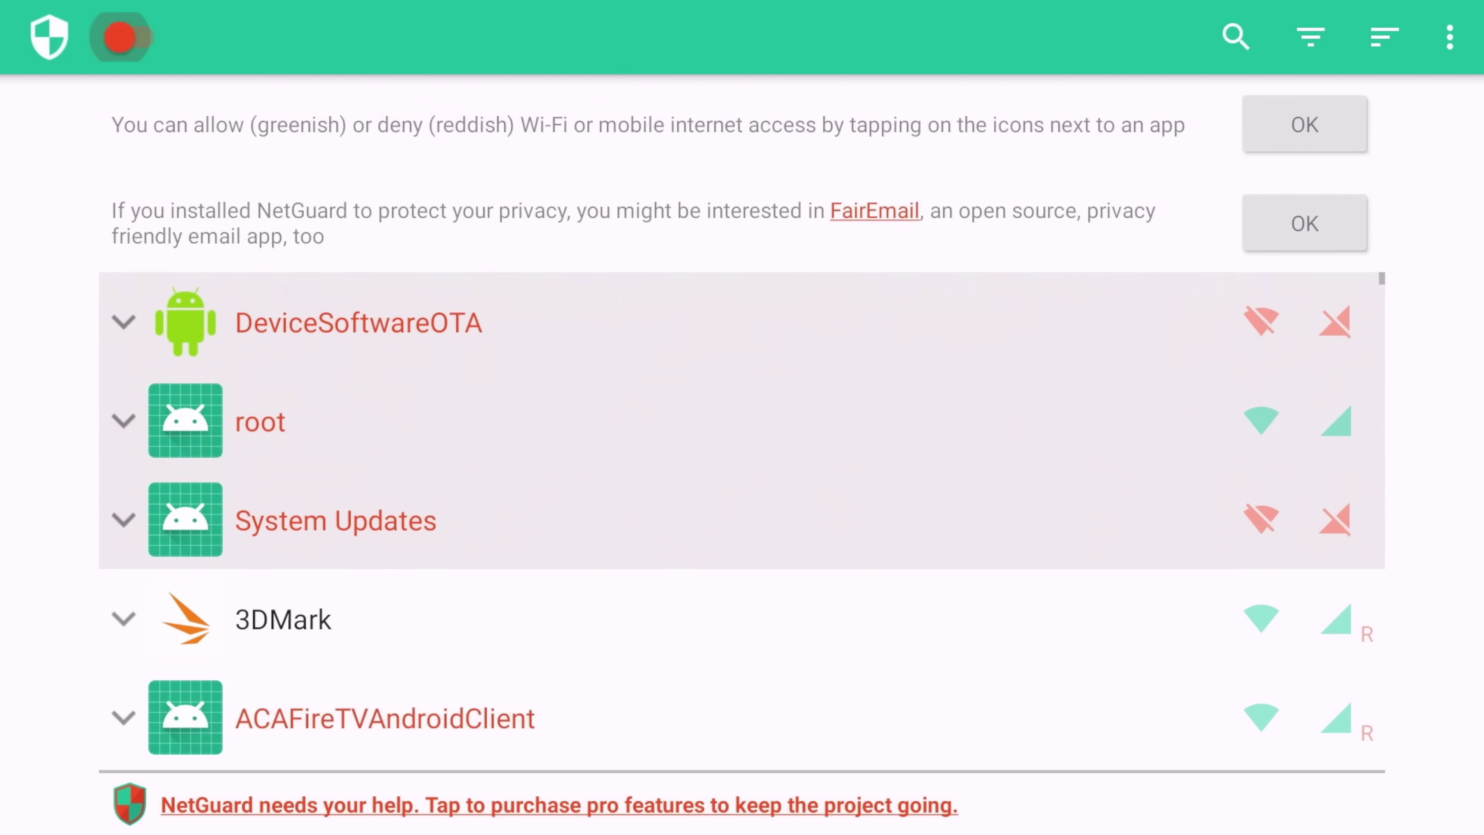
{"action": "key", "text": "Down"}
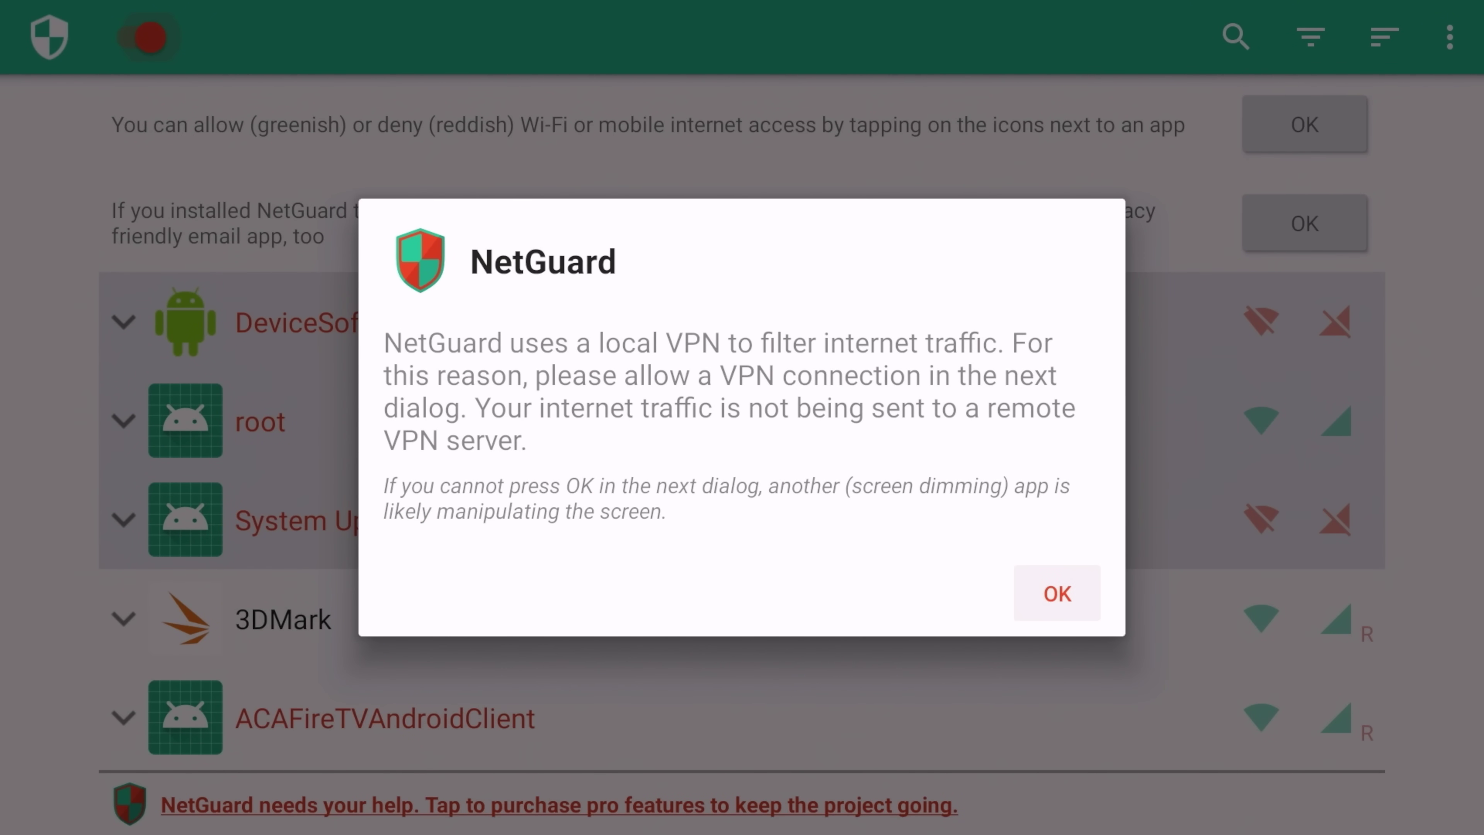
{"action": "key", "text": "Return"}
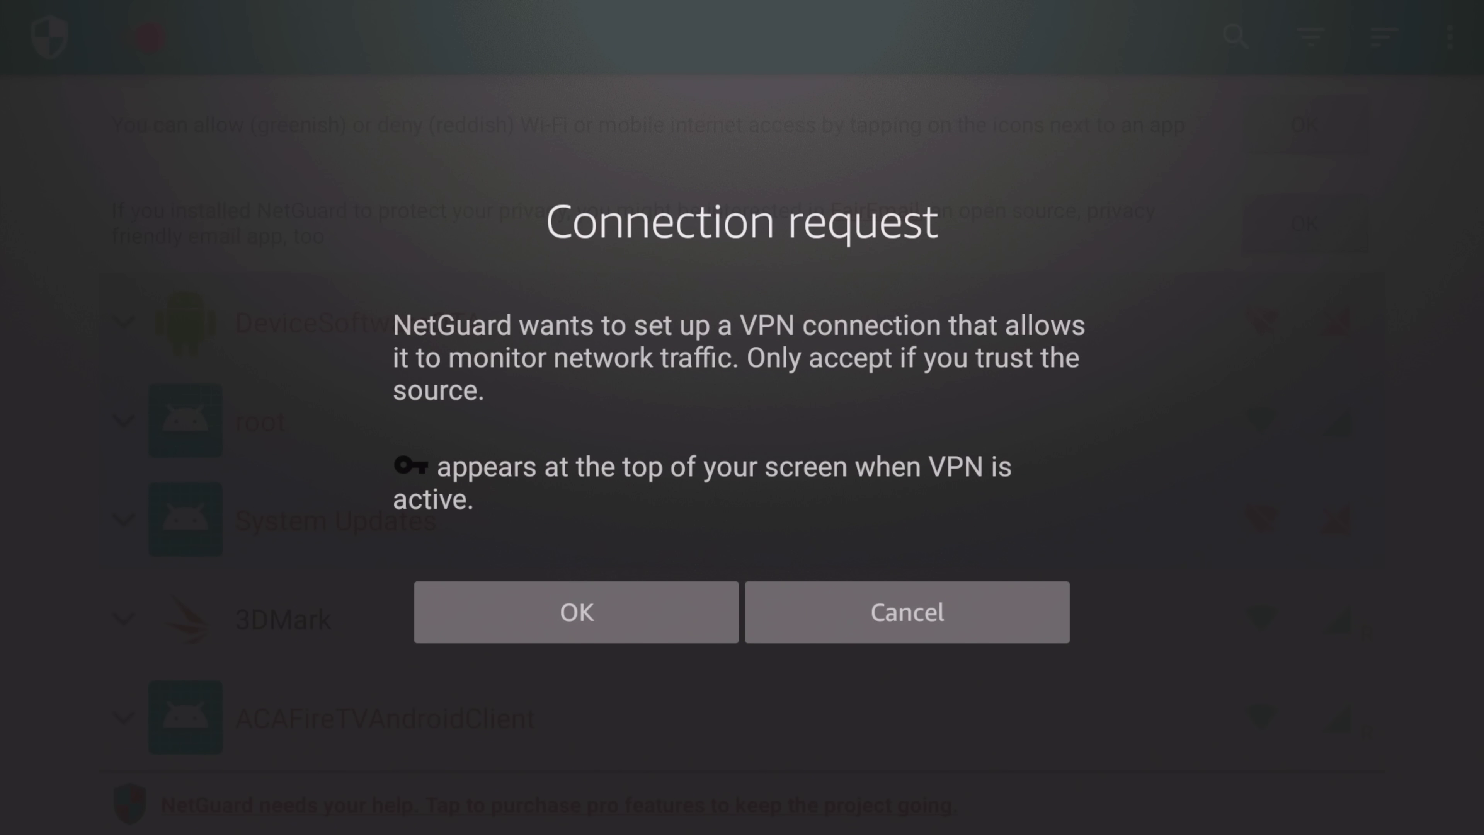
{"action": "key", "text": "Down"}
{"action": "key", "text": "Return"}
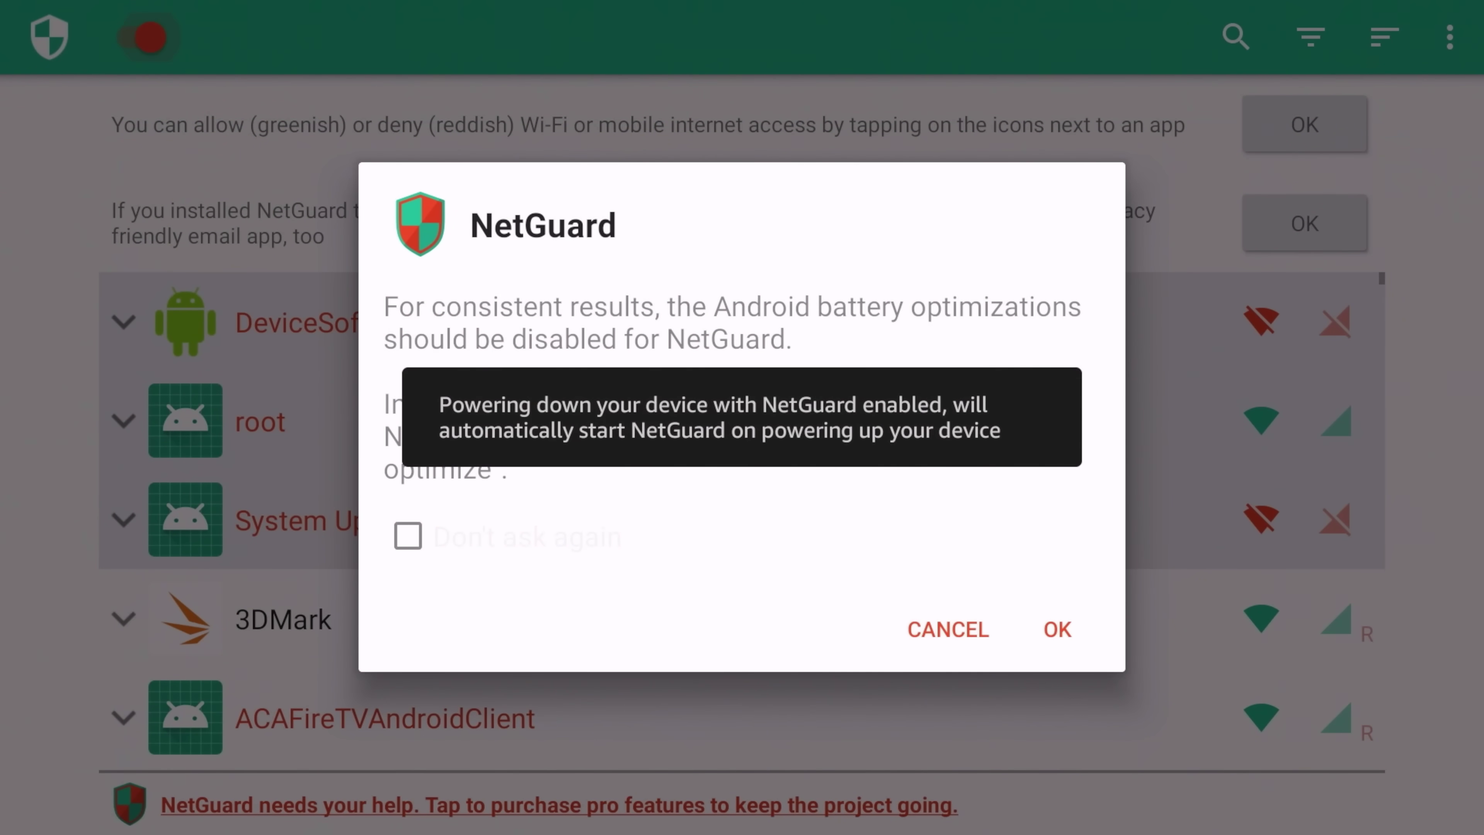
Tick Don't ask again on the battery-optimization dialog, confirm, and return home
{"action": "key", "text": "Return"}
{"action": "key", "text": "Down"}
{"action": "key", "text": "Right"}
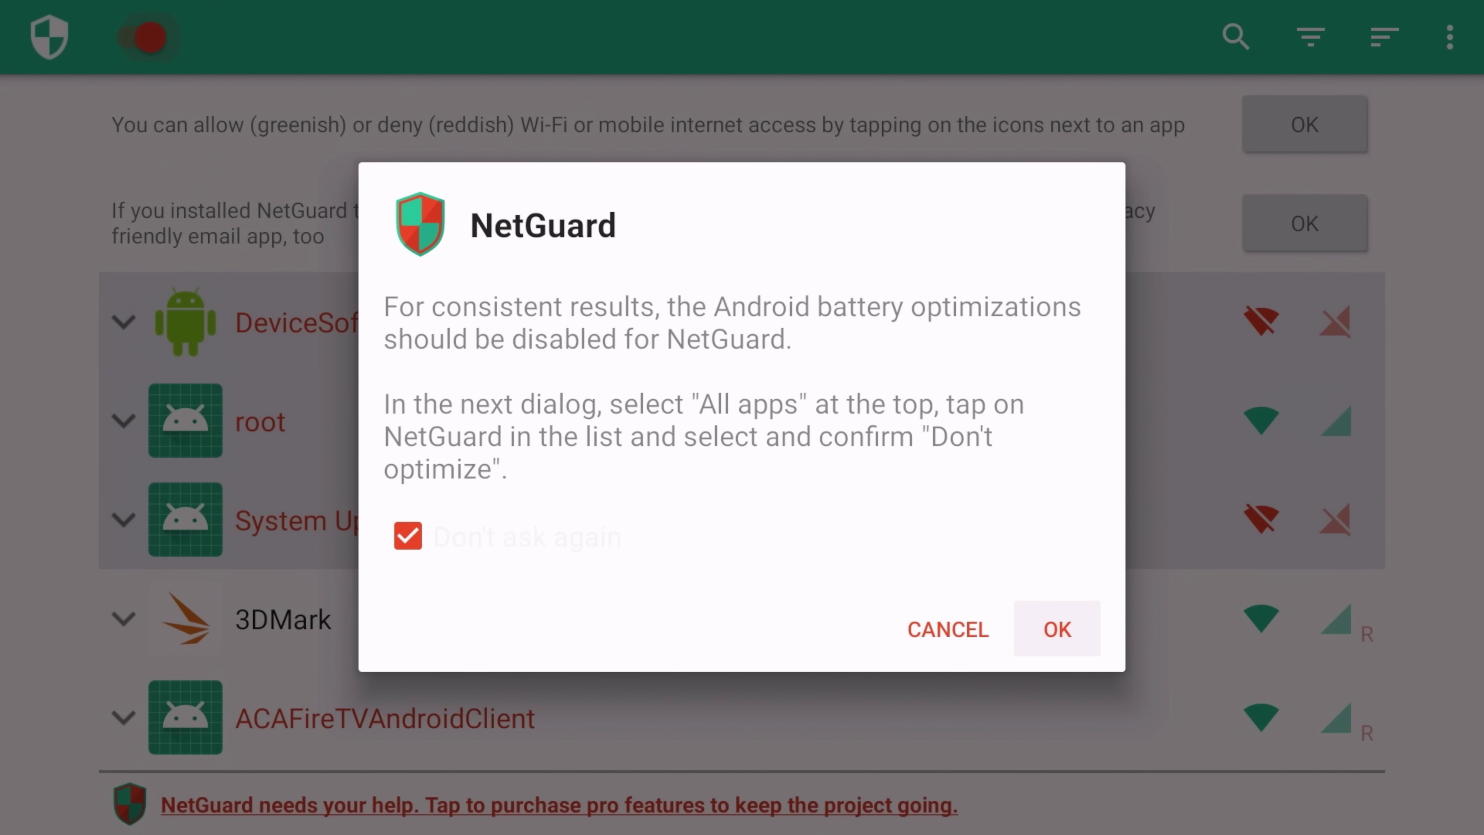
{"action": "key", "text": "Return"}
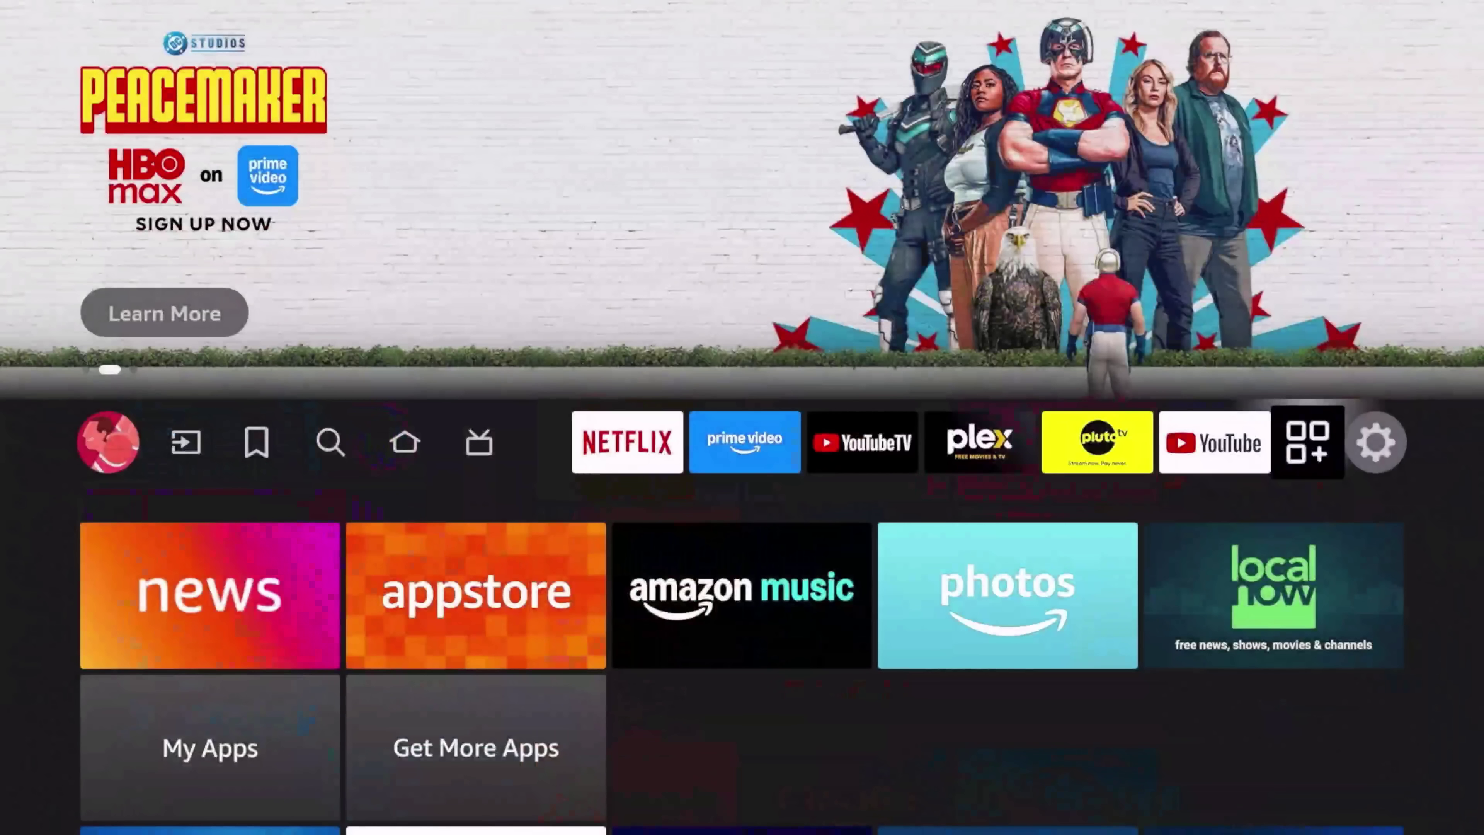
Restart the Fire TV Cube from Settings > My Fire TV
{"action": "key", "text": "Right"}
{"action": "key", "text": "Right"}
{"action": "key", "text": "Left"}
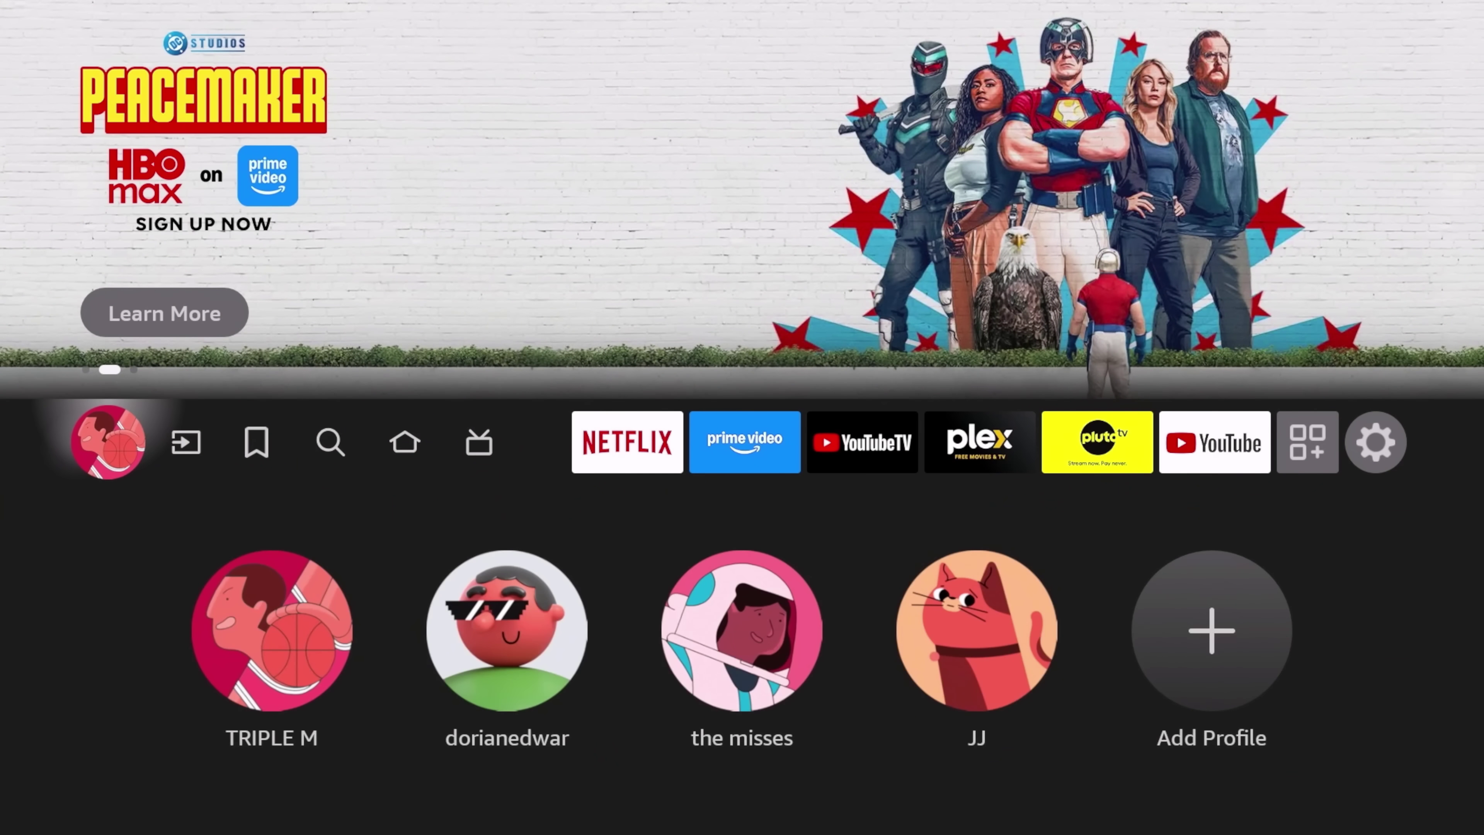
{"action": "key", "text": "Left"}
{"action": "key", "text": "Down"}
{"action": "key", "text": "Right"}
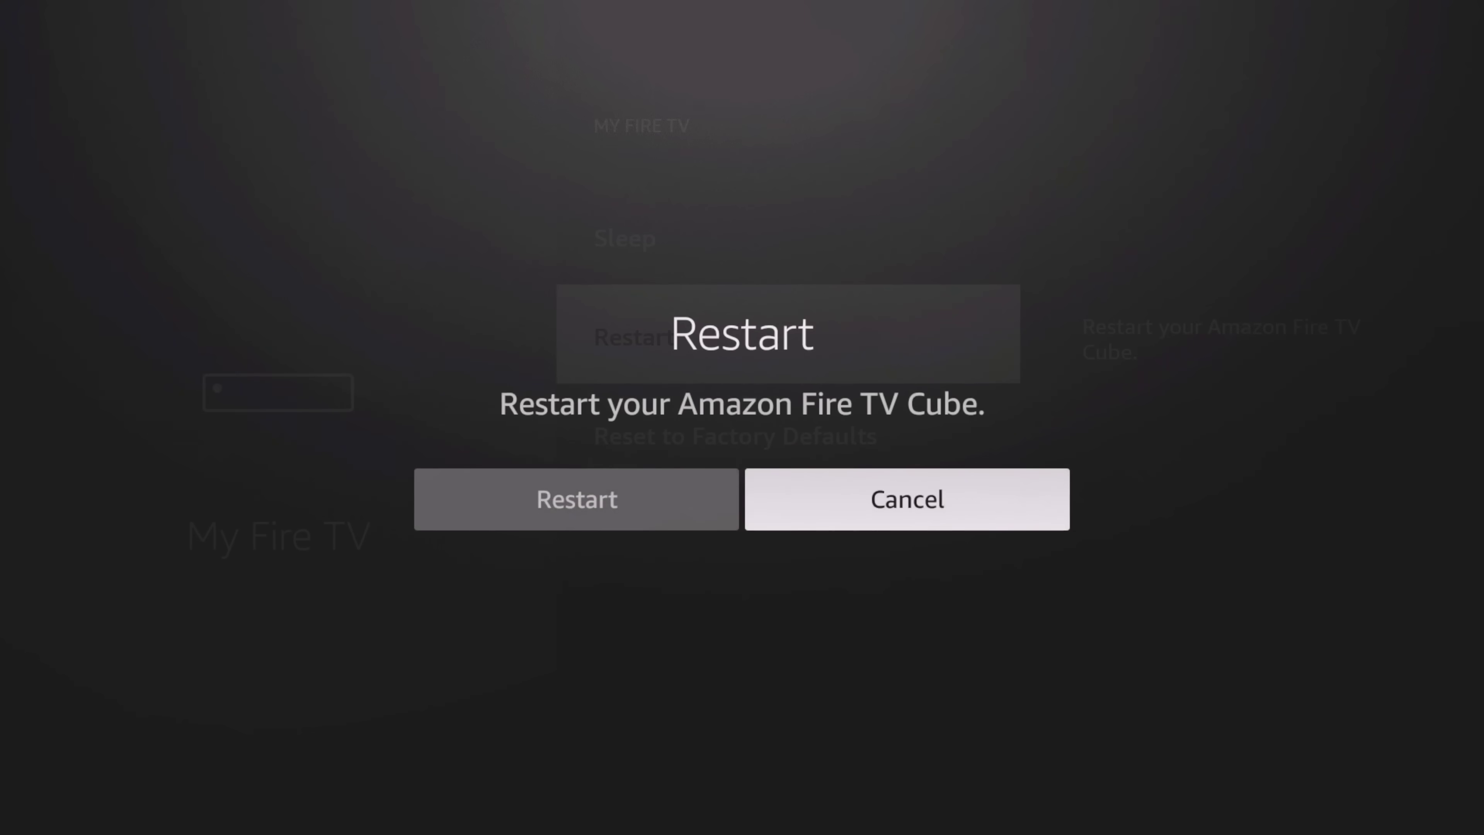
{"action": "key", "text": "Left"}
{"action": "key", "text": "Return"}
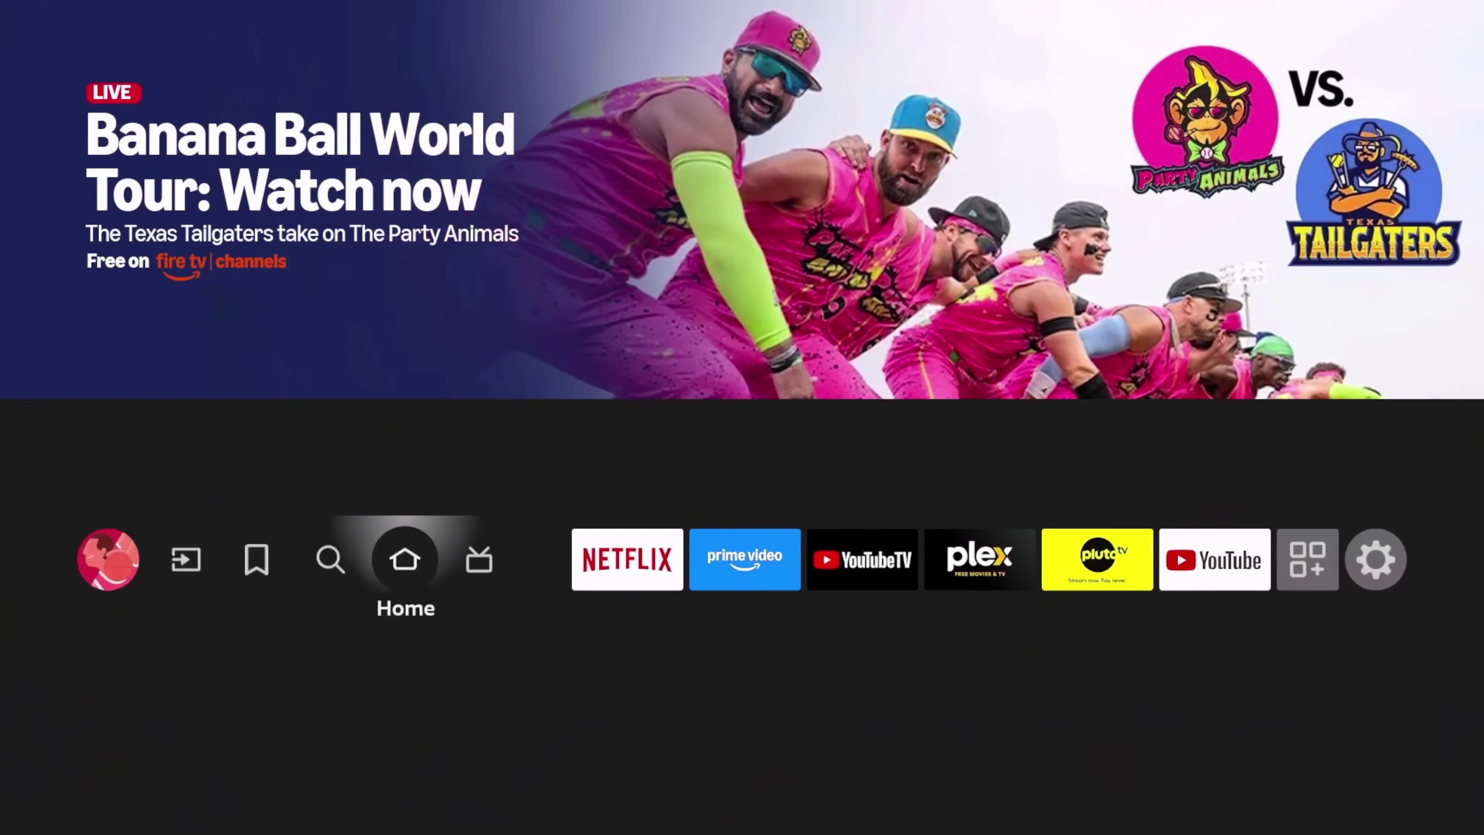
After the reboot, open Settings > My Fire TV
{"action": "key", "text": "Right"}
{"action": "key", "text": "Right"}
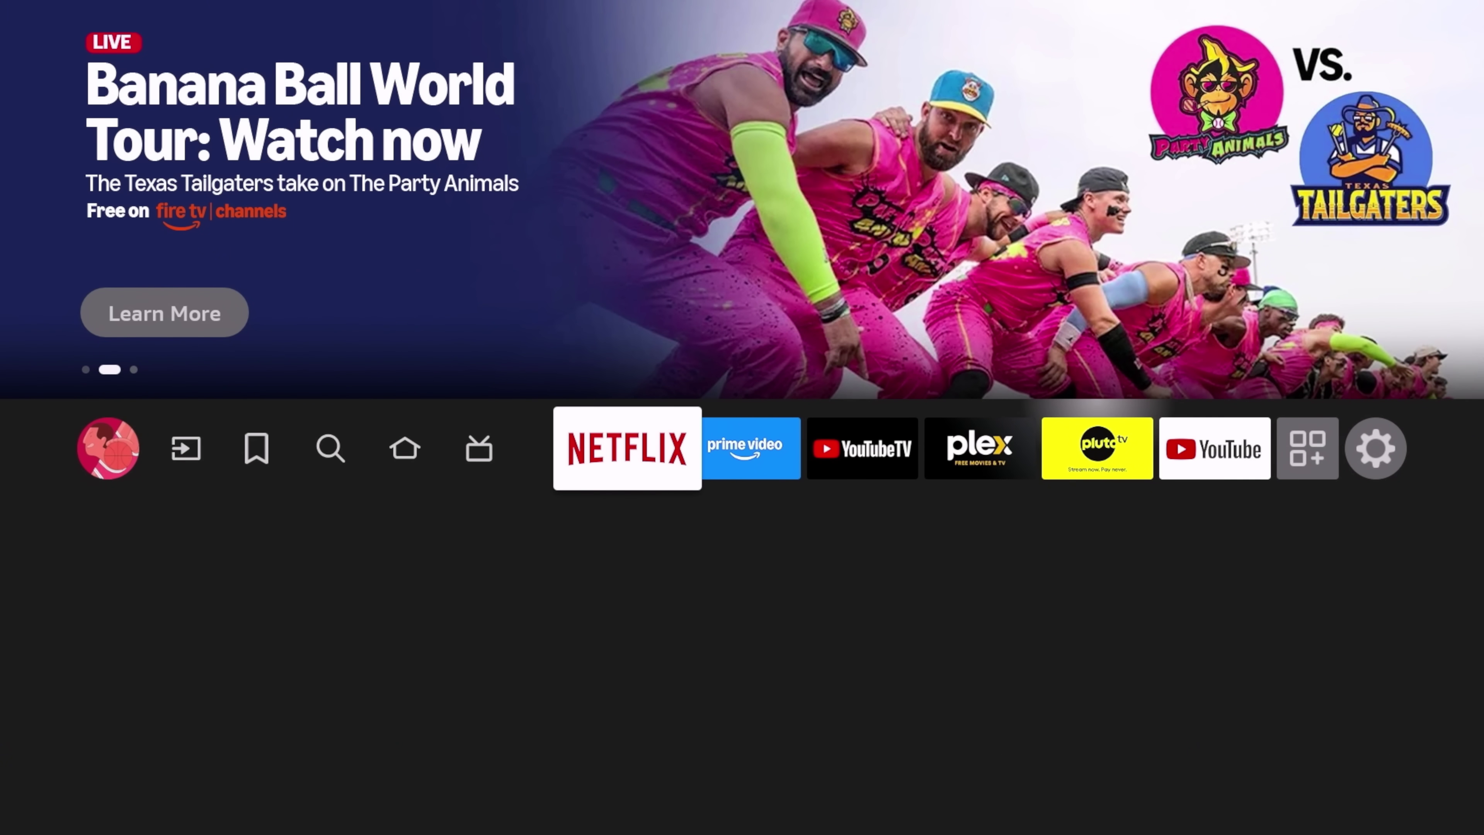
{"action": "key", "text": "Right"}
{"action": "key", "text": "Right"}
{"action": "key", "text": "Right"}
{"action": "key", "text": "Right"}
{"action": "key", "text": "Right"}
{"action": "key", "text": "Right"}
{"action": "key", "text": "Right"}
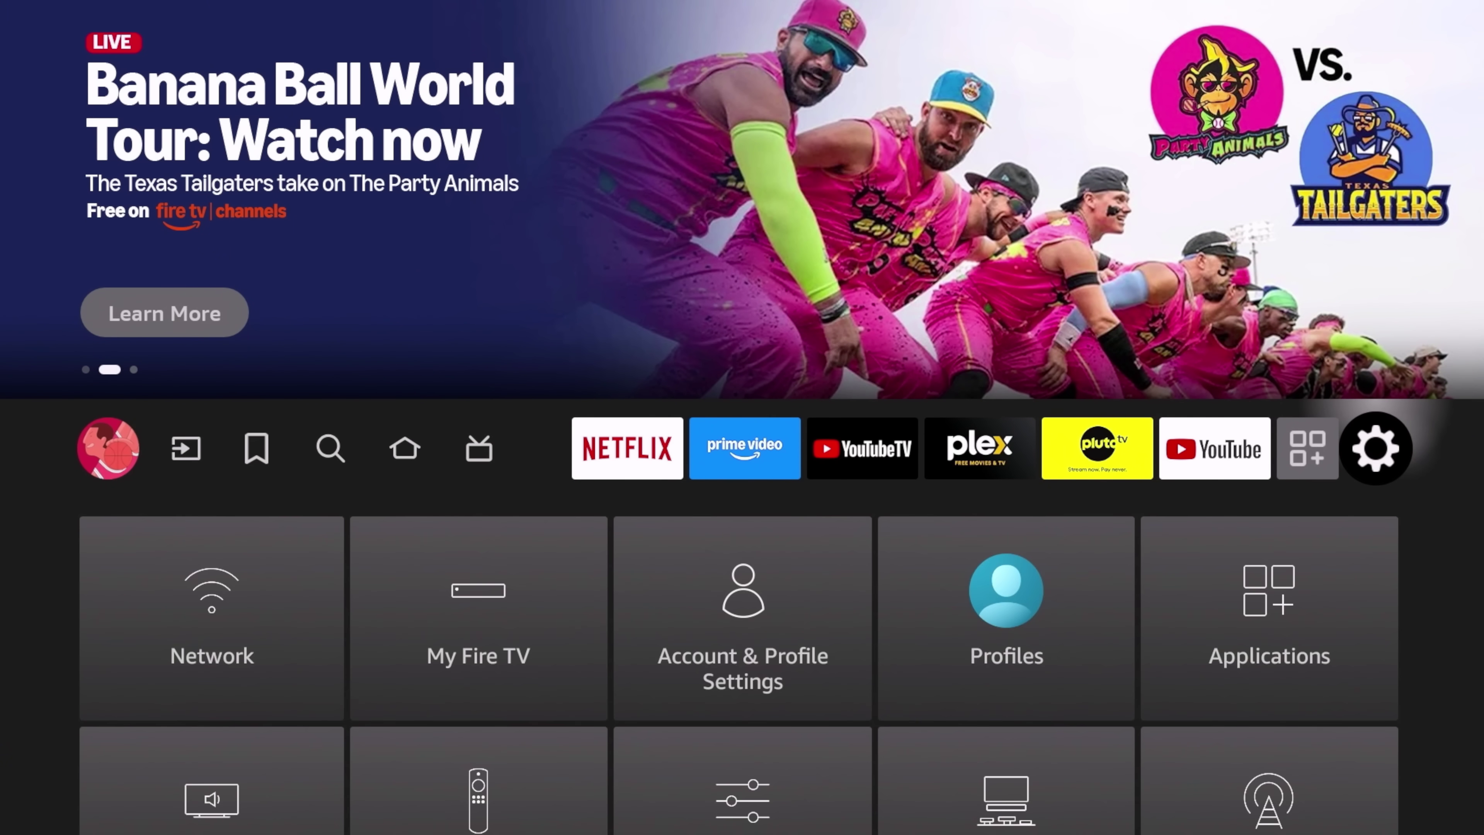
{"action": "key", "text": "Down"}
{"action": "key", "text": "Down"}
{"action": "key", "text": "Up"}
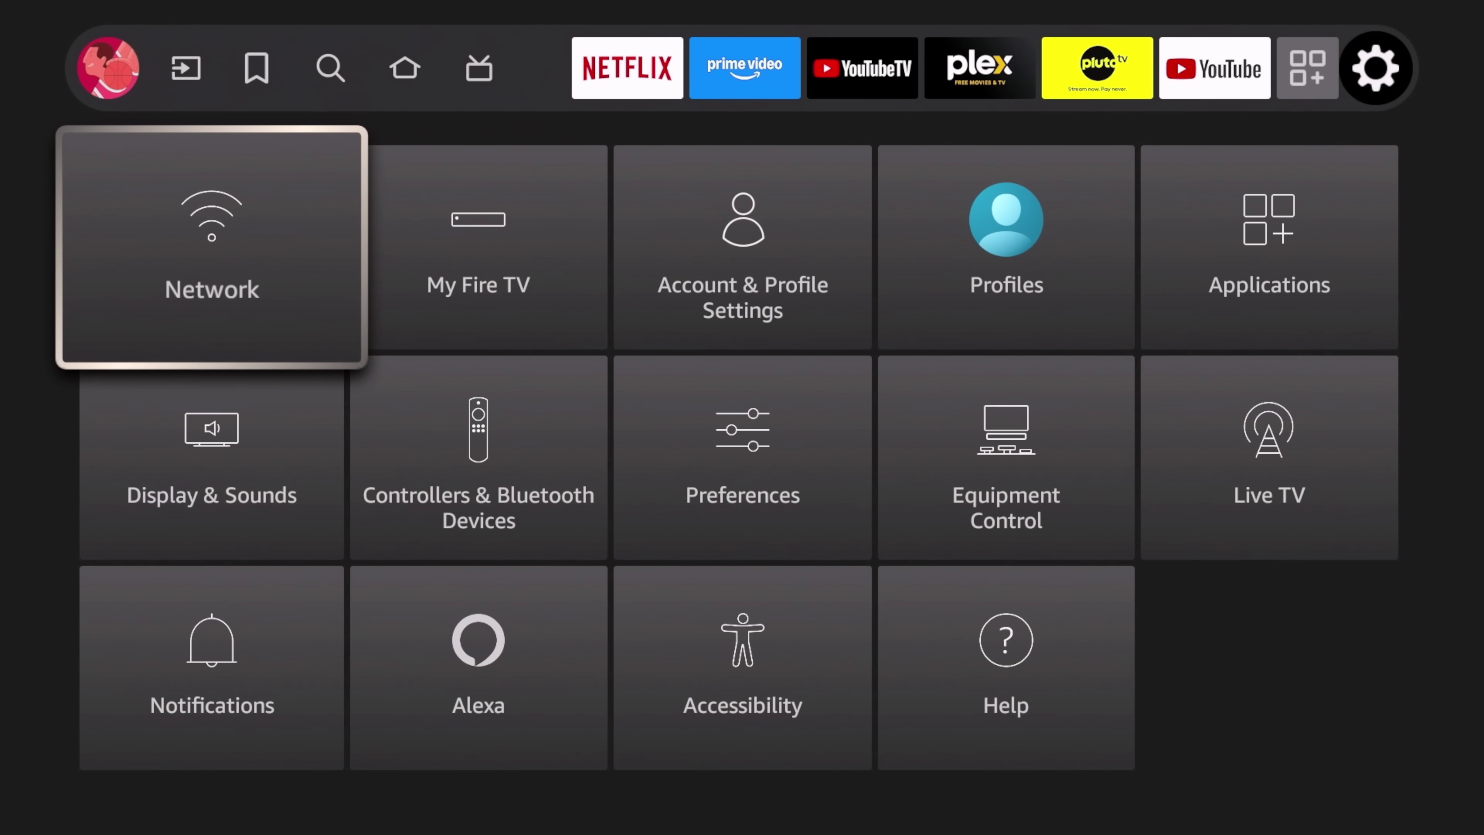
{"action": "key", "text": "Right"}
{"action": "key", "text": "Return"}
Run About > Check for Updates, get the Update Error, then go Home
{"action": "key", "text": "Down"}
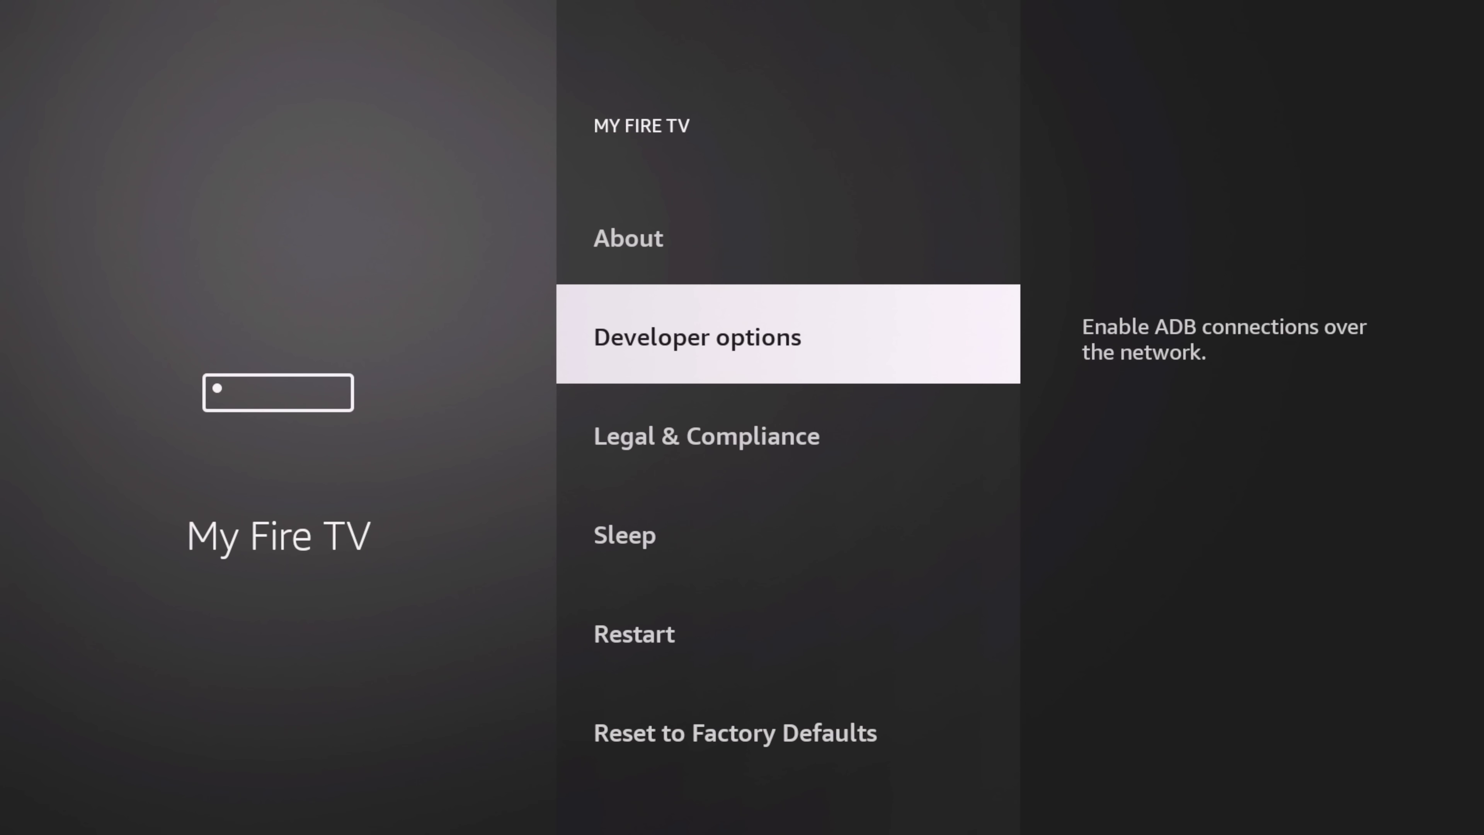
{"action": "key", "text": "Up"}
{"action": "key", "text": "Return"}
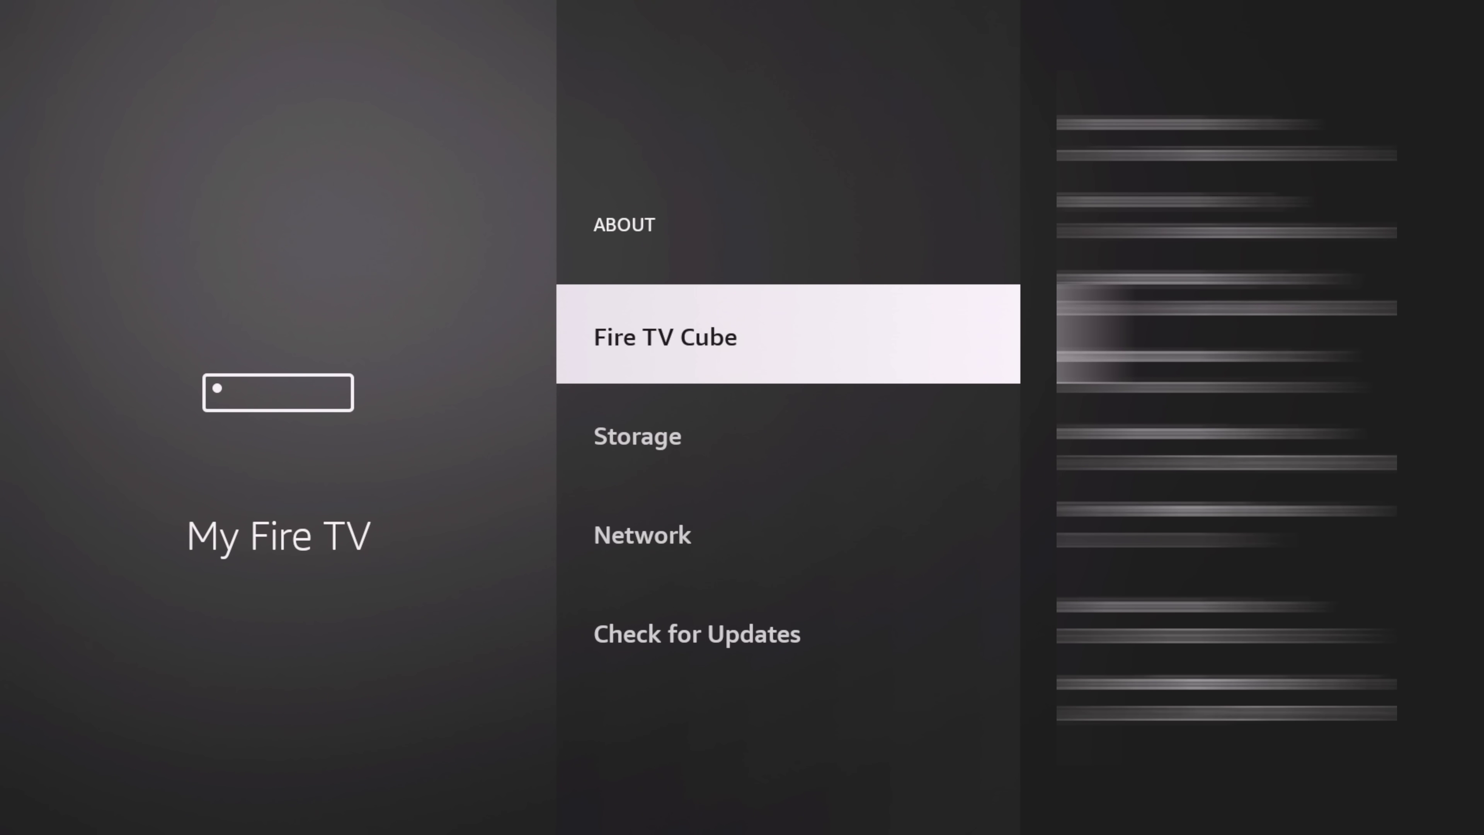
{"action": "key", "text": "Down"}
{"action": "key", "text": "Down"}
{"action": "key", "text": "Down"}
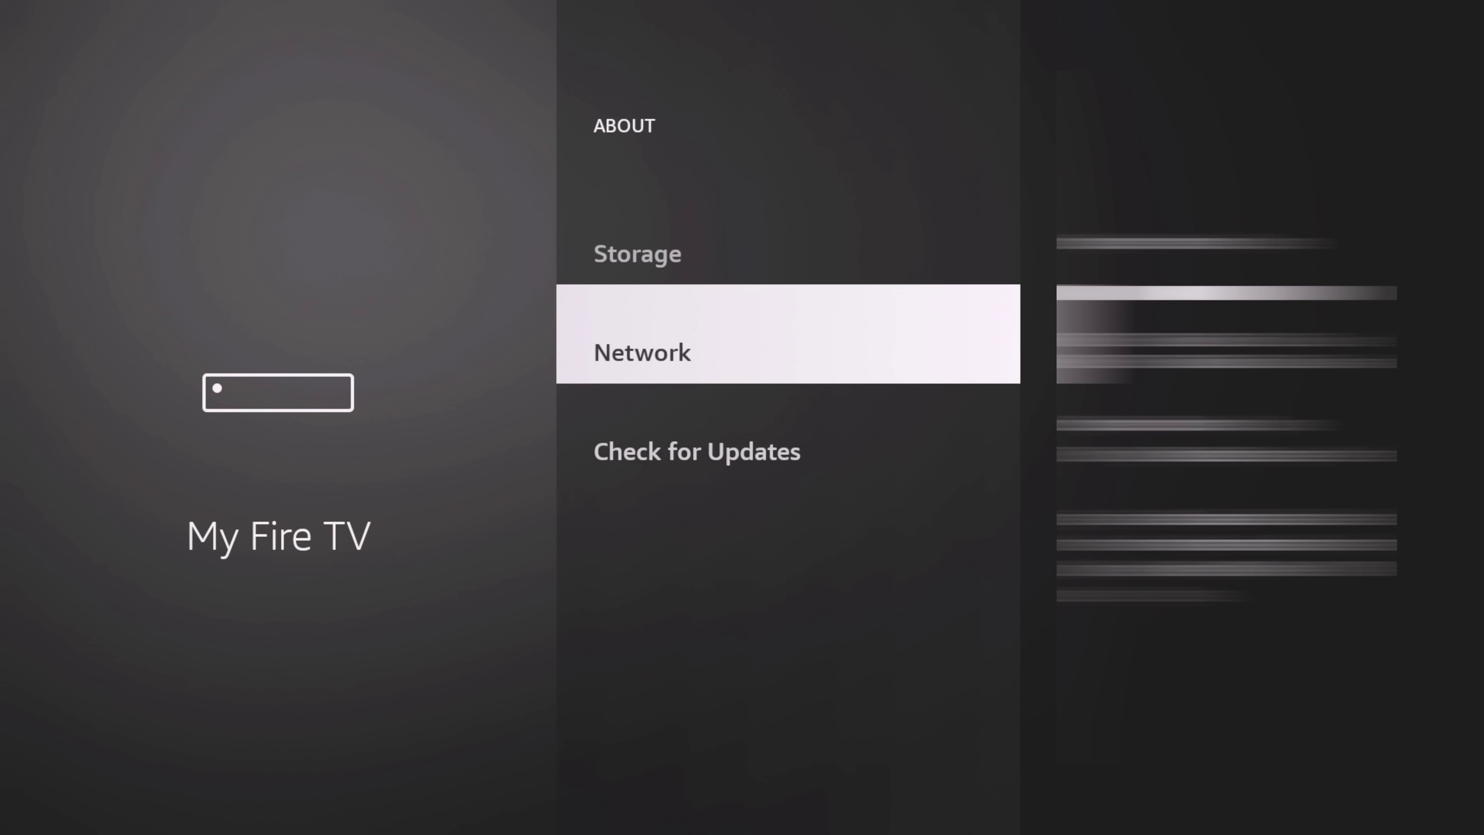
{"action": "key", "text": "Return"}
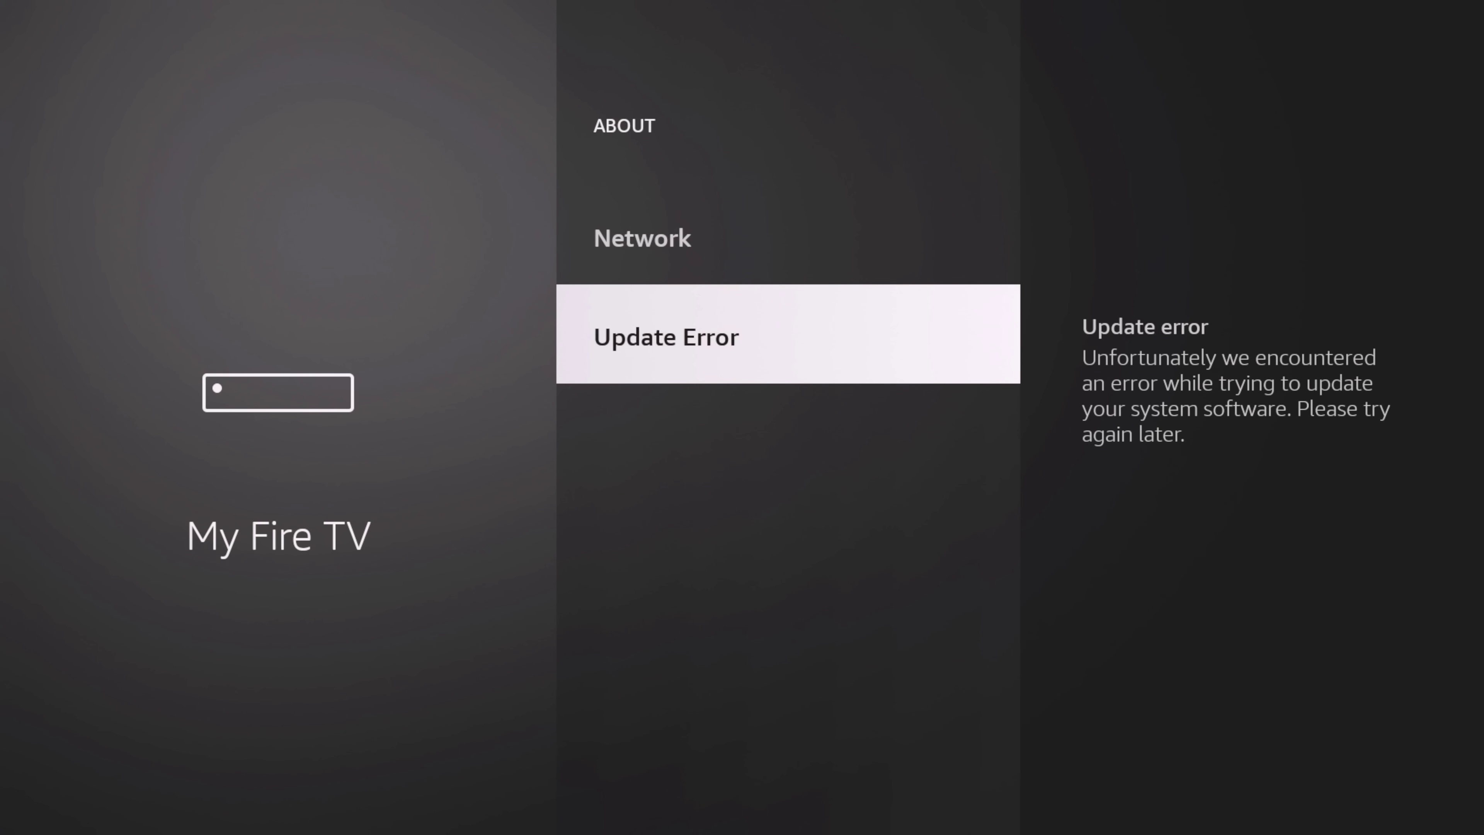
{"action": "key", "text": "Home"}
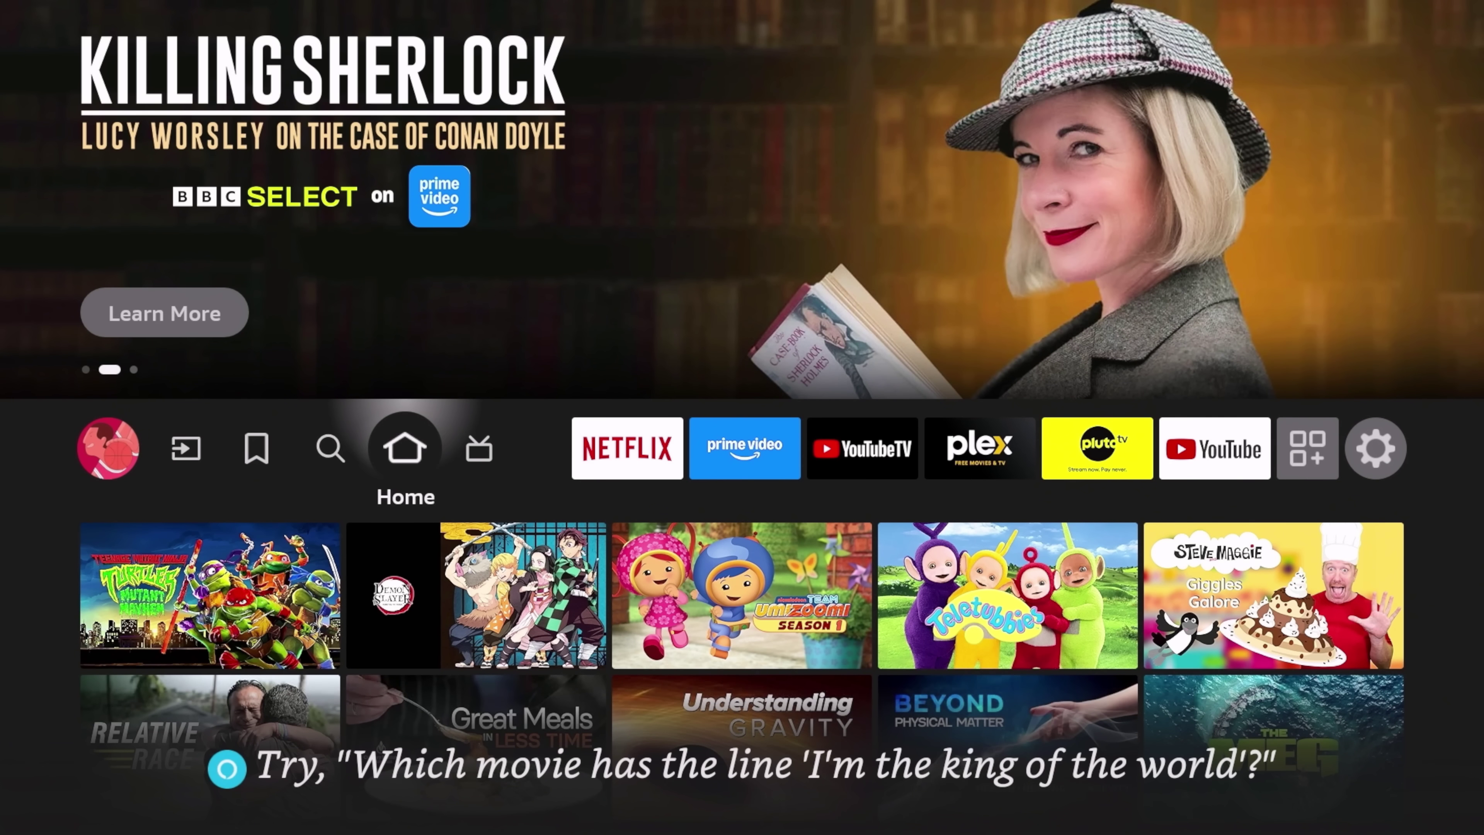
Allow mobile data and Wi-Fi again for DeviceSoftwareOTA in NetGuard
{"action": "key", "text": "Right"}
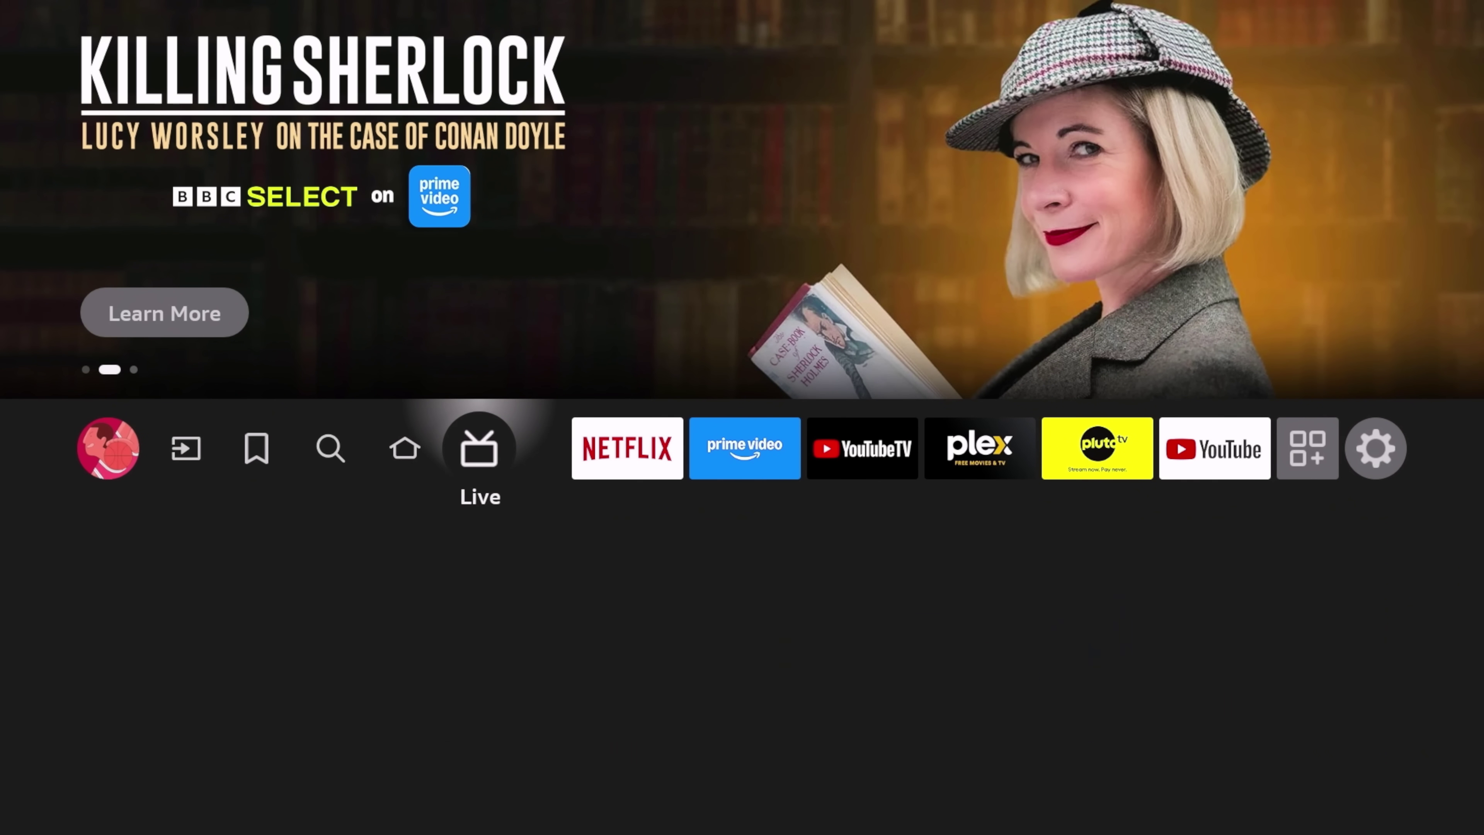
{"action": "key", "text": "Right"}
{"action": "key", "text": "Right"}
{"action": "key", "text": "Right"}
{"action": "key", "text": "Right"}
{"action": "key", "text": "Right"}
{"action": "key", "text": "Right"}
{"action": "key", "text": "Right"}
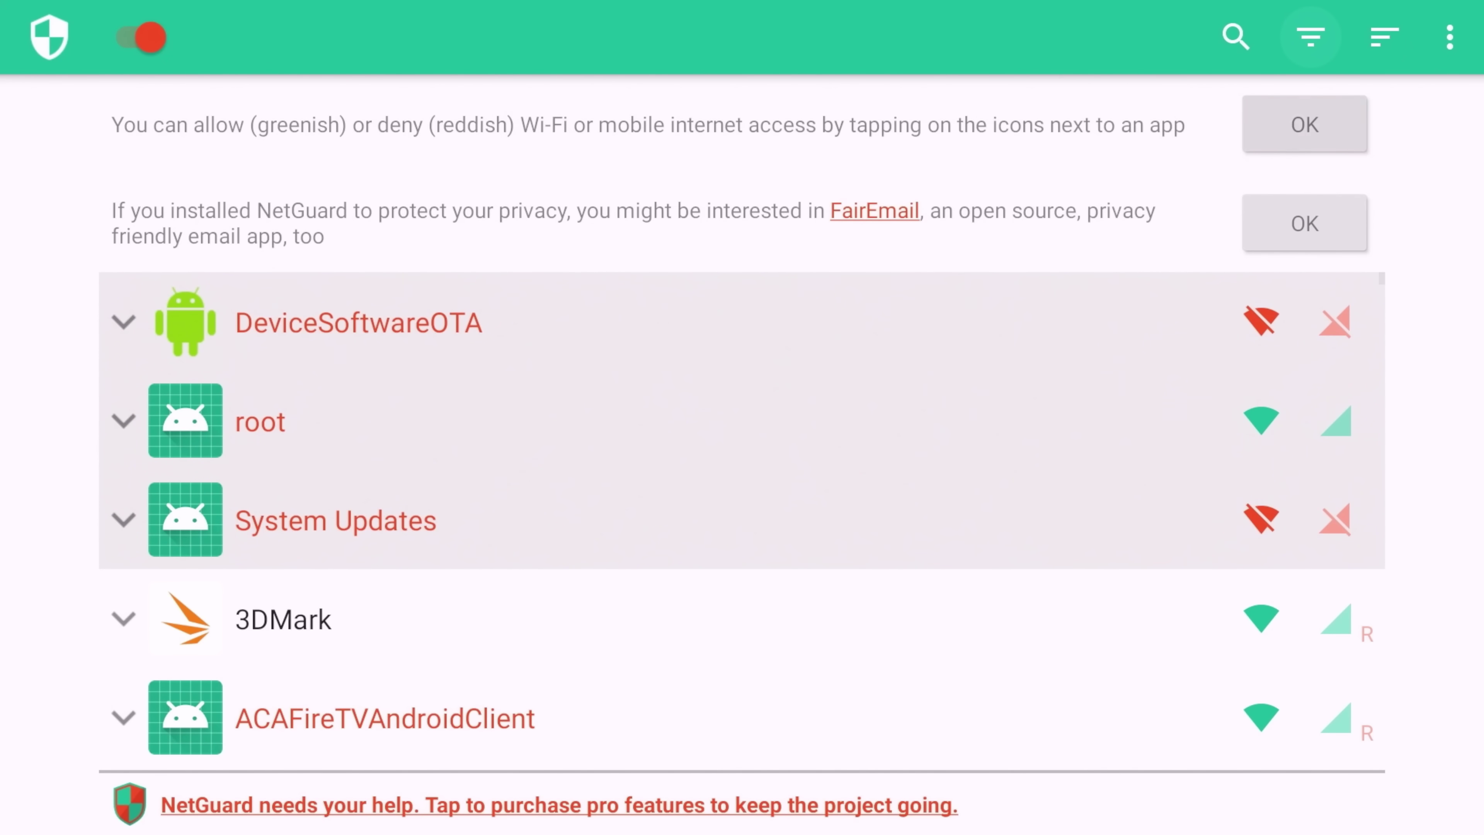
{"action": "key", "text": "Return"}
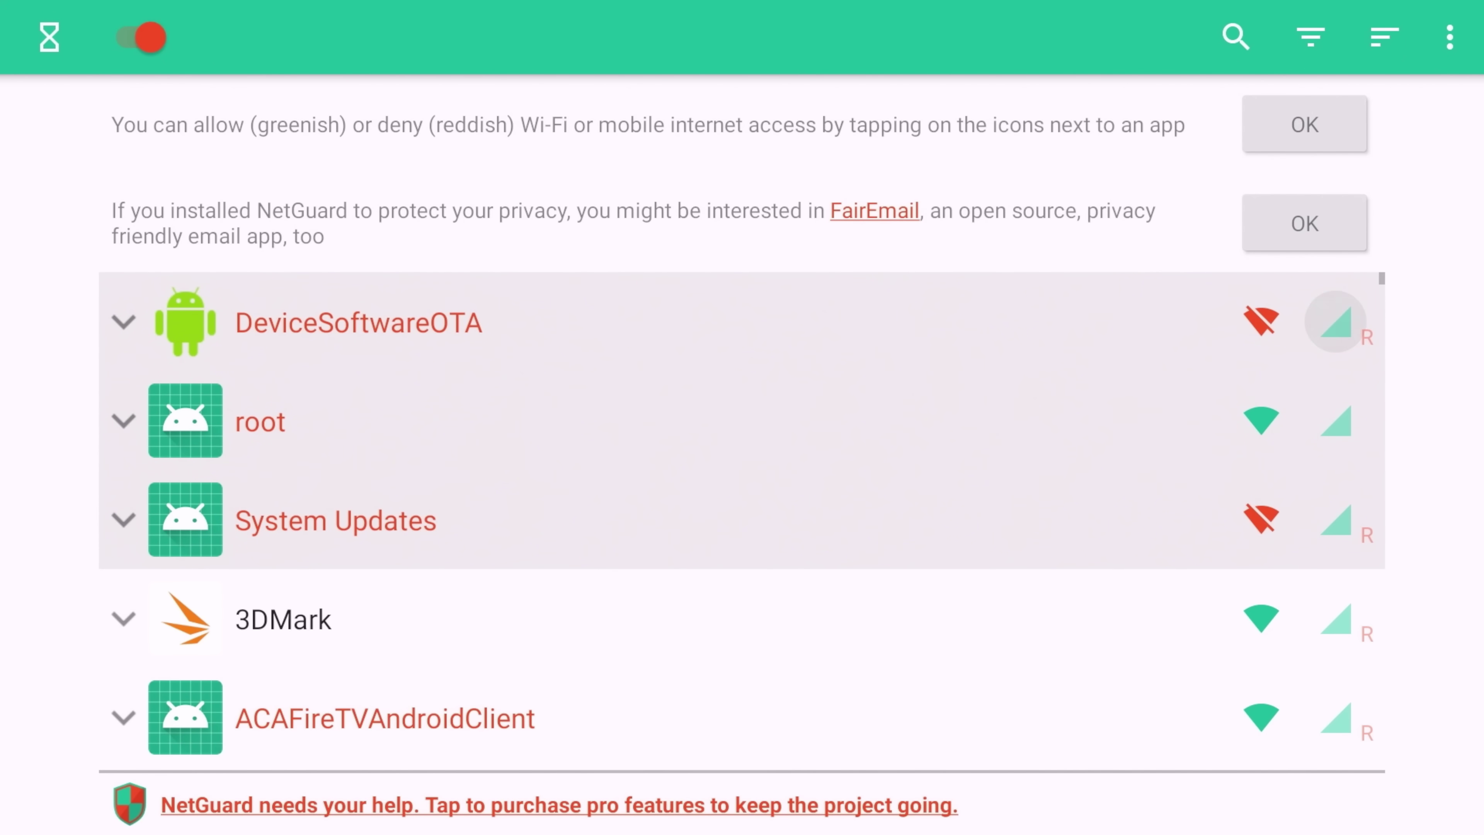
{"action": "key", "text": "Left"}
{"action": "key", "text": "Return"}
Switch the NetGuard firewall off with its top on/off toggle
{"action": "key", "text": "Down"}
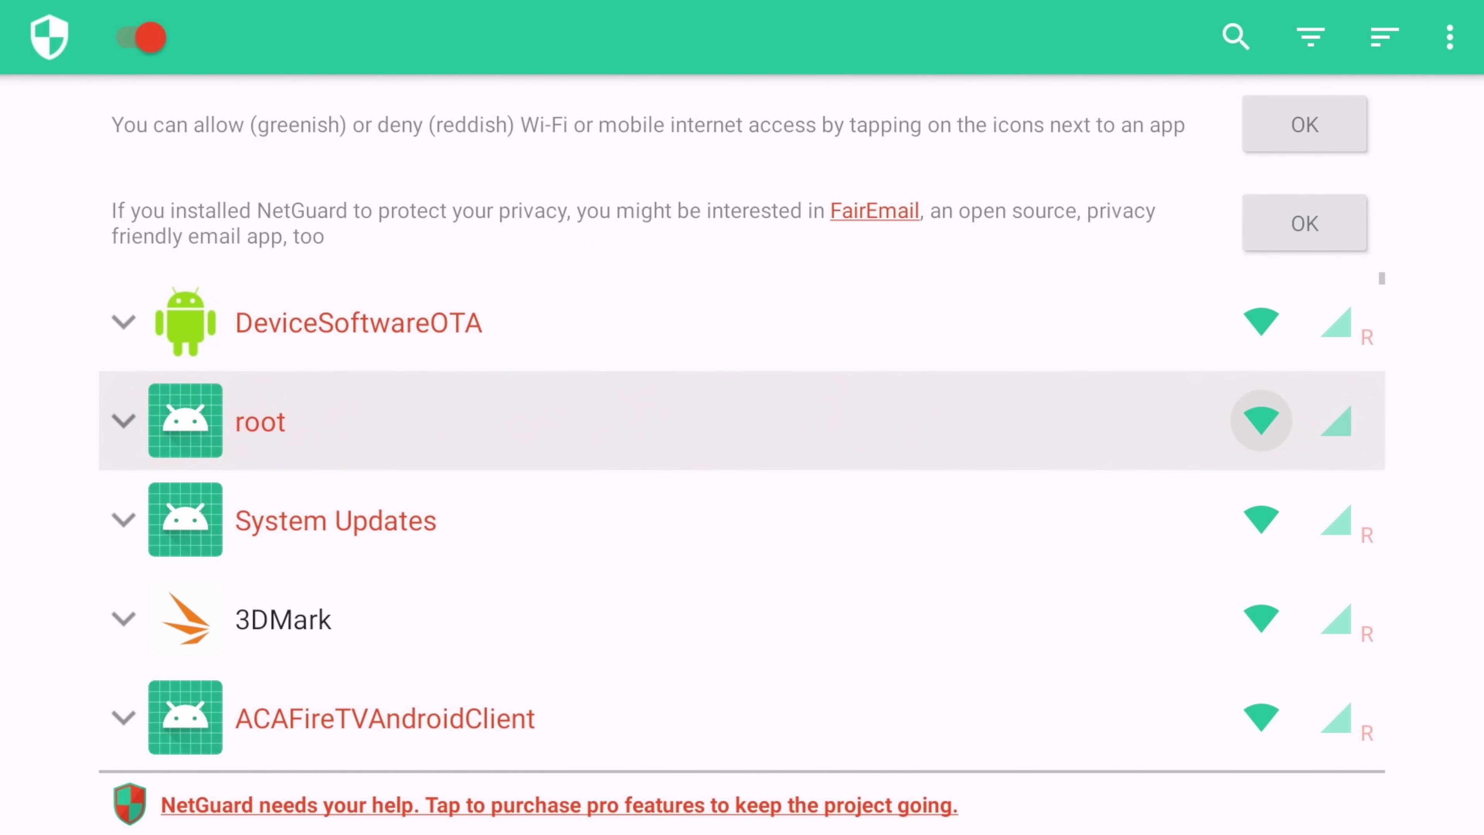
{"action": "key", "text": "Up"}
{"action": "key", "text": "Up"}
{"action": "key", "text": "Up"}
{"action": "key", "text": "Up"}
{"action": "key", "text": "Left"}
{"action": "key", "text": "Left"}
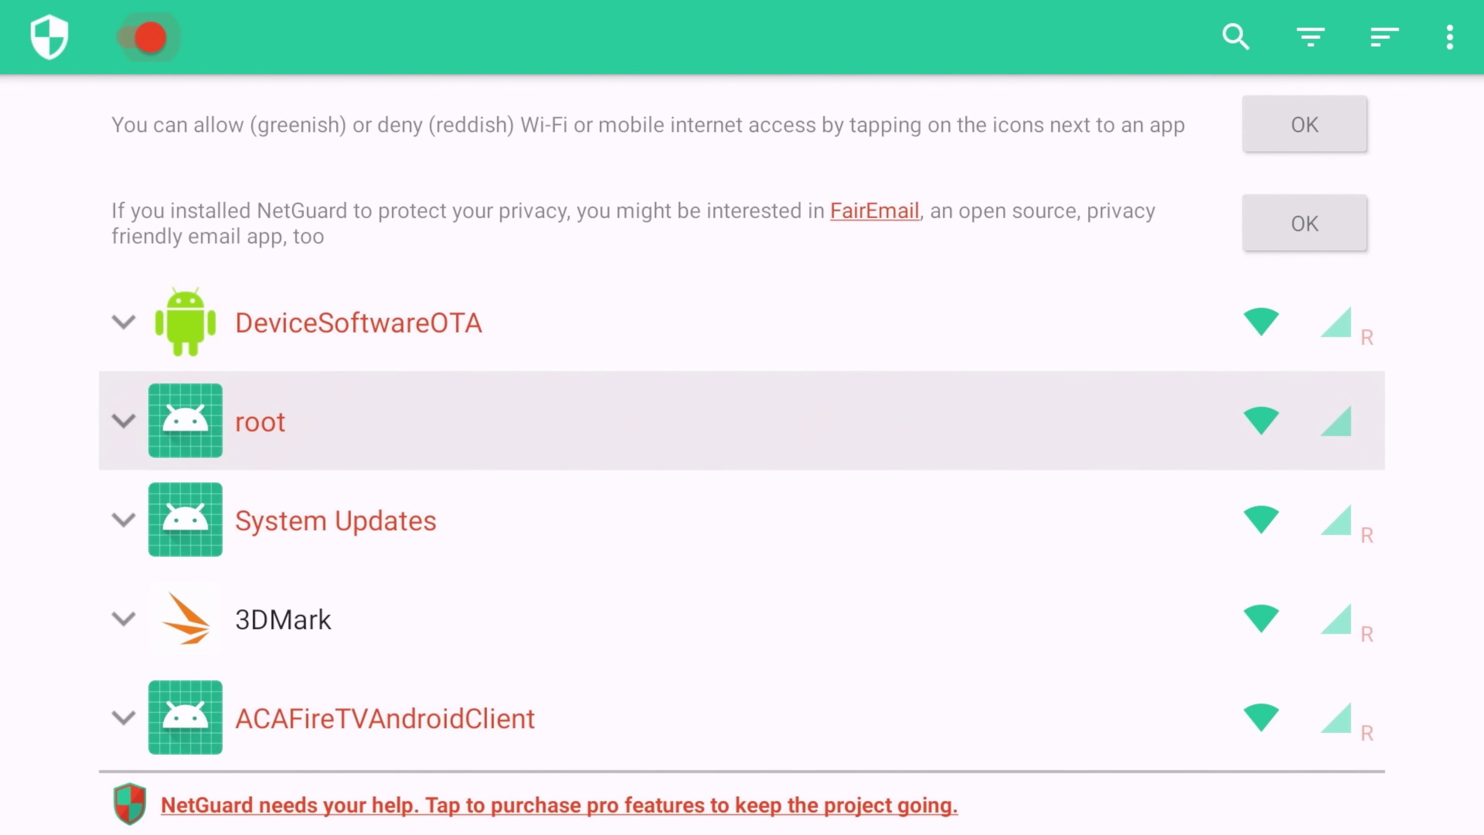
{"action": "key", "text": "Return"}
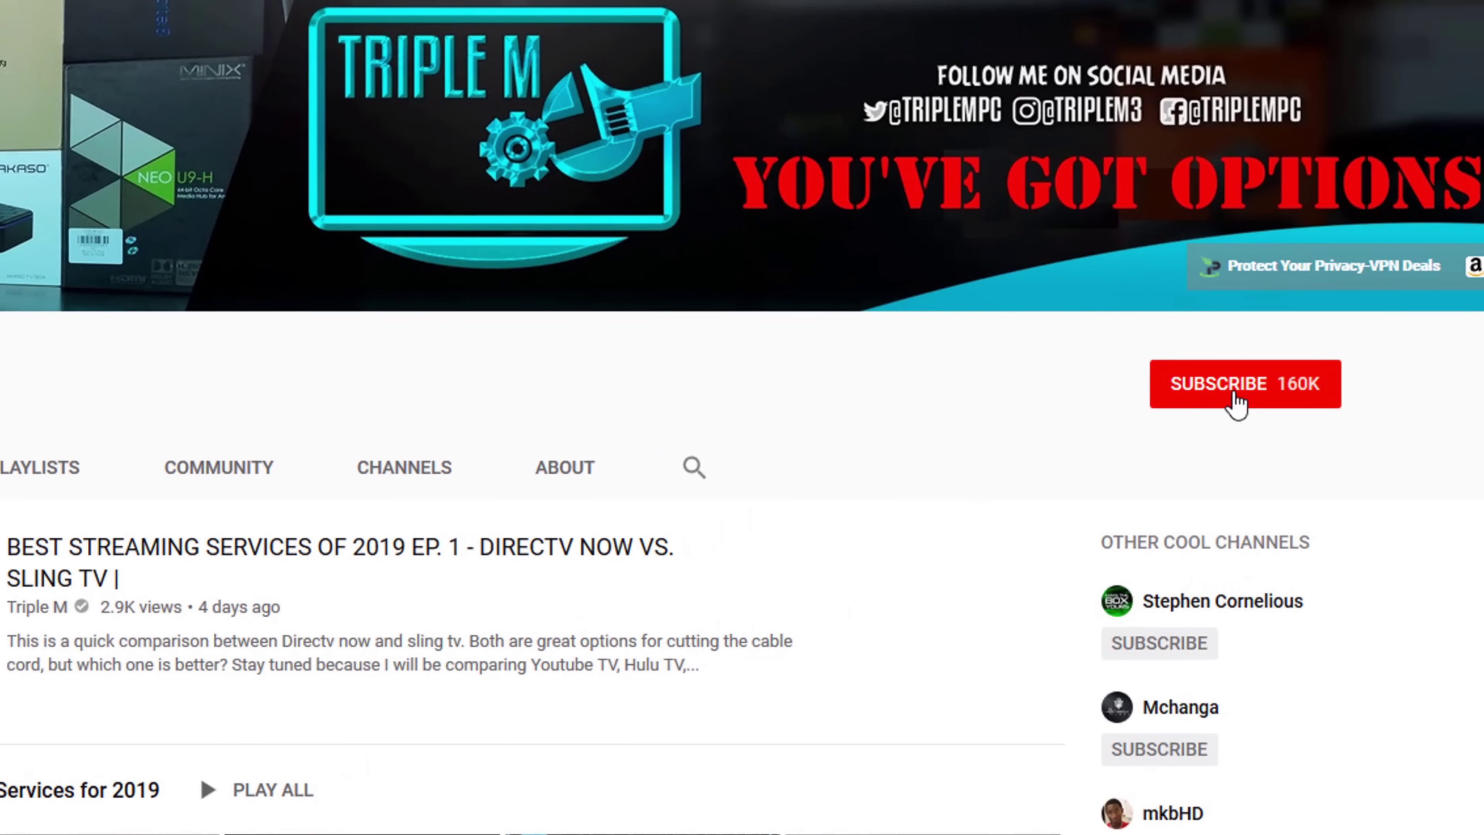
Subscribe to the Triple M channel and set its notifications to All
{"action": "left_click", "coordinate": [1236, 402]}
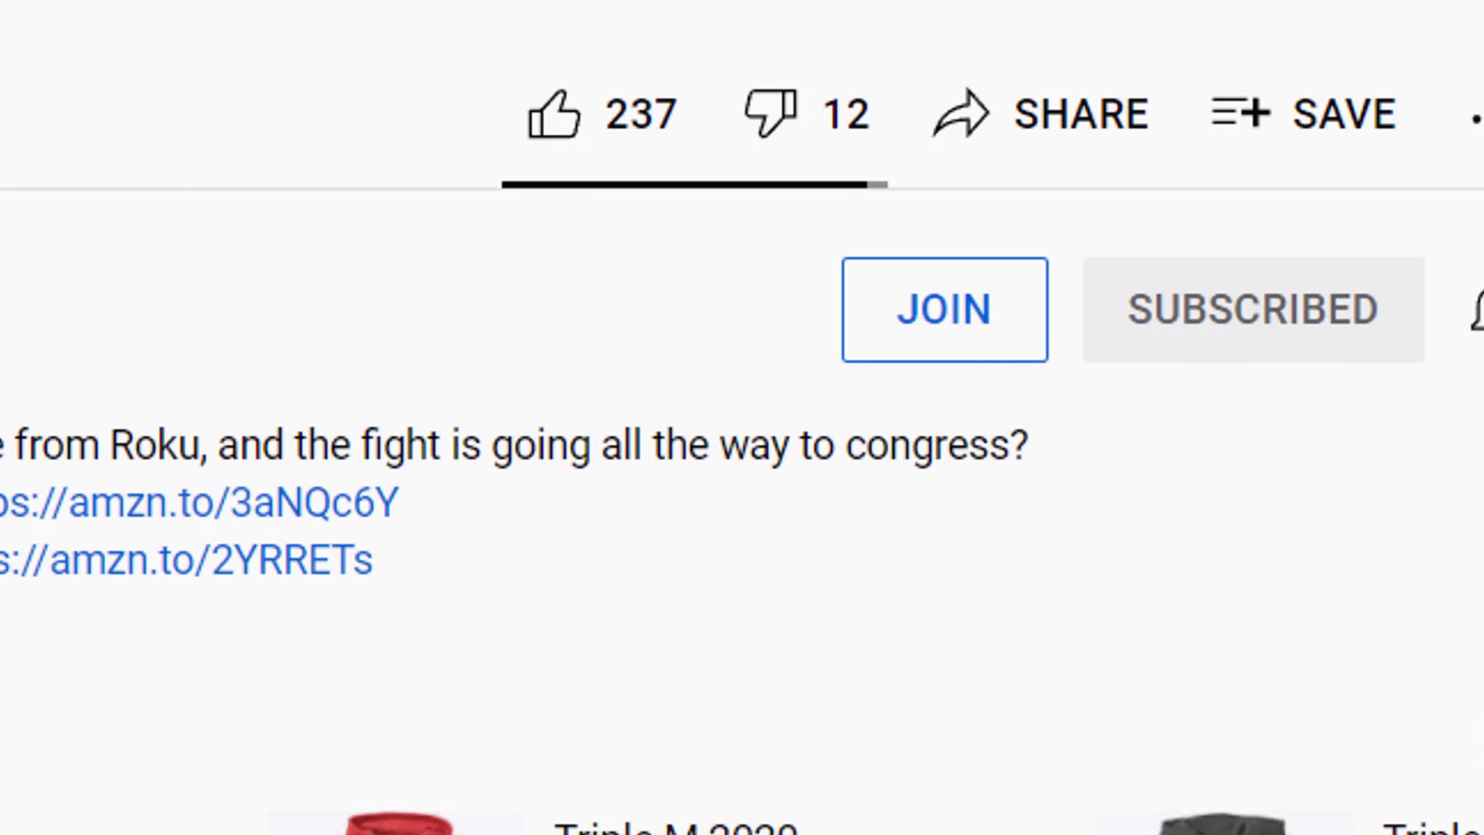
{"action": "left_click", "coordinate": [1478, 310]}
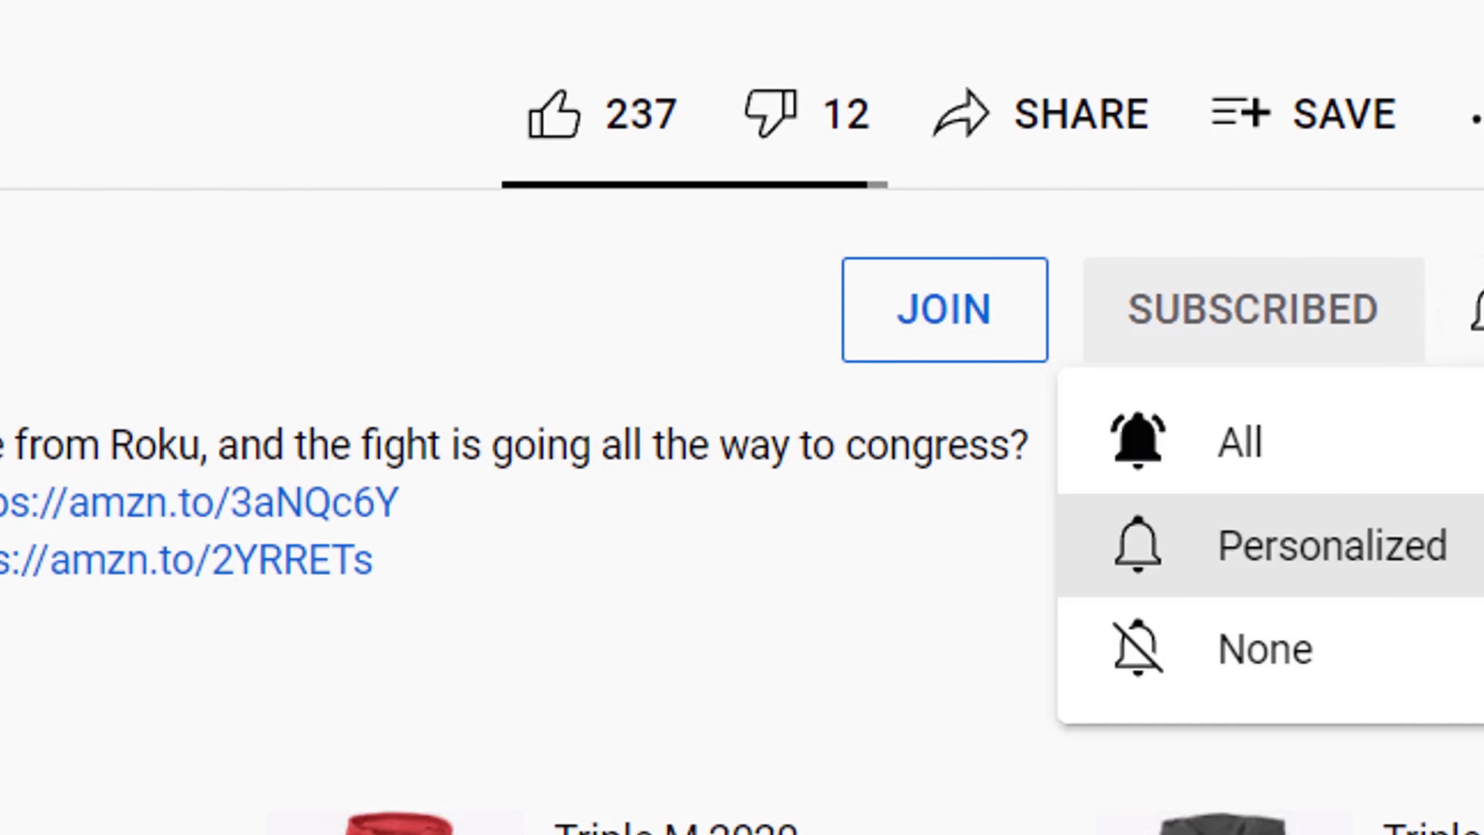
{"action": "left_click", "coordinate": [1312, 479]}
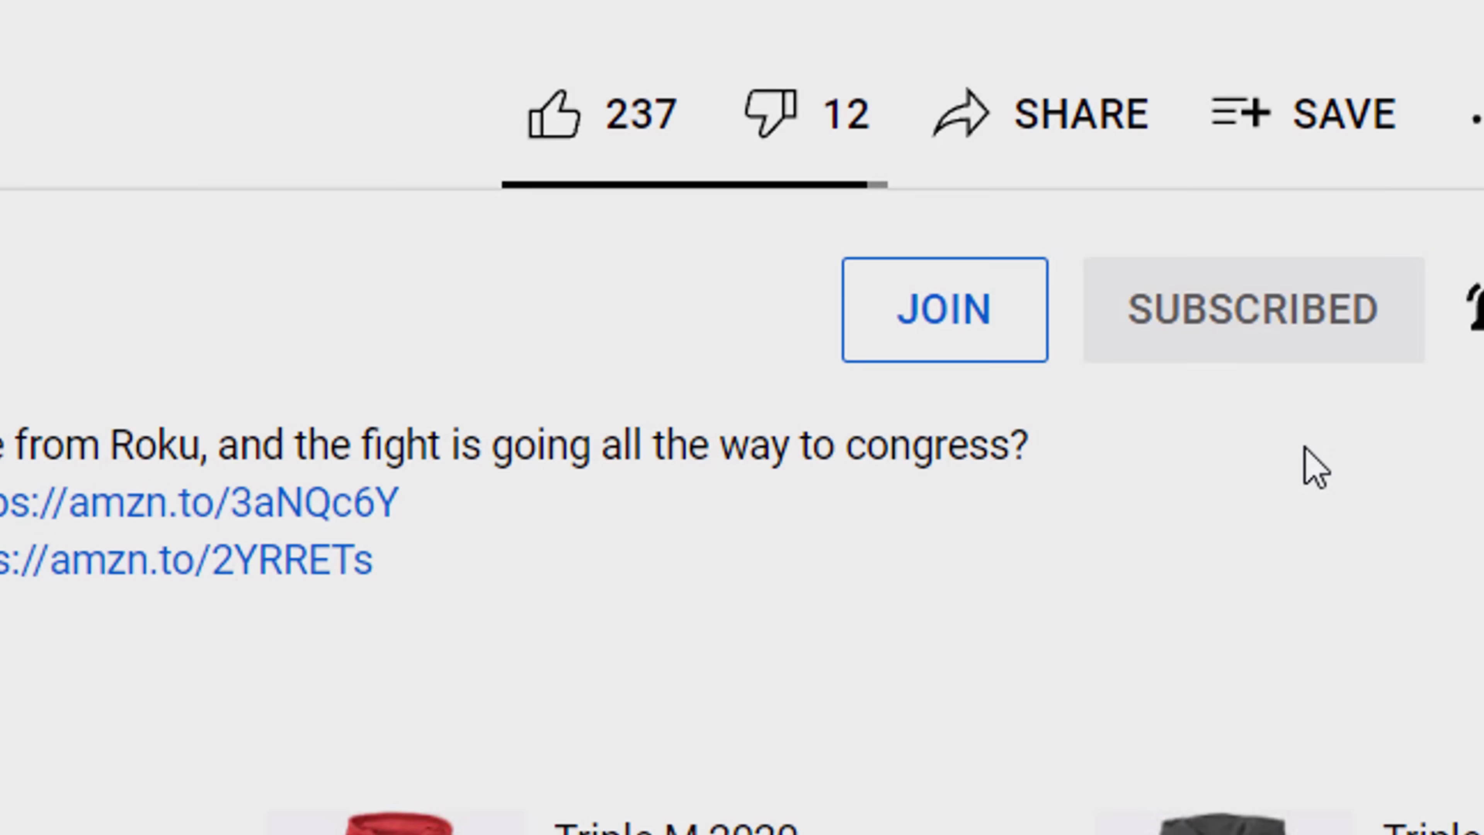